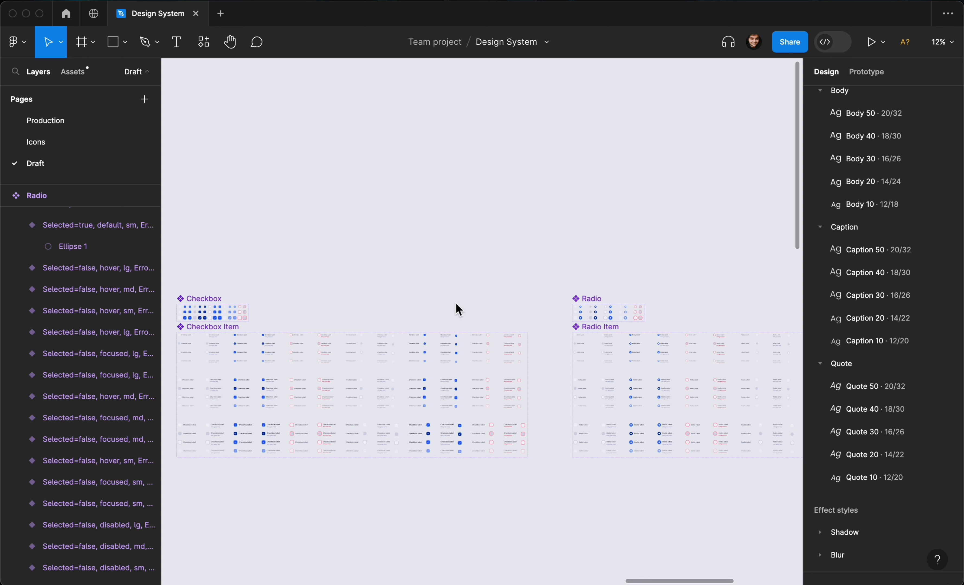
# Pan and zoom across the Draft page to review the design system frames and components.
pyautogui.hscroll(-10, 542, 322)
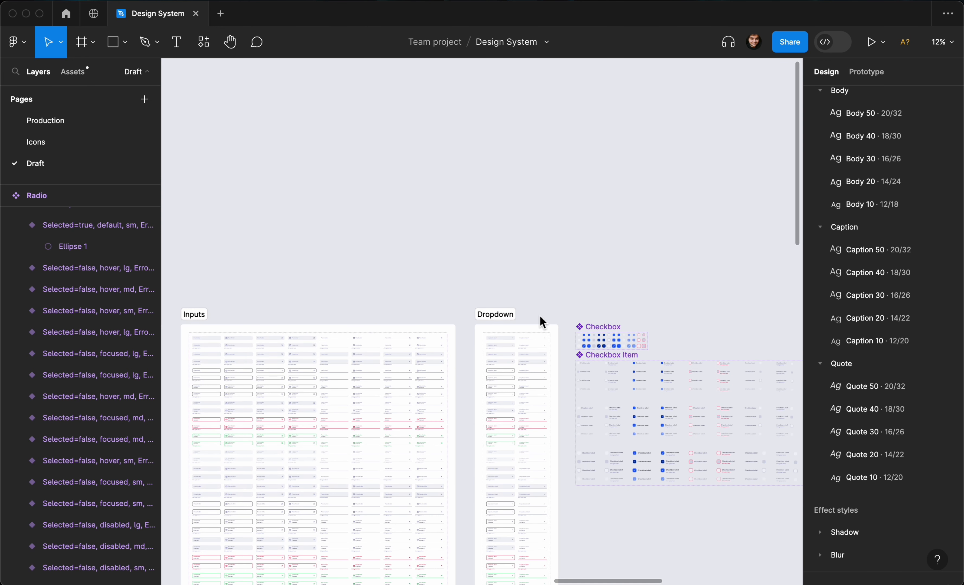
pyautogui.scroll(-2, 536, 307)
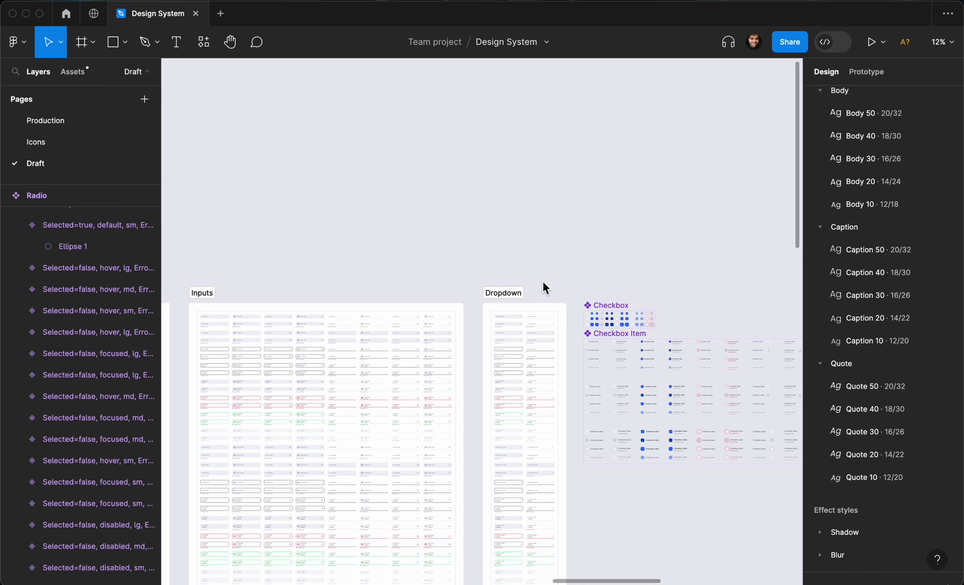
pyautogui.hscroll(-3, 544, 288)
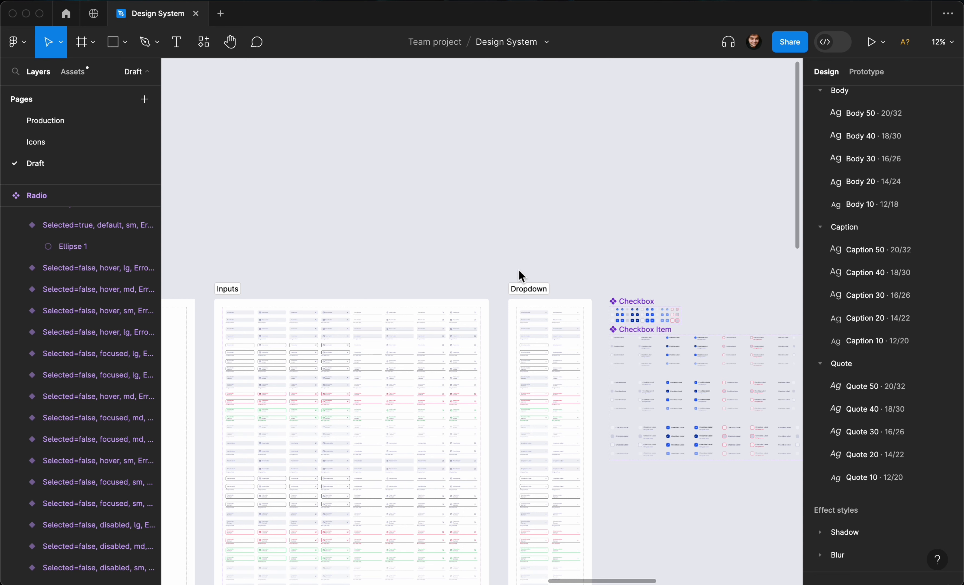
pyautogui.hscroll(-3, 519, 271)
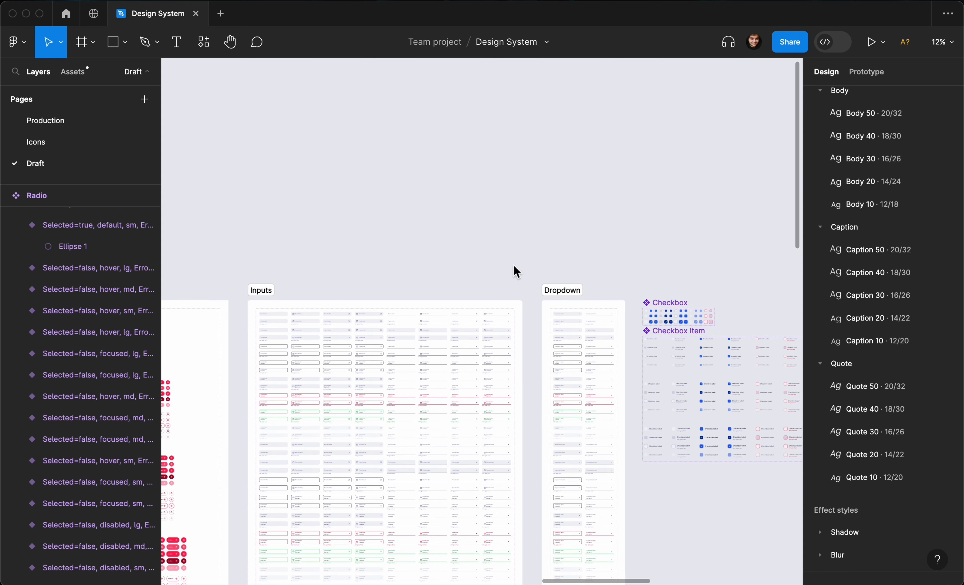
pyautogui.hscroll(-8, 508, 270)
pyautogui.hscroll(-15, 509, 270)
pyautogui.scroll(-3, 445, 253)
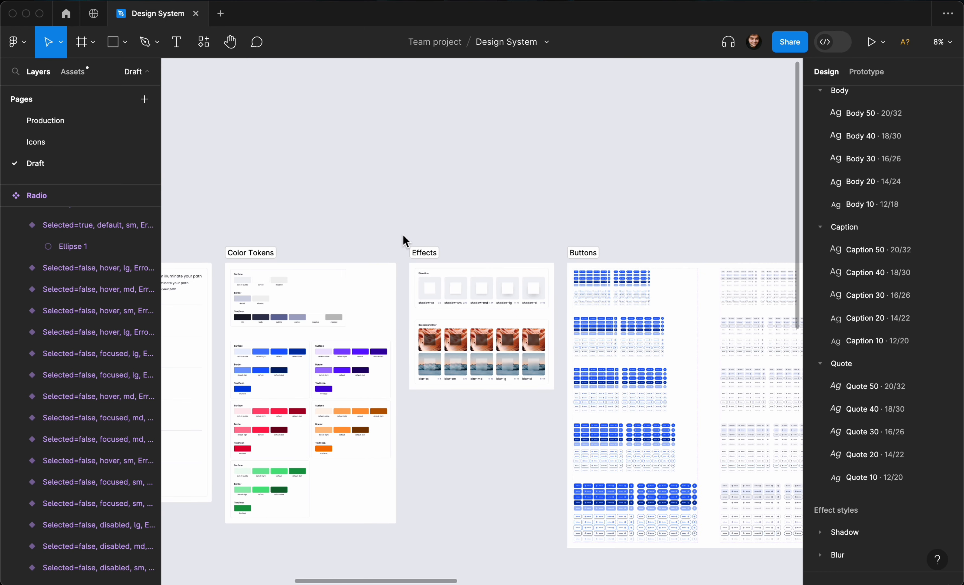
pyautogui.hscroll(-10, 345, 237)
pyautogui.scroll(2, 345, 236)
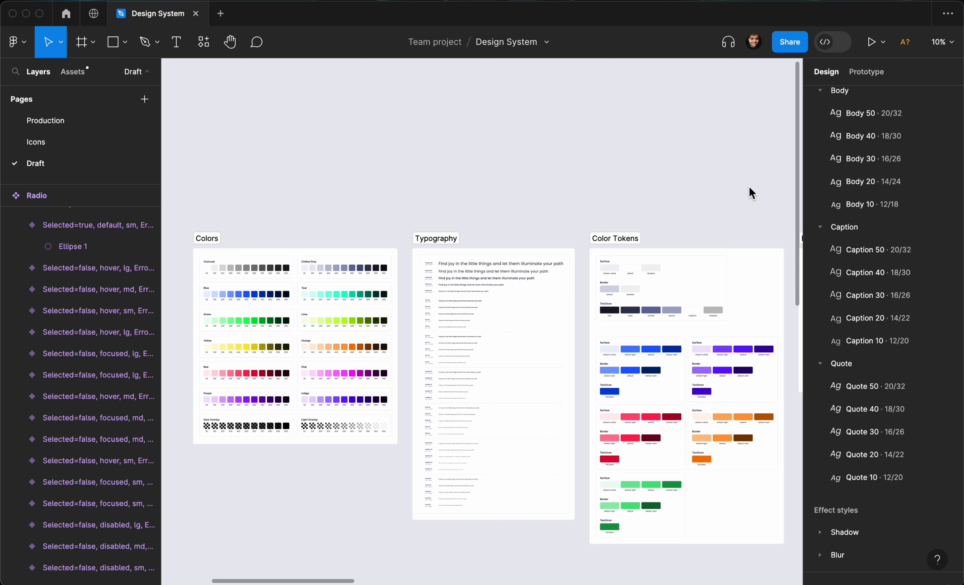
pyautogui.scroll(15, 811, 222)
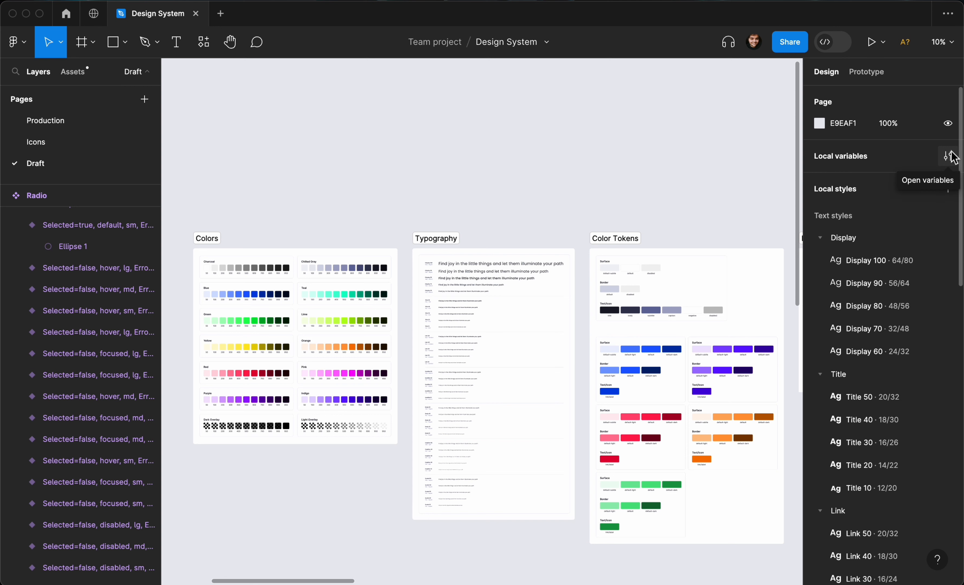
# Open the local variables and browse the Primitives collection's colour variables.
pyautogui.click(948, 156)
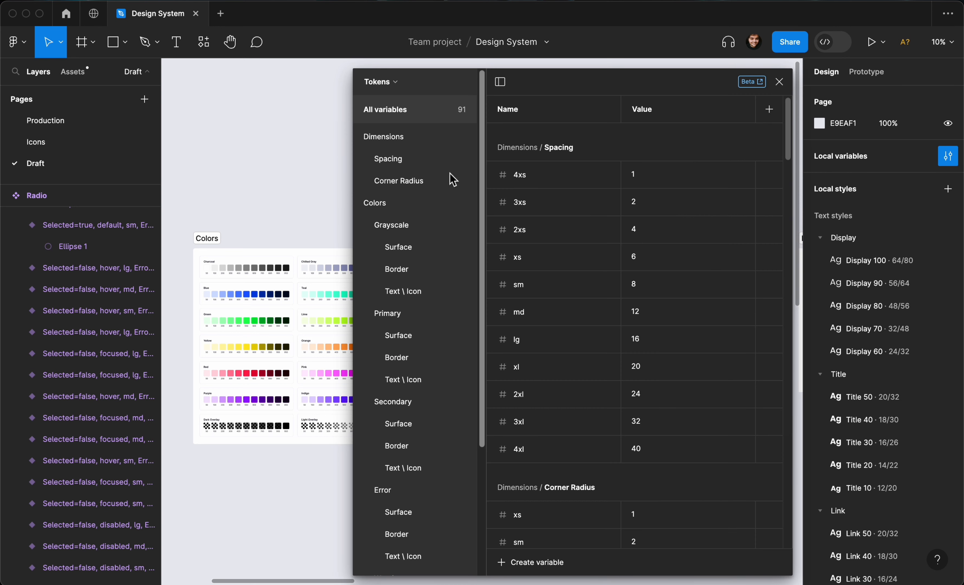
pyautogui.click(393, 85)
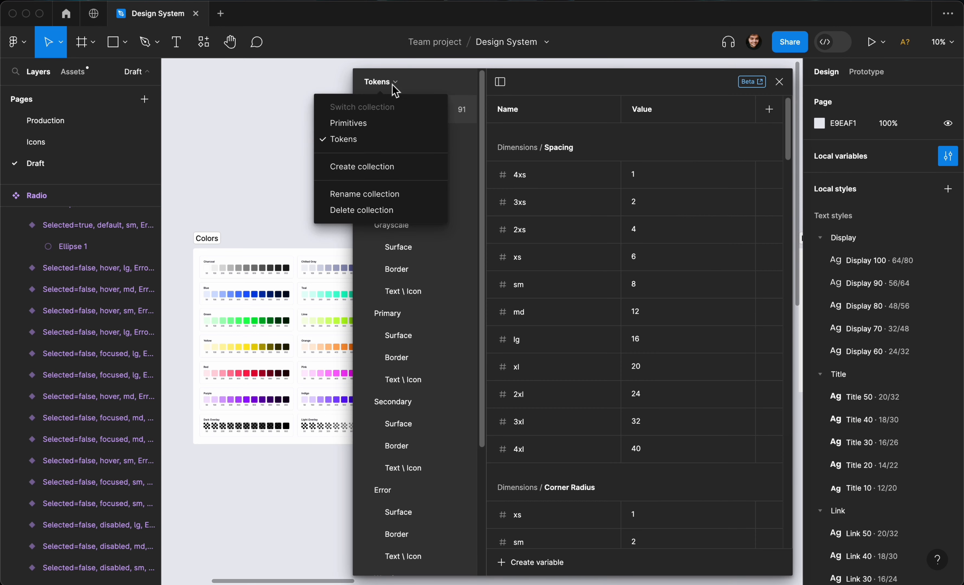
pyautogui.click(391, 125)
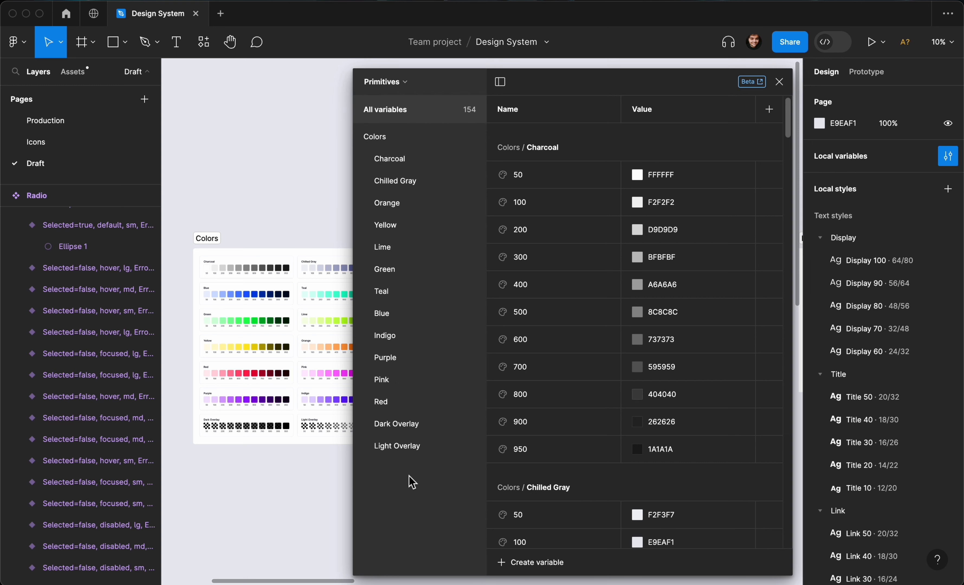
pyautogui.scroll(-20, 630, 256)
pyautogui.scroll(-20, 635, 261)
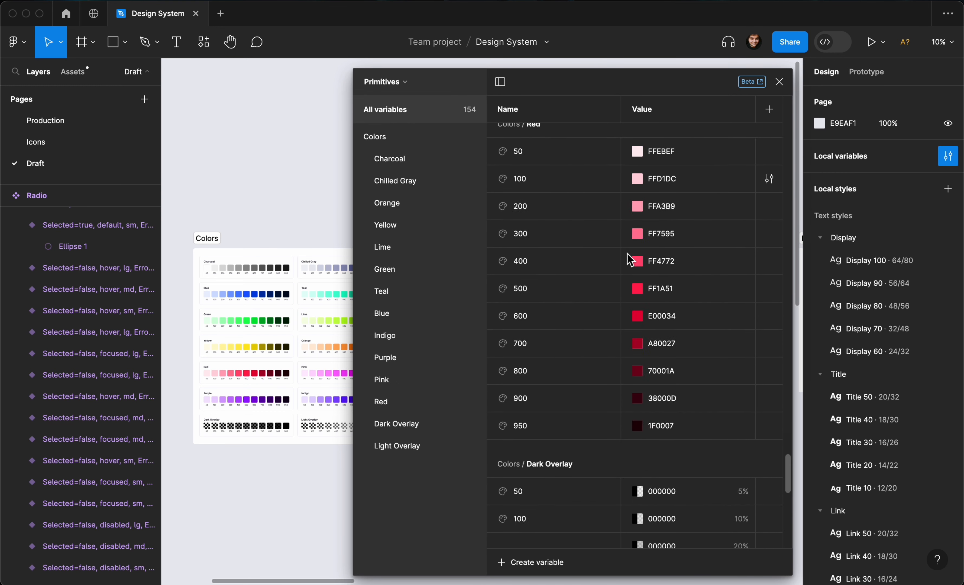
# Switch to the Tokens collection and inspect its Spacing, Corner Radius and Grayscale variable groups.
pyautogui.click(404, 84)
pyautogui.click(387, 141)
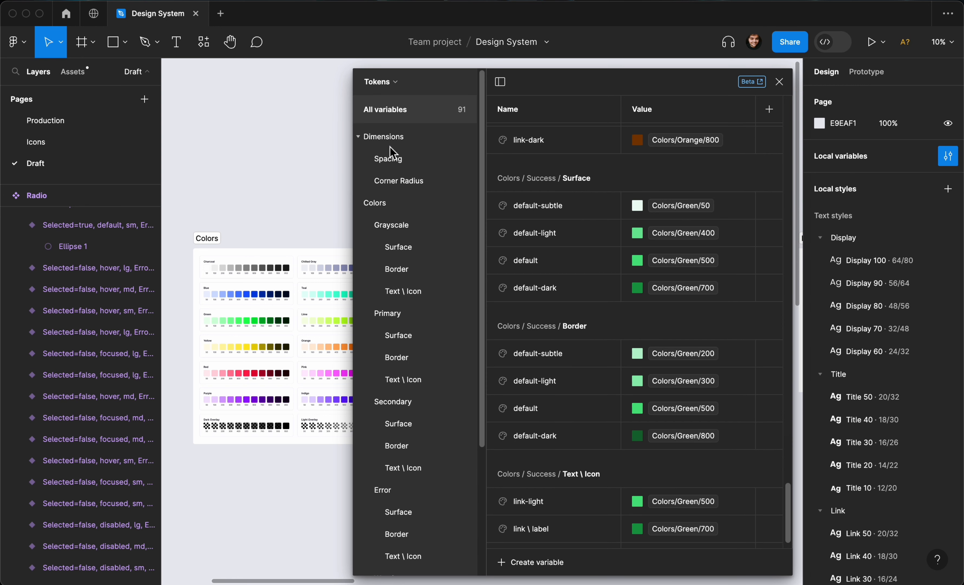
pyautogui.click(390, 149)
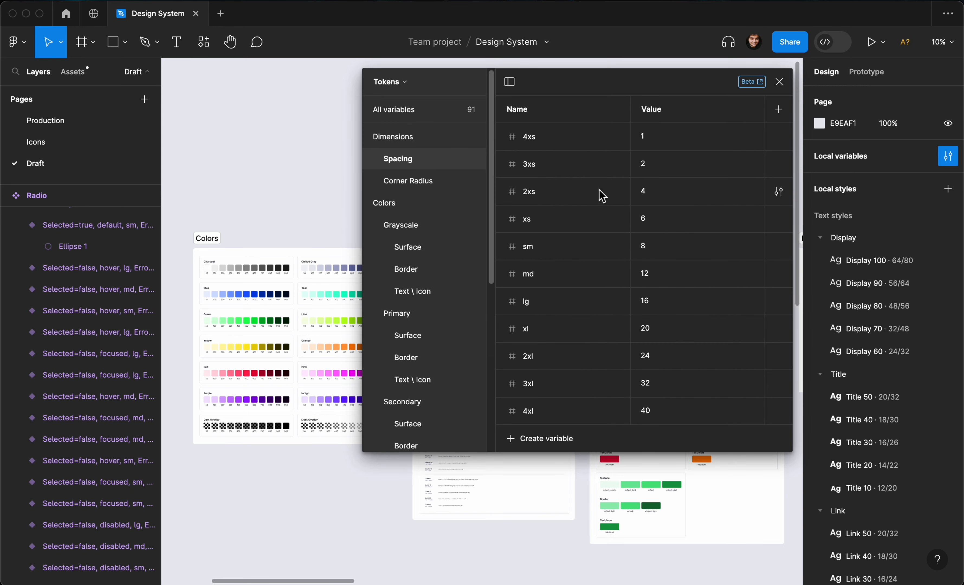
pyautogui.click(424, 181)
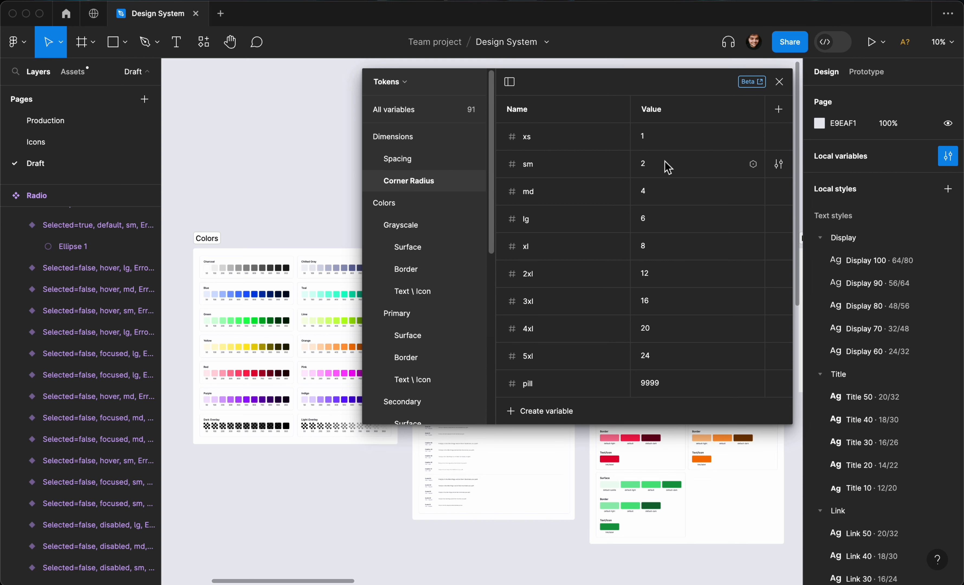
pyautogui.click(401, 225)
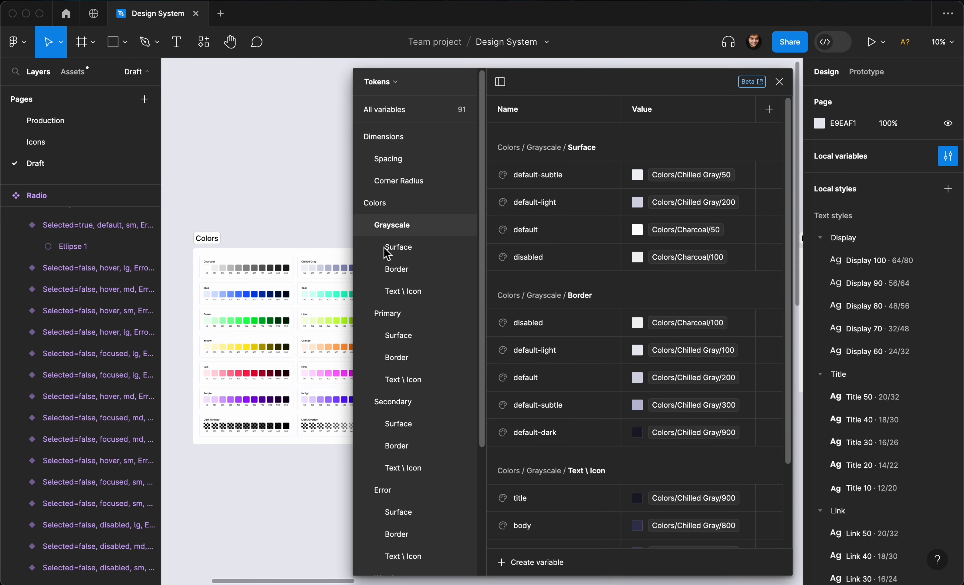
# Browse the Grayscale Surface and Border token groups, then close the variables window.
pyautogui.hscroll(-5, 322, 236)
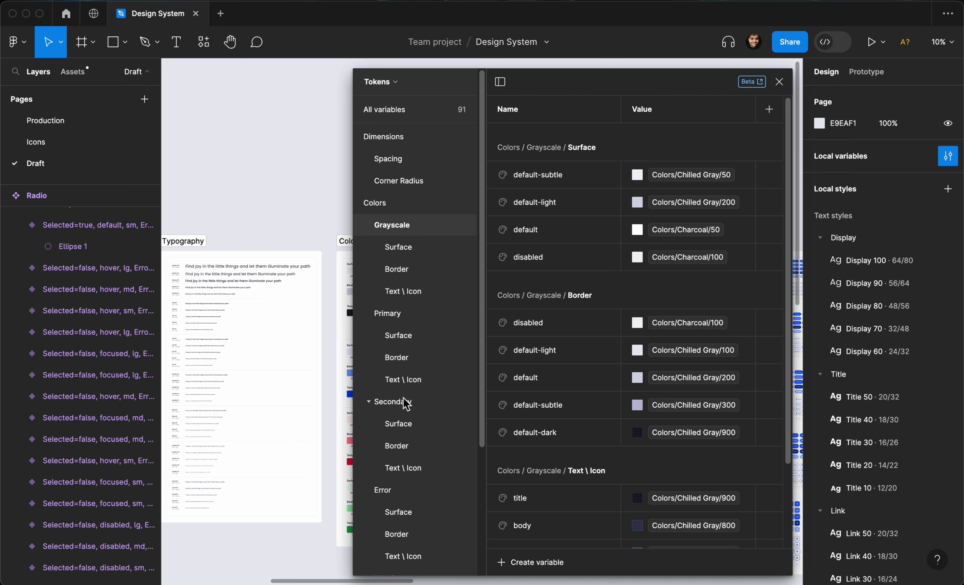
pyautogui.scroll(-5, 397, 433)
pyautogui.scroll(-2, 397, 489)
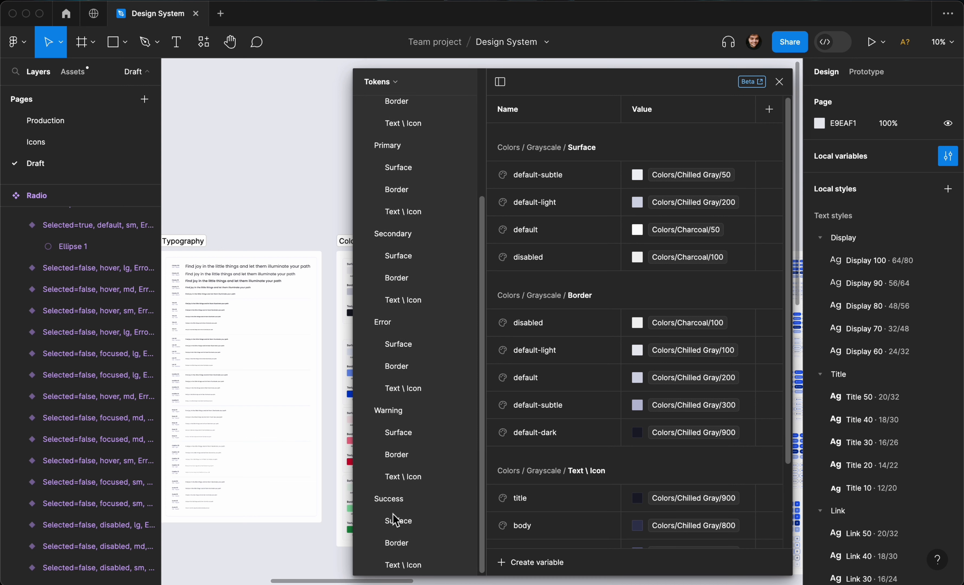
pyautogui.scroll(6, 426, 437)
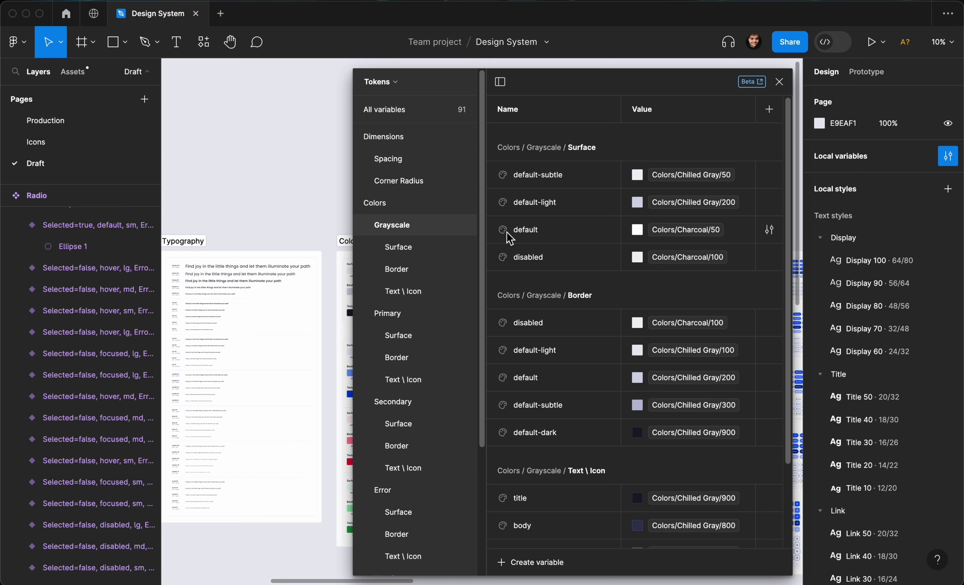
pyautogui.click(408, 247)
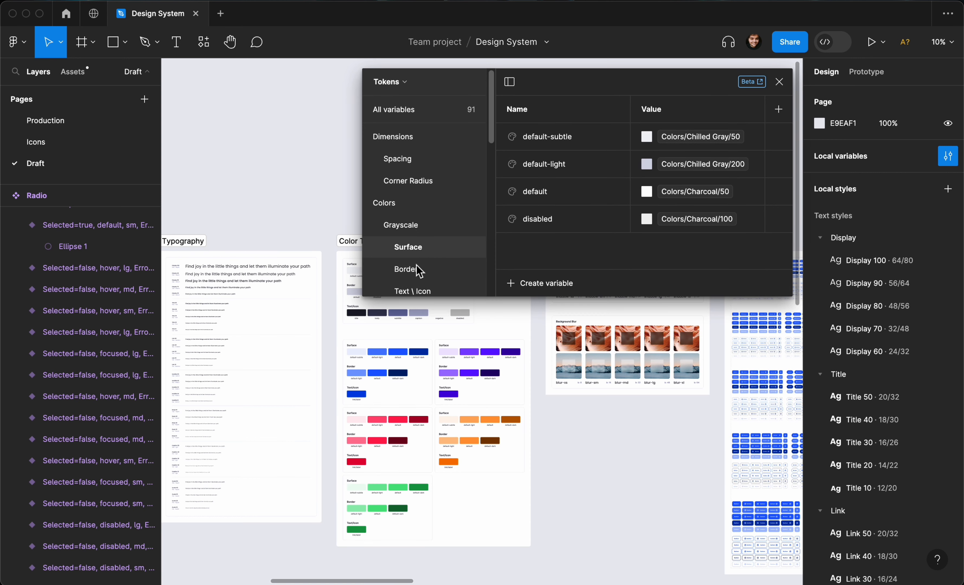
pyautogui.click(407, 270)
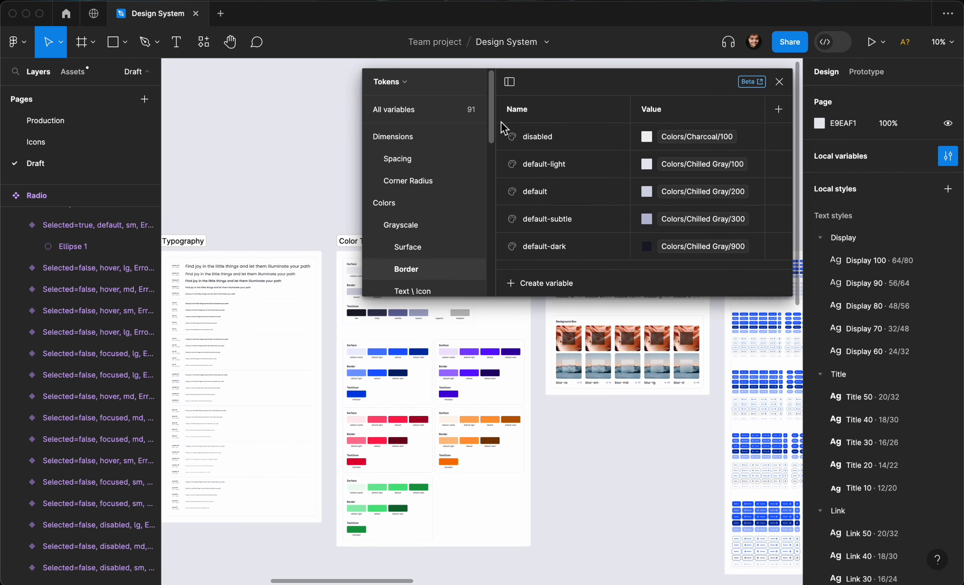
pyautogui.click(406, 83)
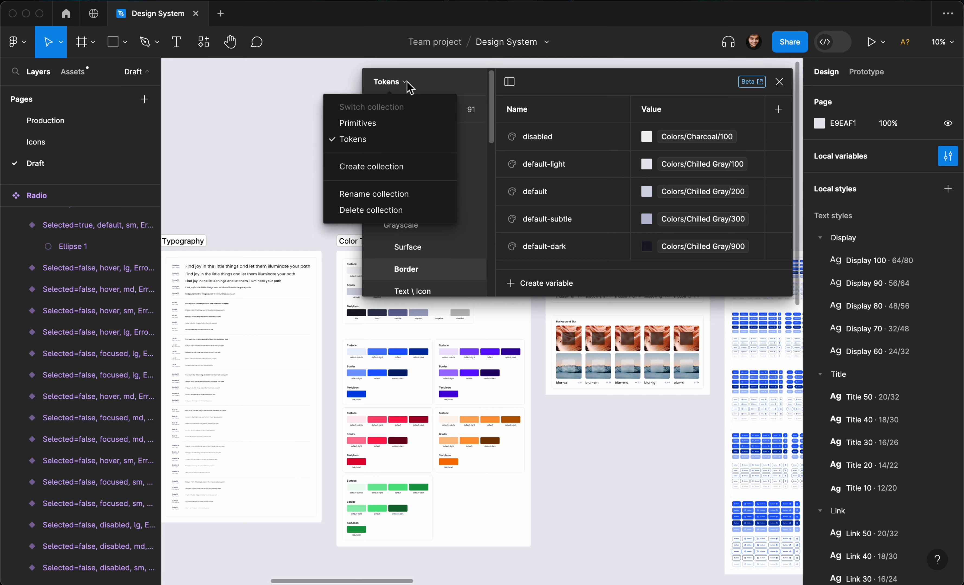
pyautogui.click(408, 85)
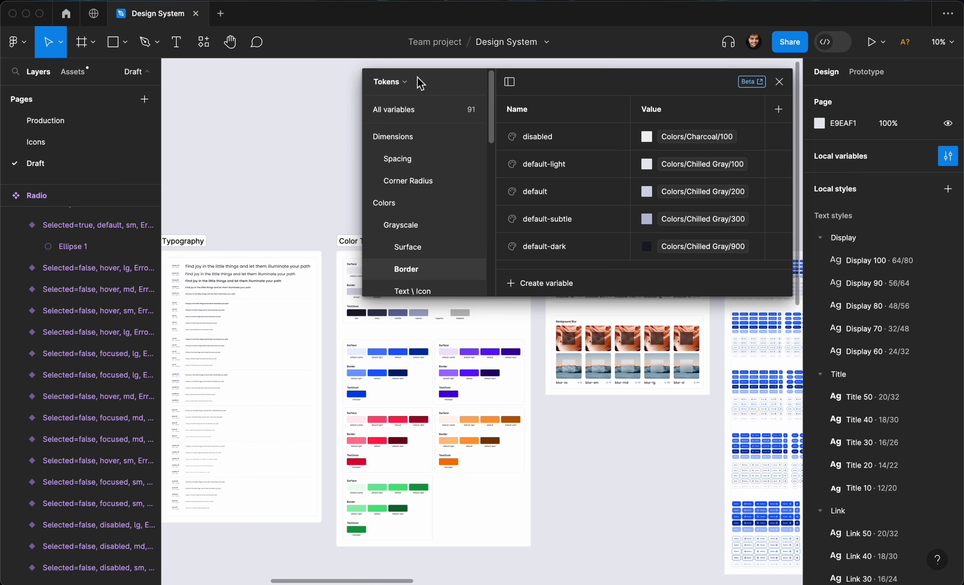
pyautogui.click(779, 82)
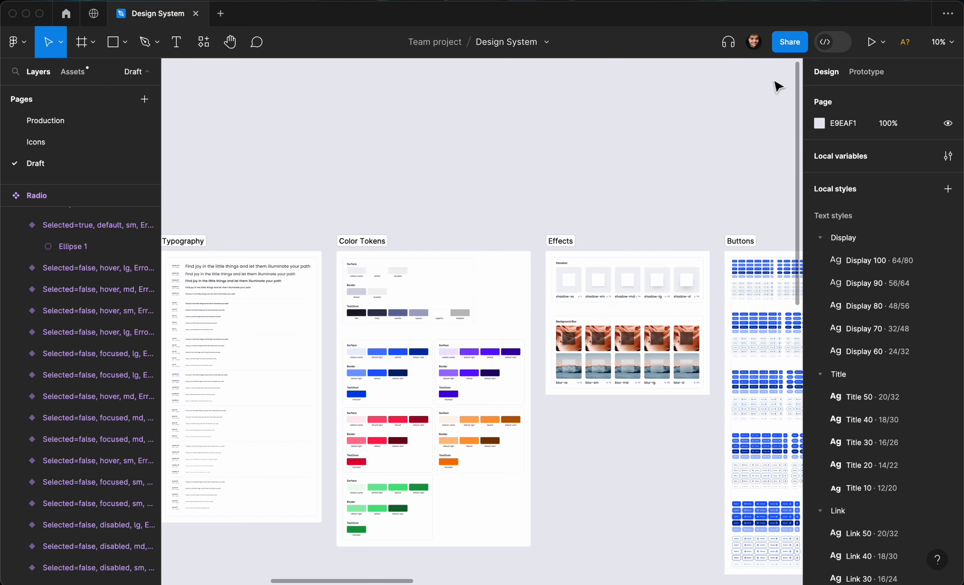
# Move the Radio component set to the right, below the Toggle property tables.
pyautogui.hscroll(15, 612, 119)
pyautogui.hscroll(10, 613, 120)
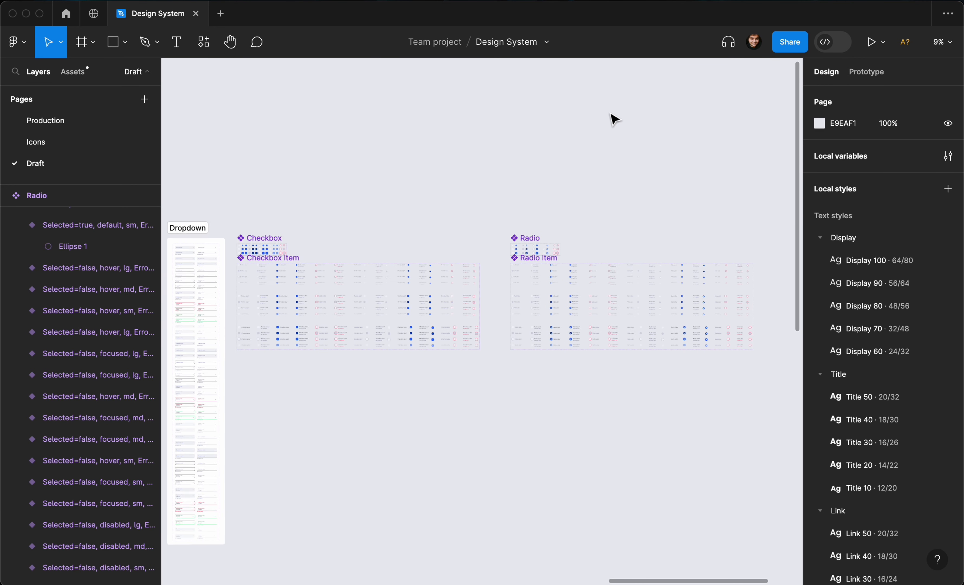
pyautogui.scroll(5, 613, 119)
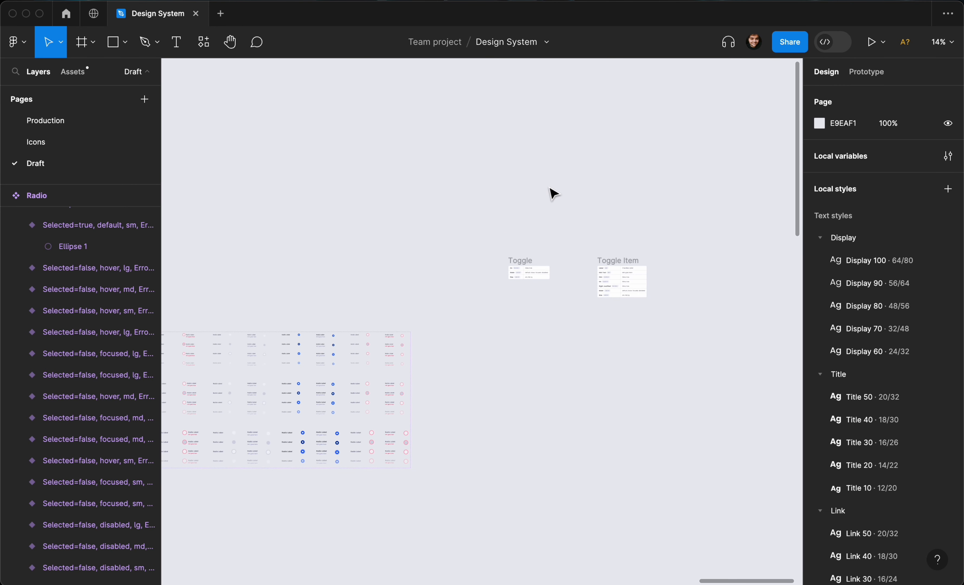
pyautogui.scroll(-1, 548, 187)
pyautogui.scroll(5, 549, 187)
pyautogui.scroll(-2, 549, 187)
pyautogui.scroll(-3, 548, 188)
pyautogui.hscroll(-2, 549, 187)
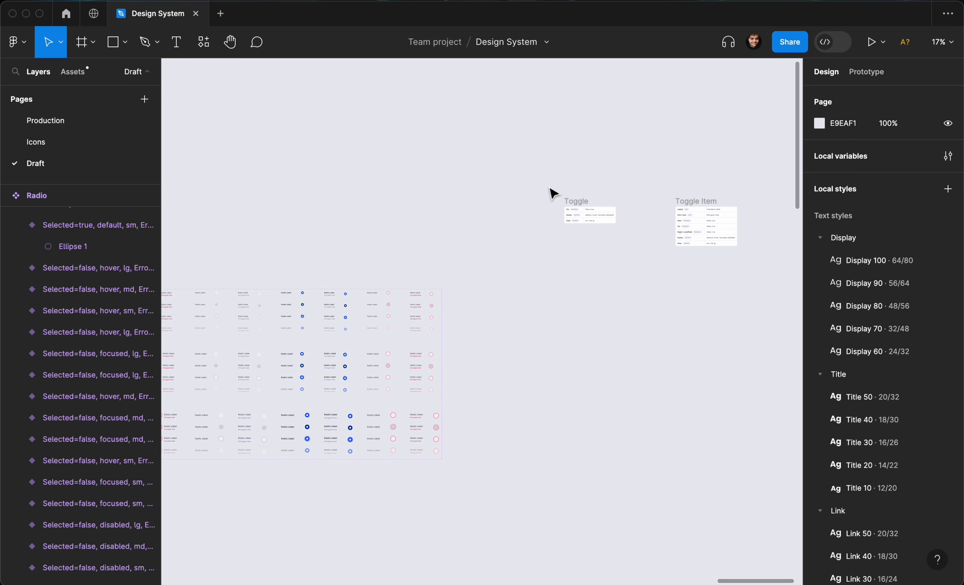
pyautogui.hscroll(-10, 551, 193)
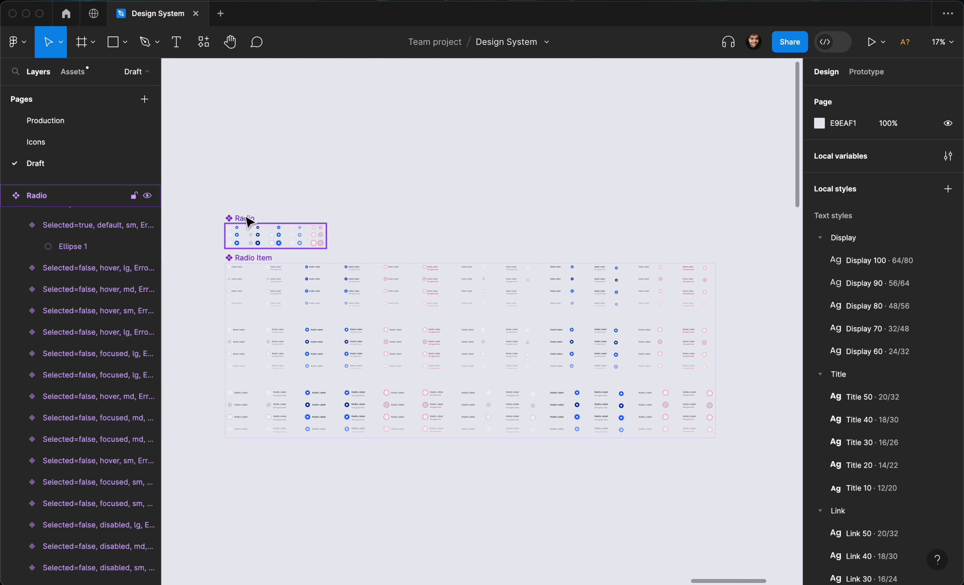
pyautogui.moveTo(246, 221); pyautogui.dragTo(791, 229)
pyautogui.hscroll(7, 794, 230)
pyautogui.scroll(5, 502, 270)
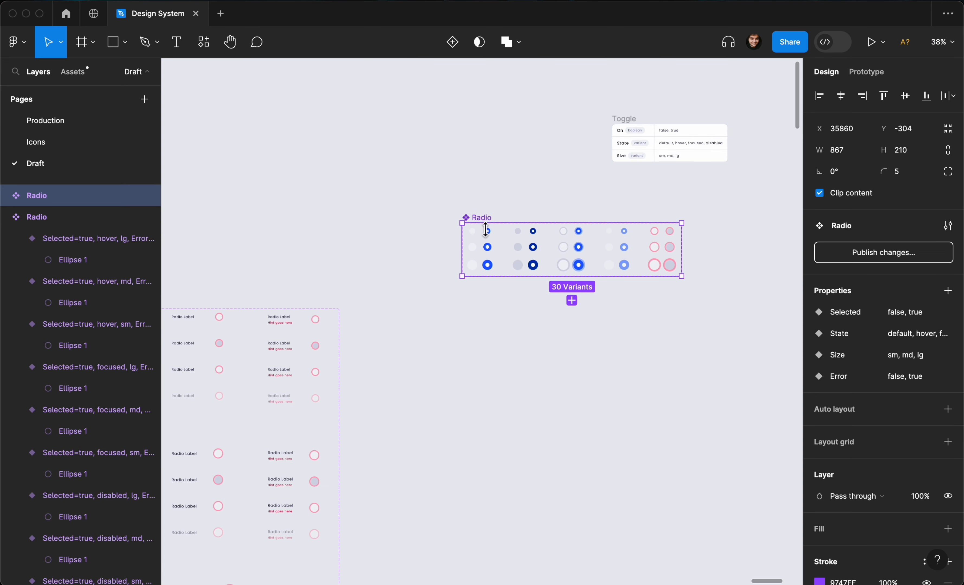
pyautogui.moveTo(483, 220); pyautogui.dragTo(637, 206)
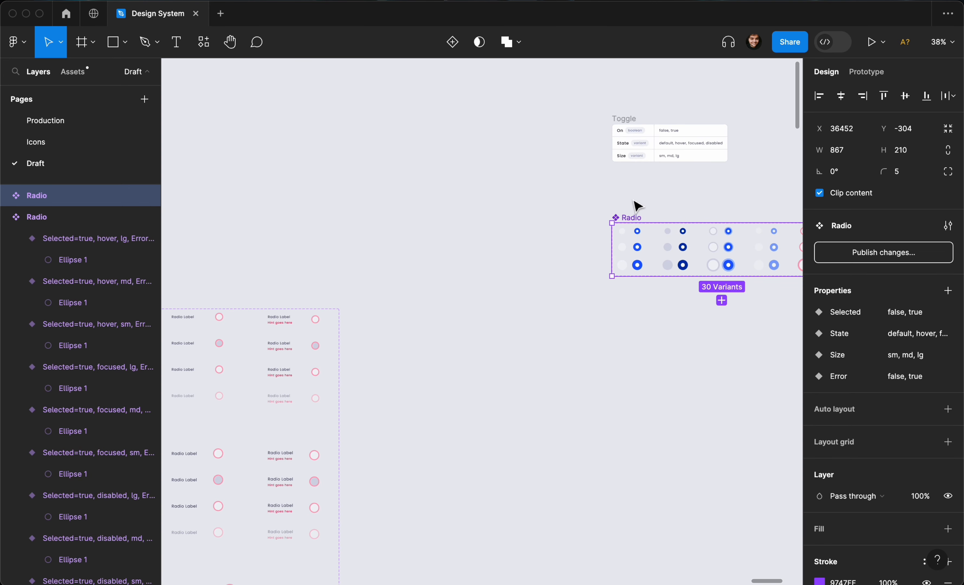
# Delete the error variants from the Radio component set.
pyautogui.hscroll(6, 637, 206)
pyautogui.scroll(-4, 637, 206)
pyautogui.scroll(4, 637, 205)
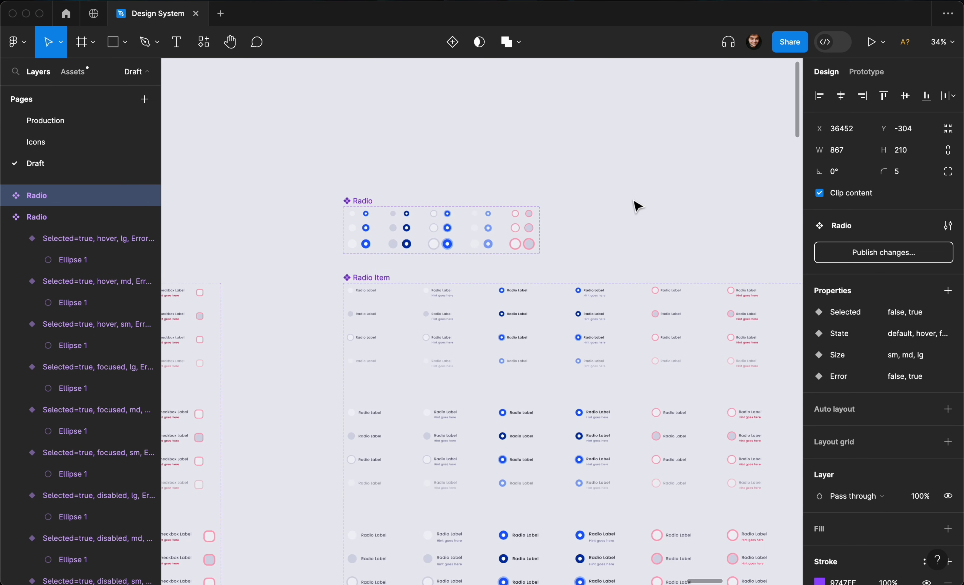
pyautogui.hscroll(10, 634, 200)
pyautogui.scroll(-4, 634, 200)
pyautogui.hscroll(8, 633, 200)
pyautogui.scroll(5, 633, 200)
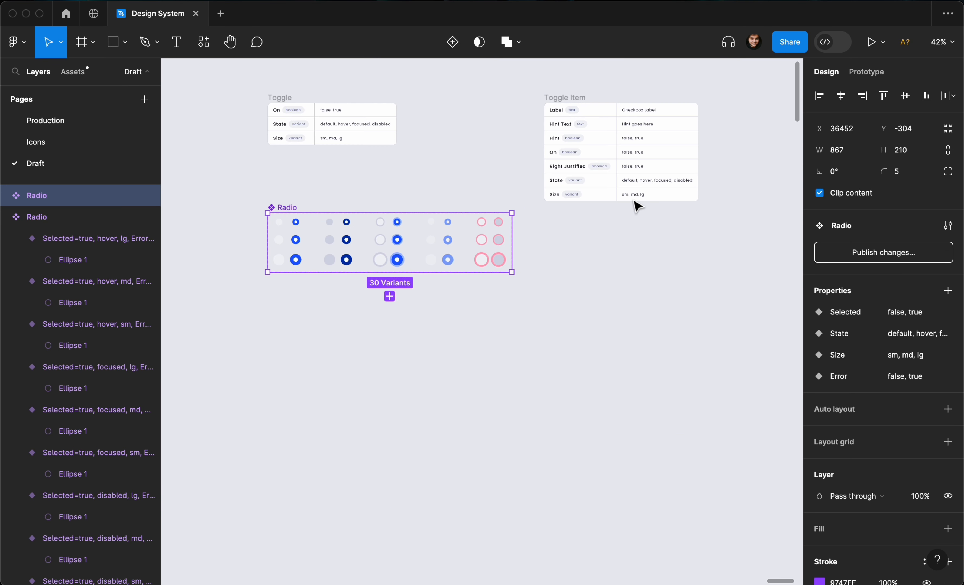
pyautogui.scroll(3, 637, 205)
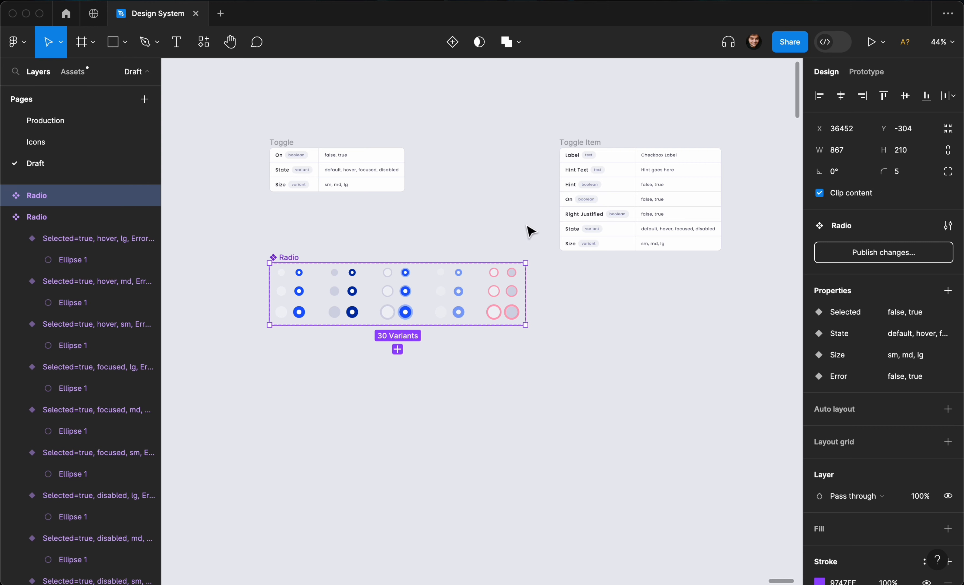
pyautogui.moveTo(529, 230); pyautogui.dragTo(486, 336)
pyautogui.click(488, 342)
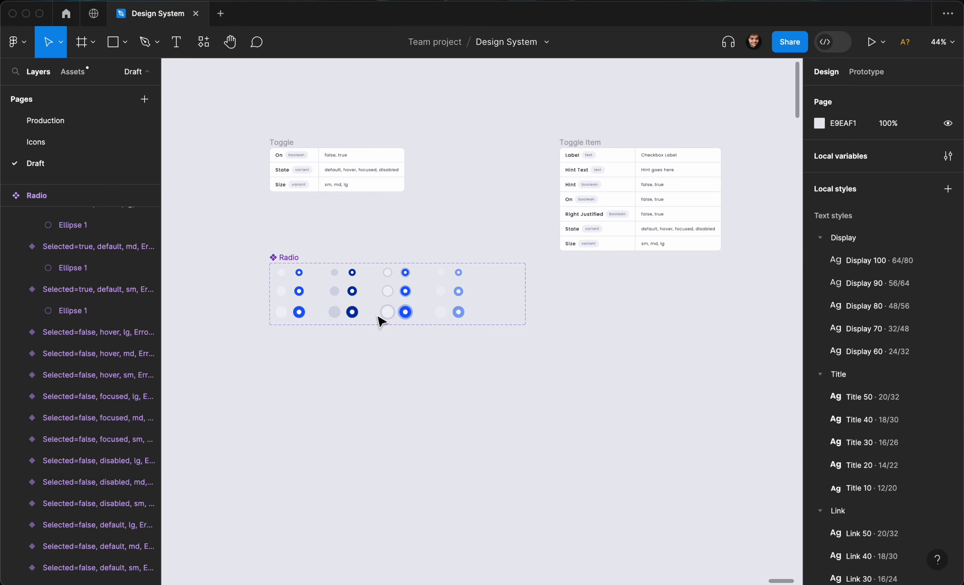
# Remove the Error property from the Radio component set.
pyautogui.click(294, 261)
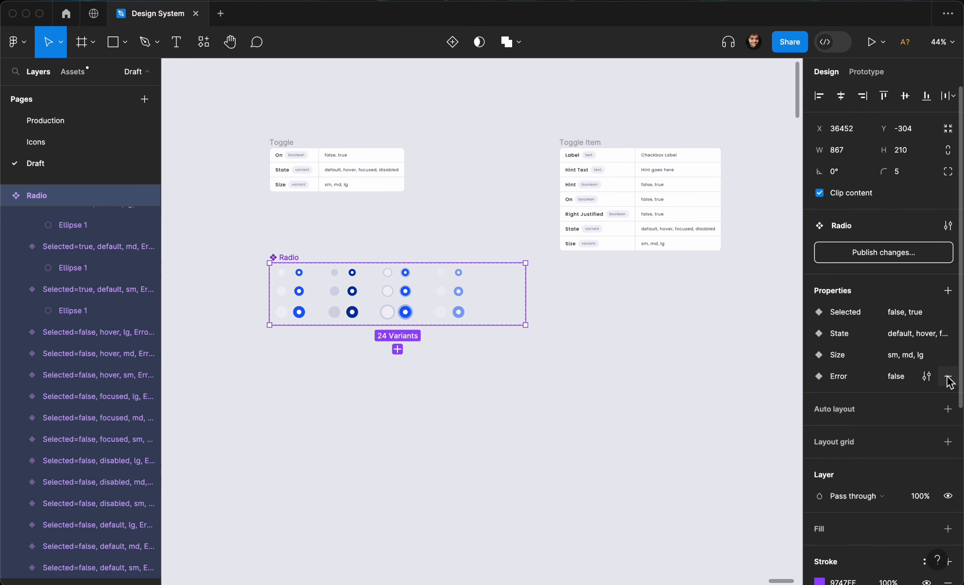
pyautogui.click(947, 378)
pyautogui.hscroll(-5, 710, 308)
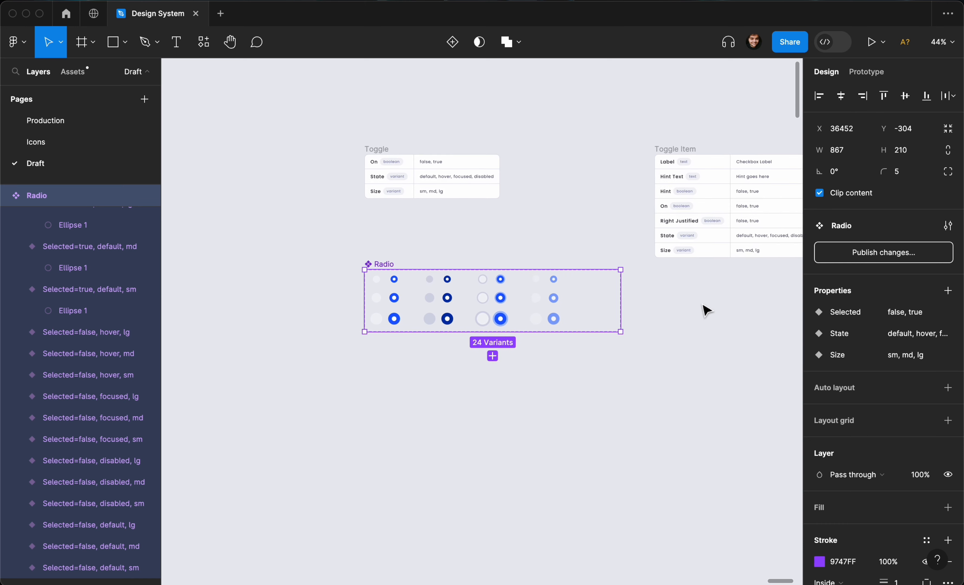
# Rename the Radio component set to Toggle.
pyautogui.press('super+r')
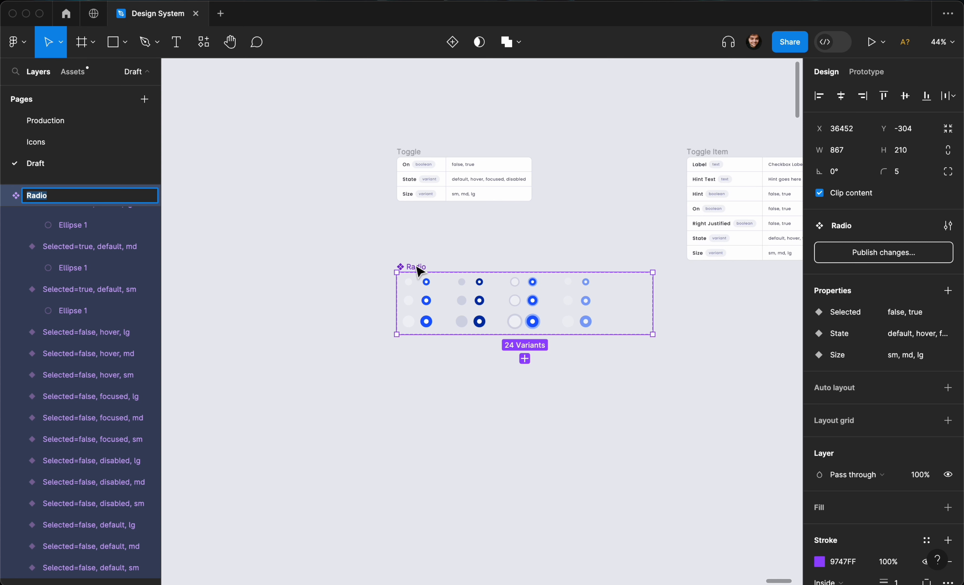
pyautogui.write('Toggle')
pyautogui.press('Return')
# Select all variants in the Toggle set and set their padding to the 3xs spacing variable.
pyautogui.scroll(5, 397, 231)
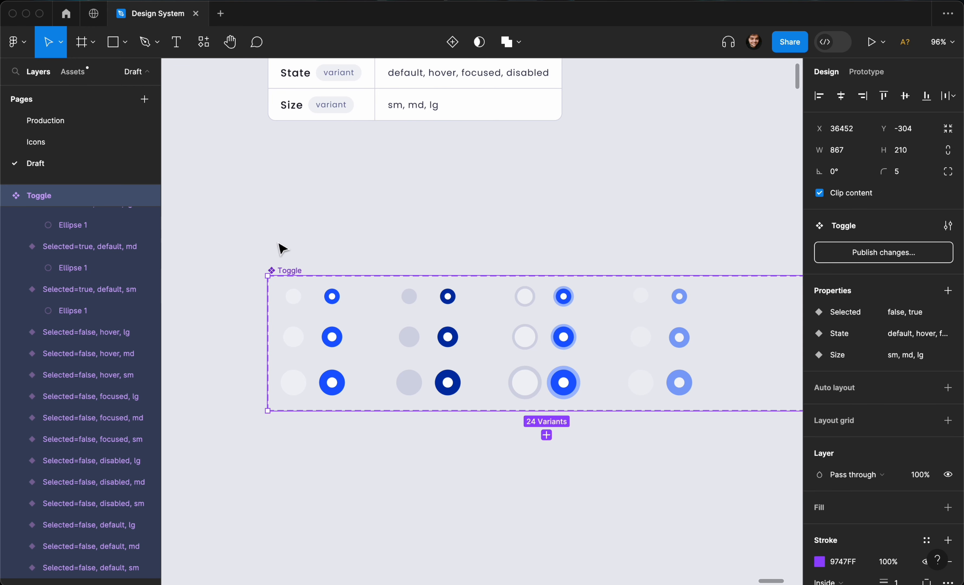
pyautogui.click(254, 236)
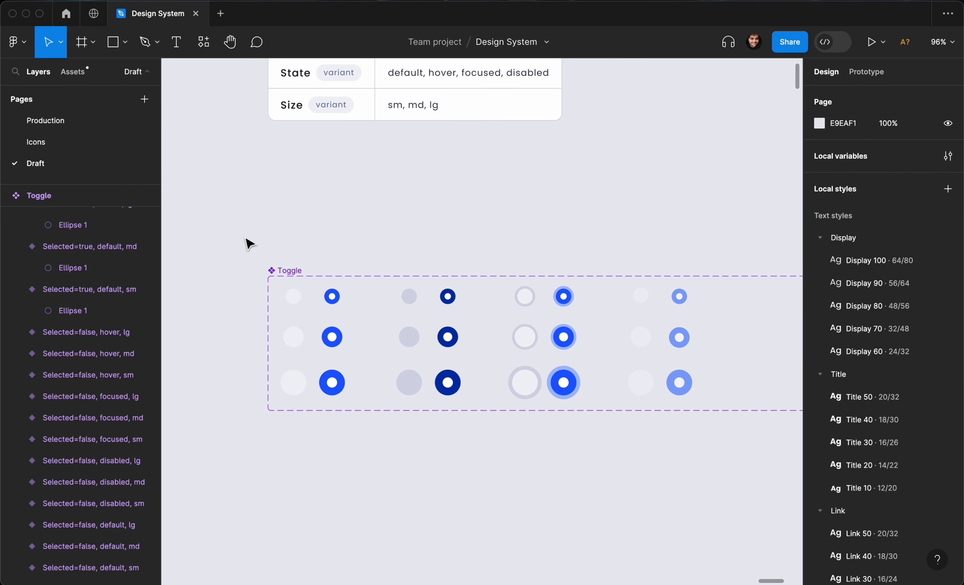
pyautogui.moveTo(244, 237); pyautogui.dragTo(705, 447)
pyautogui.scroll(-6, 851, 469)
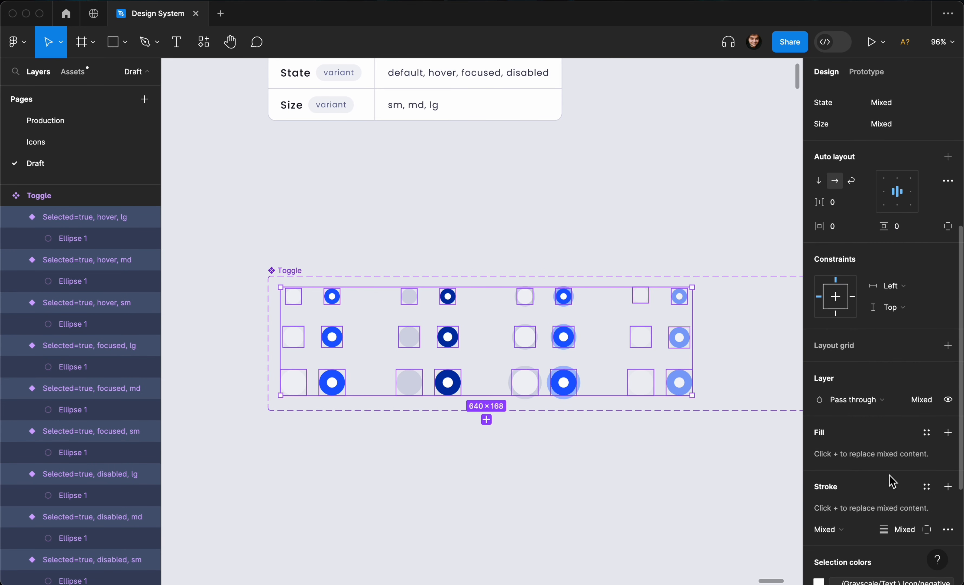
pyautogui.scroll(-2, 890, 465)
pyautogui.scroll(4, 888, 453)
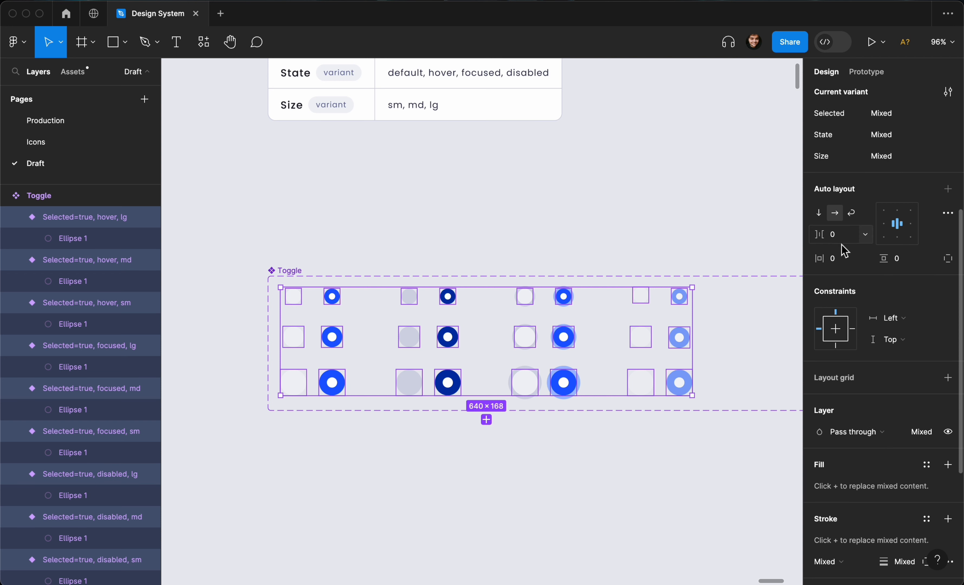
pyautogui.click(865, 258)
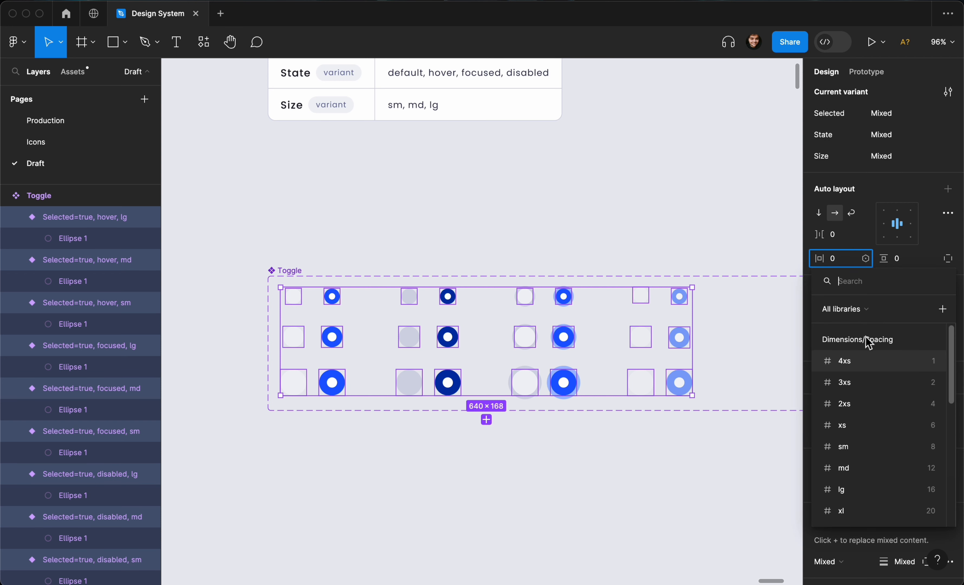
pyautogui.click(863, 383)
pyautogui.scroll(5, 611, 274)
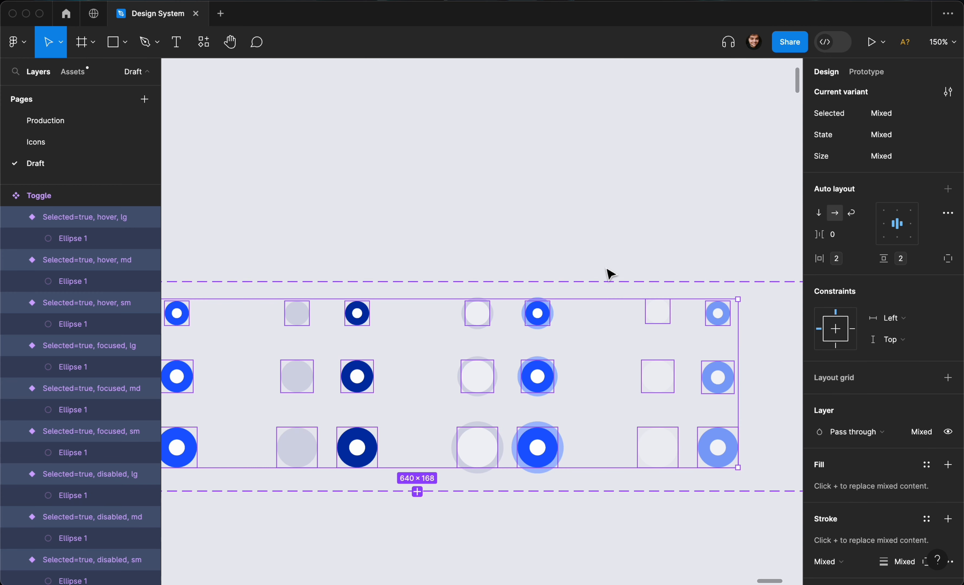
# Select the inner ellipses of all selected=true variants and set their height to fill the container.
pyautogui.scroll(-3, 581, 280)
pyautogui.click(617, 289)
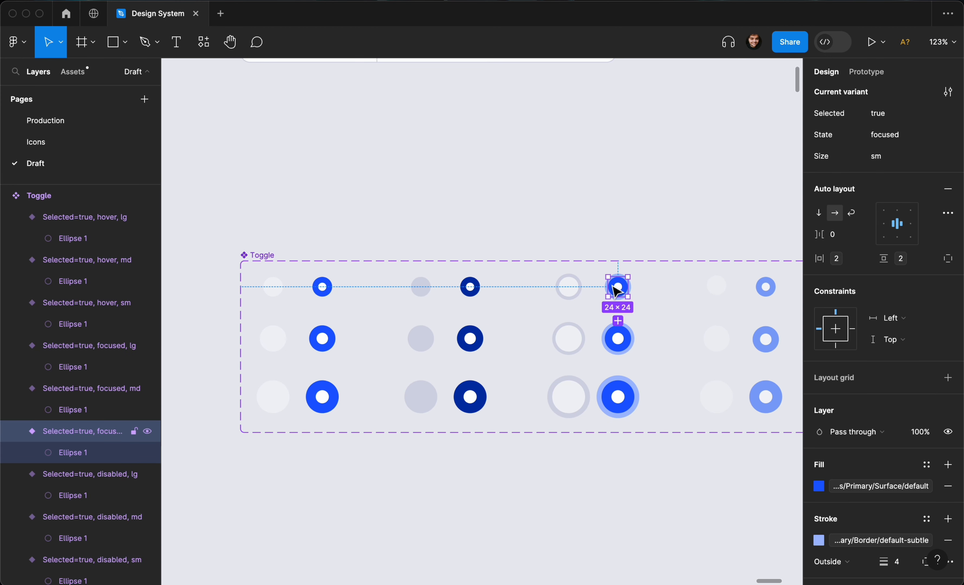
pyautogui.doubleClick(619, 288)
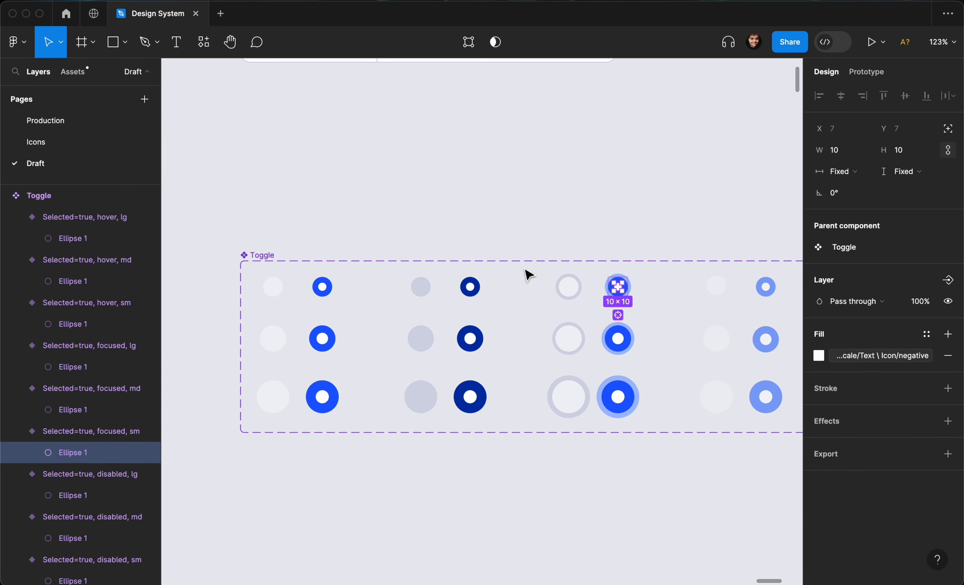
pyautogui.hscroll(5, 645, 236)
pyautogui.click(673, 283)
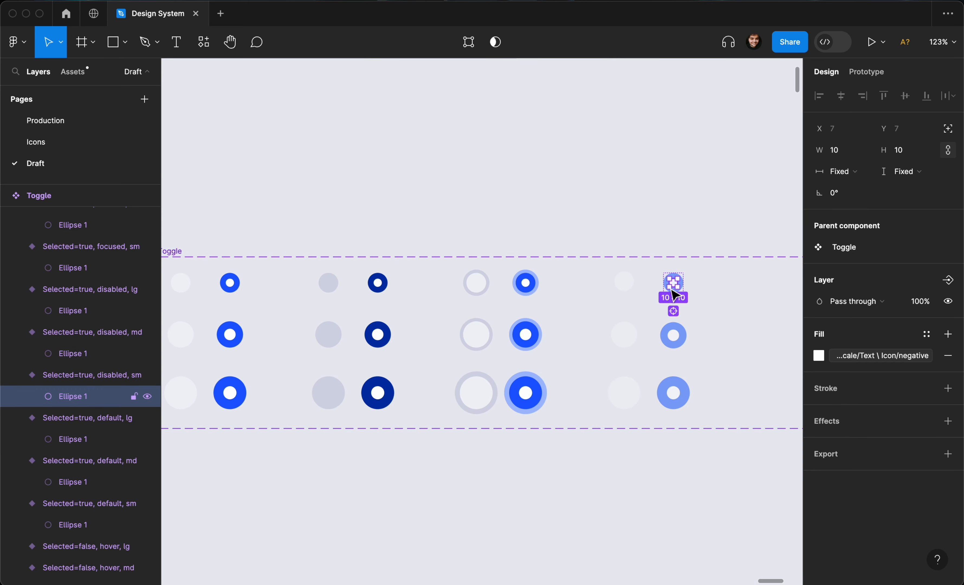
pyautogui.keyDown('shift'); pyautogui.click(670, 331); pyautogui.keyUp('shift')
pyautogui.keyDown('shift'); pyautogui.doubleClick(672, 338); pyautogui.keyUp('shift')
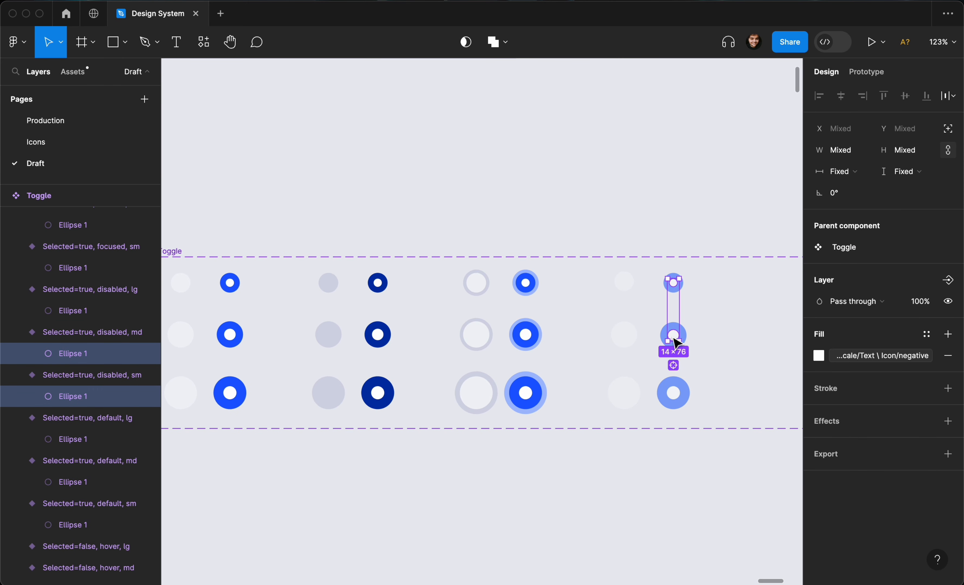
pyautogui.keyDown('shift'); pyautogui.click(674, 385); pyautogui.keyUp('shift')
pyautogui.keyDown('shift'); pyautogui.click(676, 392); pyautogui.keyUp('shift')
pyautogui.keyDown('shift'); pyautogui.doubleClick(676, 392); pyautogui.keyUp('shift')
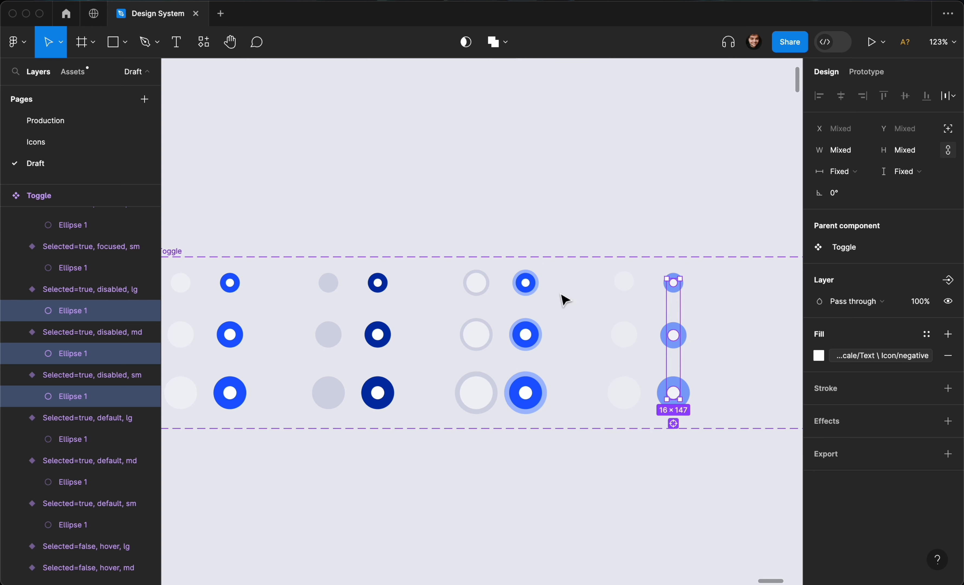
pyautogui.keyDown('shift'); pyautogui.click(530, 288); pyautogui.keyUp('shift')
pyautogui.keyDown('shift'); pyautogui.click(533, 335); pyautogui.keyUp('shift')
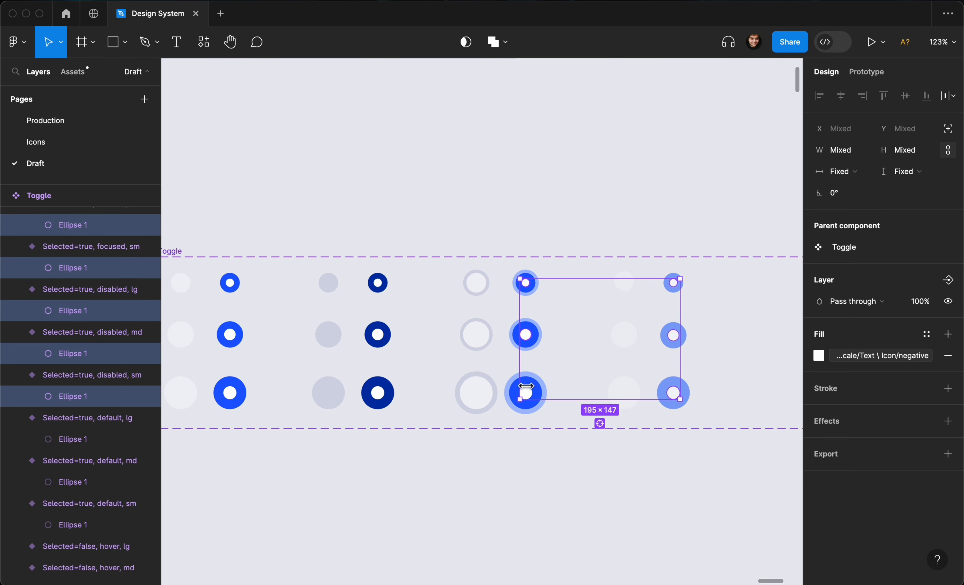
pyautogui.keyDown('shift'); pyautogui.keyDown('super'); pyautogui.moveTo(400, 242); pyautogui.dragTo(390, 456); pyautogui.keyUp('super'); pyautogui.keyUp('shift')
pyautogui.keyDown('shift'); pyautogui.keyDown('super'); pyautogui.moveTo(257, 199); pyautogui.dragTo(224, 436); pyautogui.keyUp('super'); pyautogui.keyUp('shift')
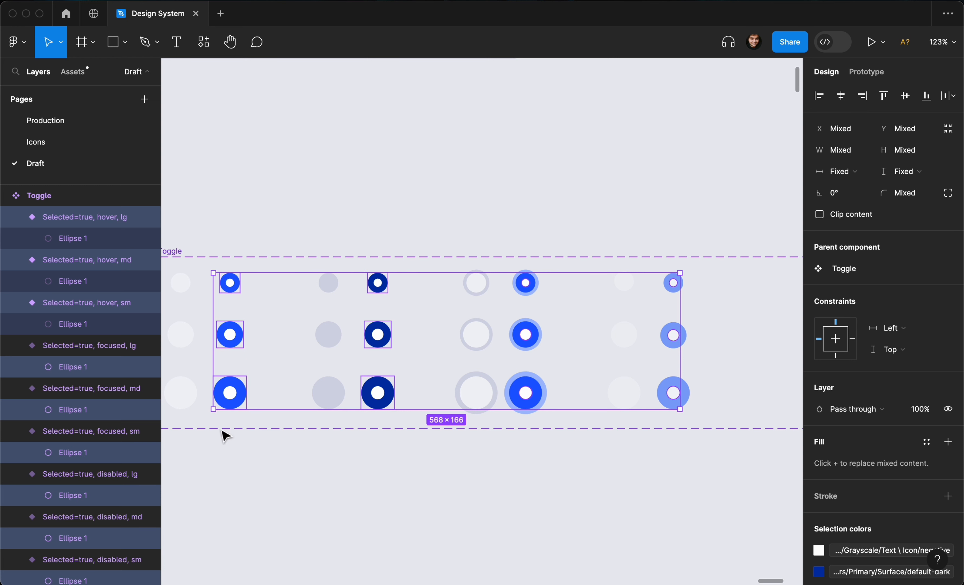
pyautogui.keyDown('shift'); pyautogui.keyDown('super'); pyautogui.moveTo(514, 207); pyautogui.dragTo(614, 420); pyautogui.keyUp('super'); pyautogui.keyUp('shift')
pyautogui.click(637, 463)
pyautogui.keyDown('shift'); pyautogui.keyDown('super'); pyautogui.moveTo(678, 208); pyautogui.dragTo(680, 459); pyautogui.keyUp('super'); pyautogui.keyUp('shift')
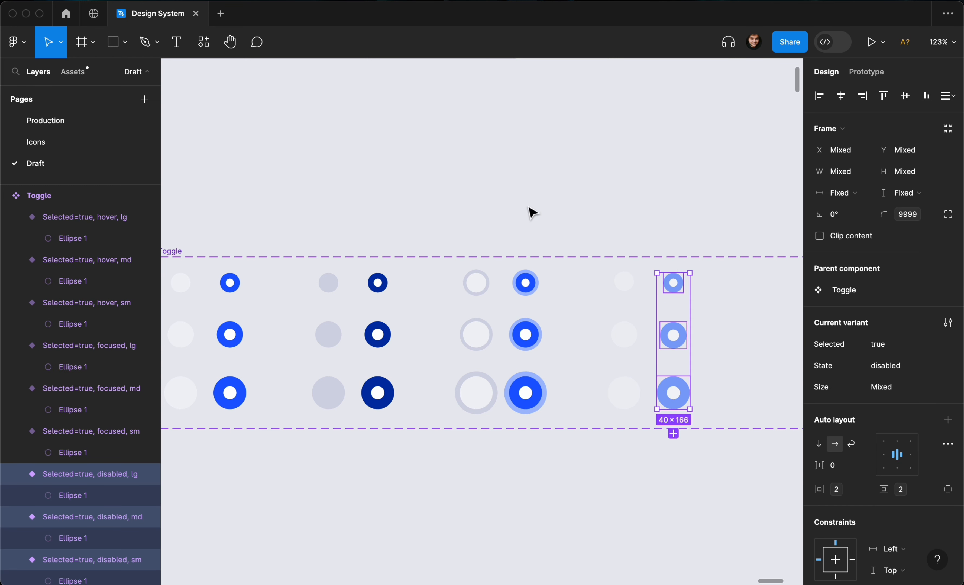
pyautogui.keyDown('shift'); pyautogui.keyDown('super'); pyautogui.moveTo(520, 190); pyautogui.dragTo(521, 473); pyautogui.keyUp('super'); pyautogui.keyUp('shift')
pyautogui.keyDown('shift'); pyautogui.keyDown('super'); pyautogui.moveTo(394, 201); pyautogui.dragTo(379, 488); pyautogui.keyUp('super'); pyautogui.keyUp('shift')
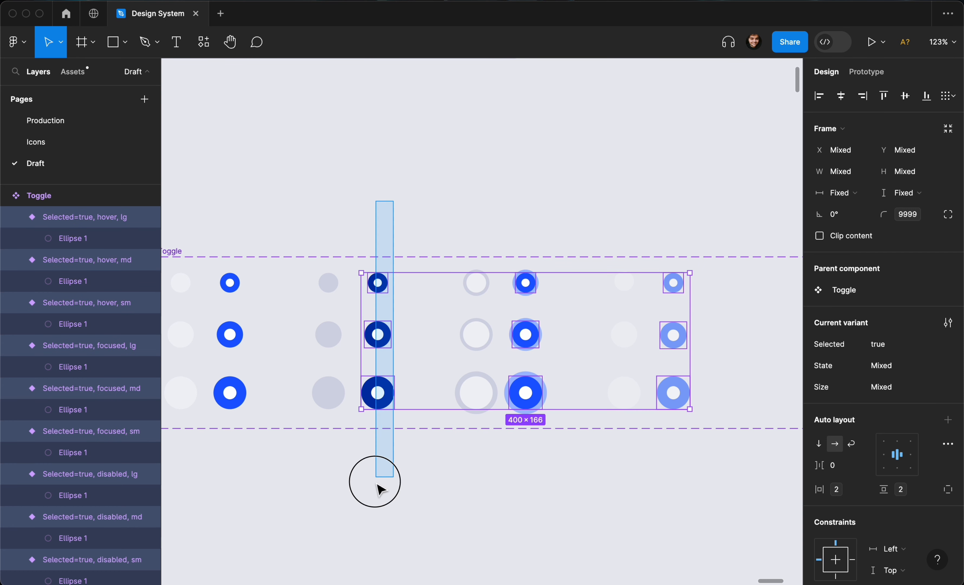
pyautogui.keyDown('shift'); pyautogui.keyDown('super'); pyautogui.moveTo(244, 204); pyautogui.dragTo(231, 473); pyautogui.keyUp('super'); pyautogui.keyUp('shift')
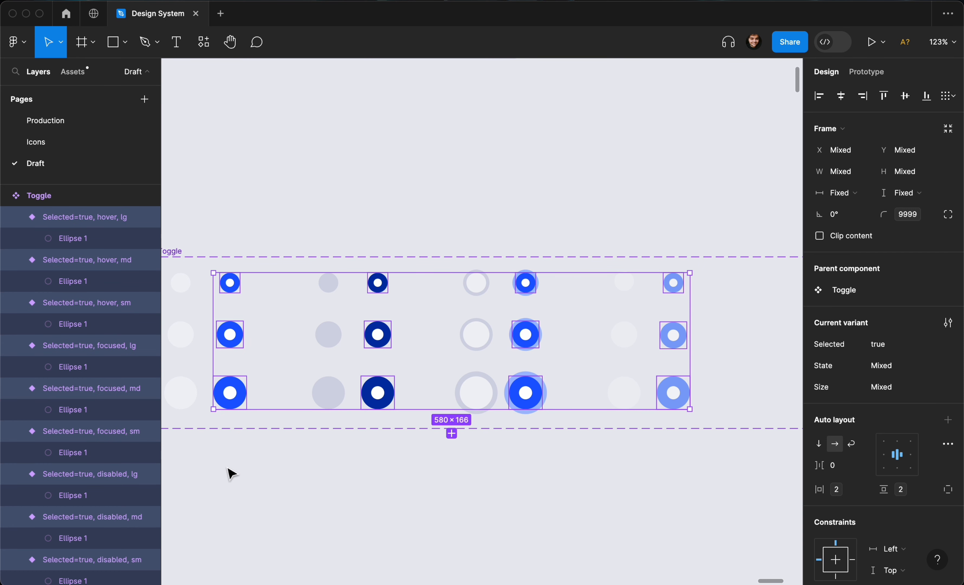
pyautogui.press('Return')
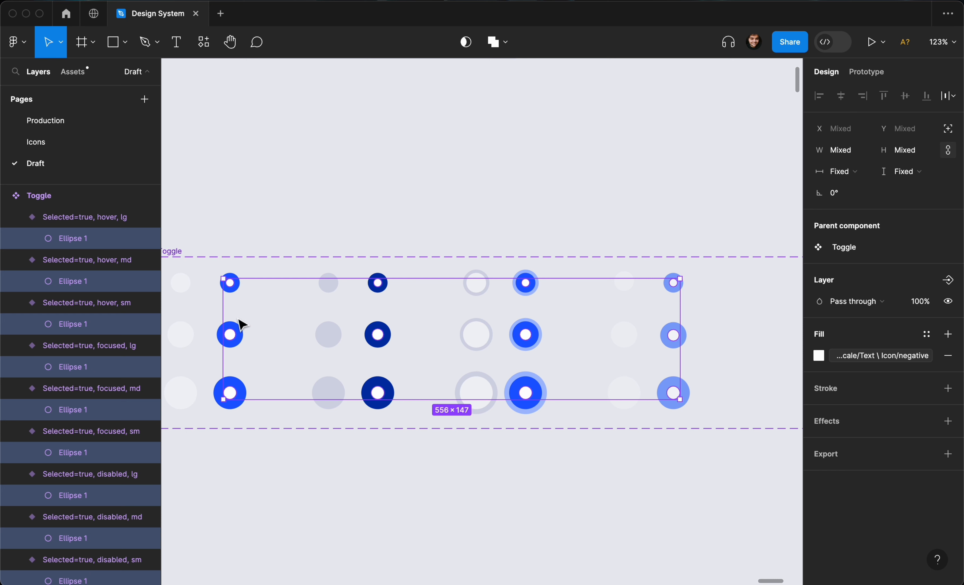
pyautogui.hscroll(-4, 472, 284)
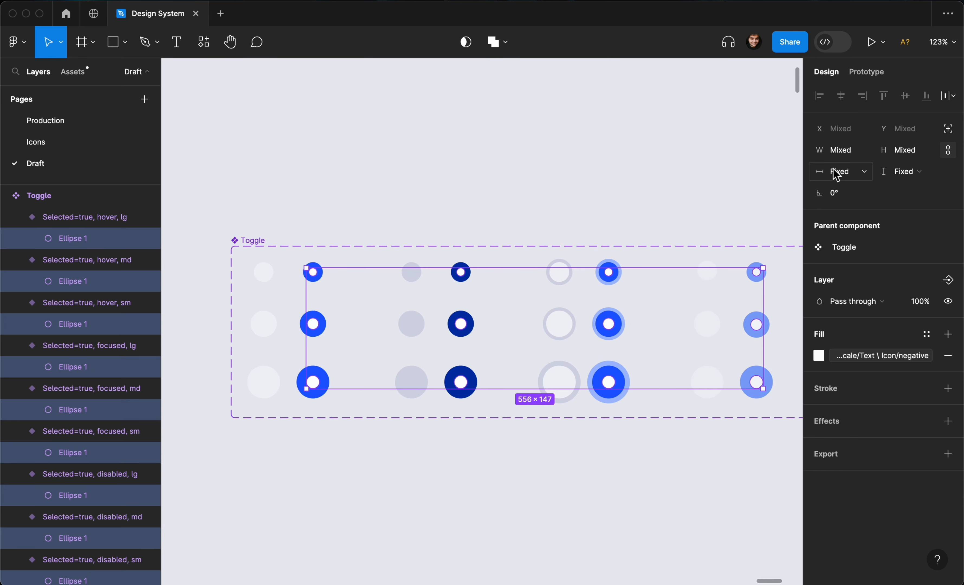
pyautogui.click(856, 173)
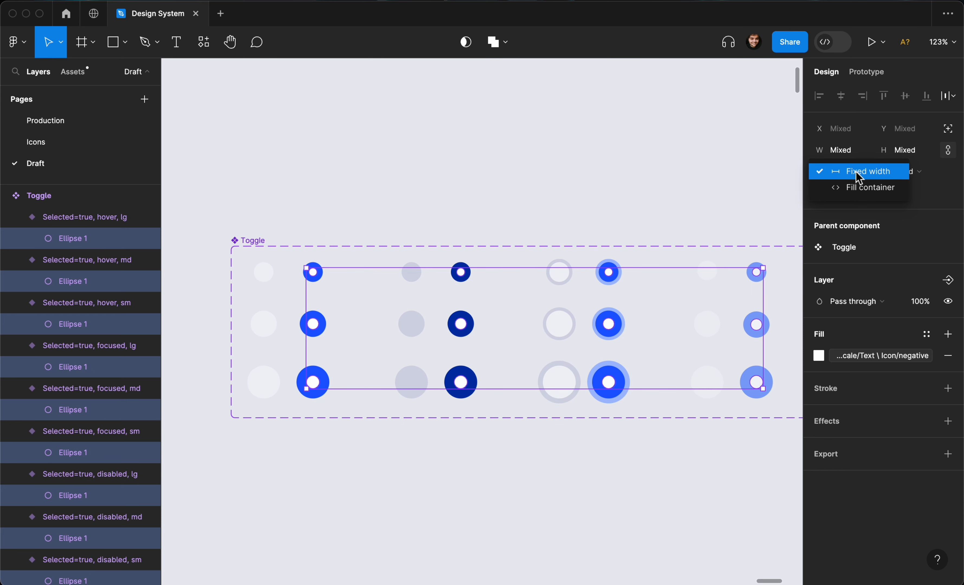
pyautogui.click(930, 182)
pyautogui.click(929, 181)
pyautogui.click(929, 189)
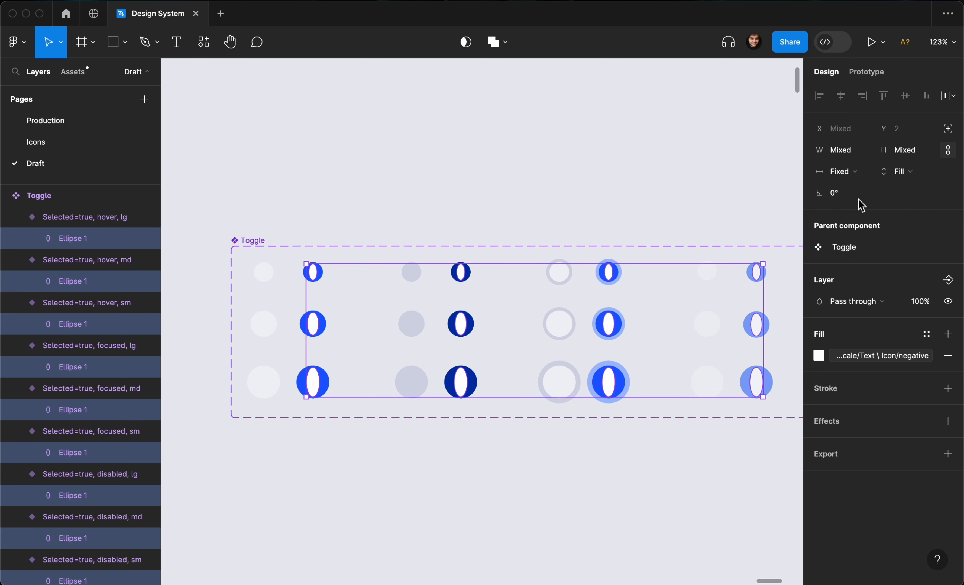
# Set the ellipses' width to fill the container, then switch their width and height back to fixed.
pyautogui.click(843, 172)
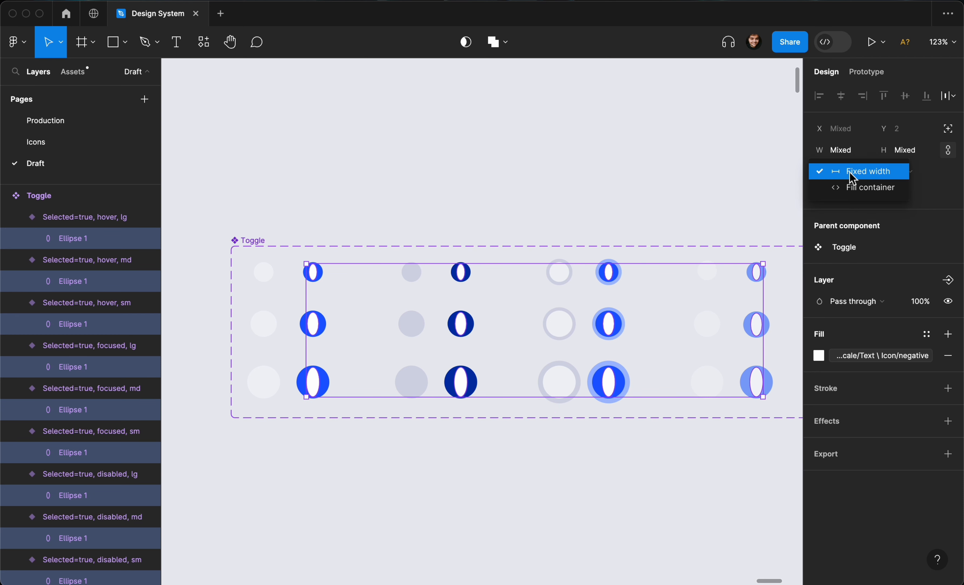
pyautogui.click(862, 188)
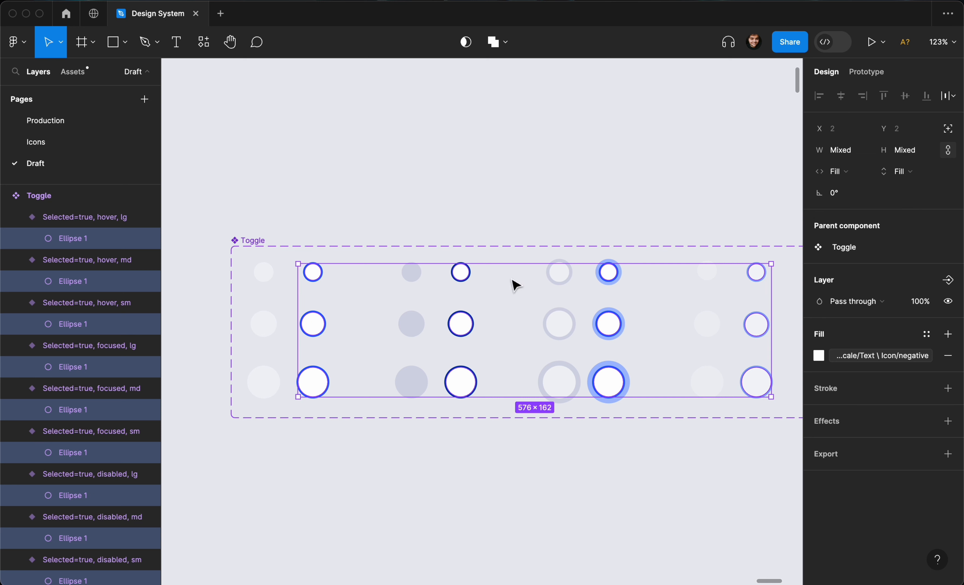
pyautogui.click(832, 172)
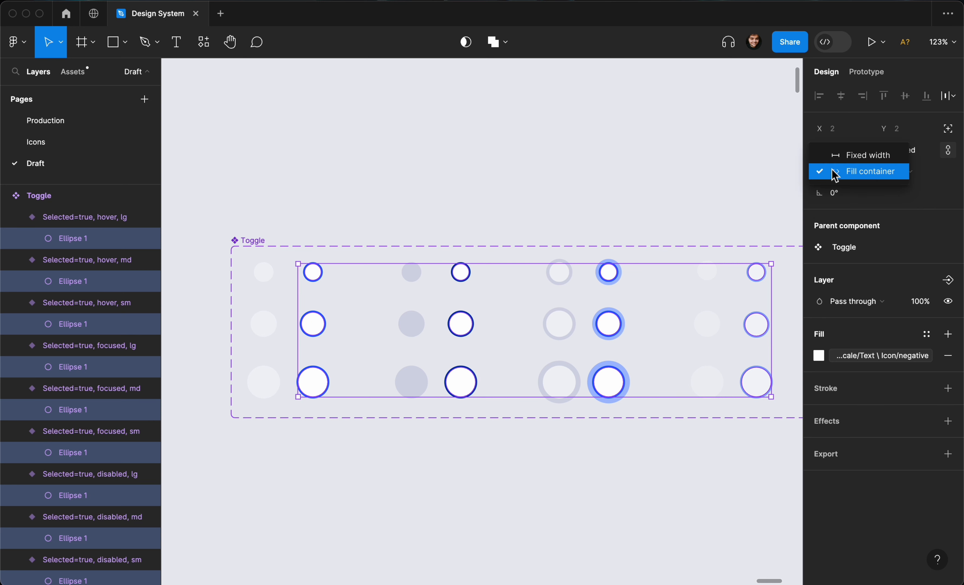
pyautogui.click(842, 159)
pyautogui.click(903, 172)
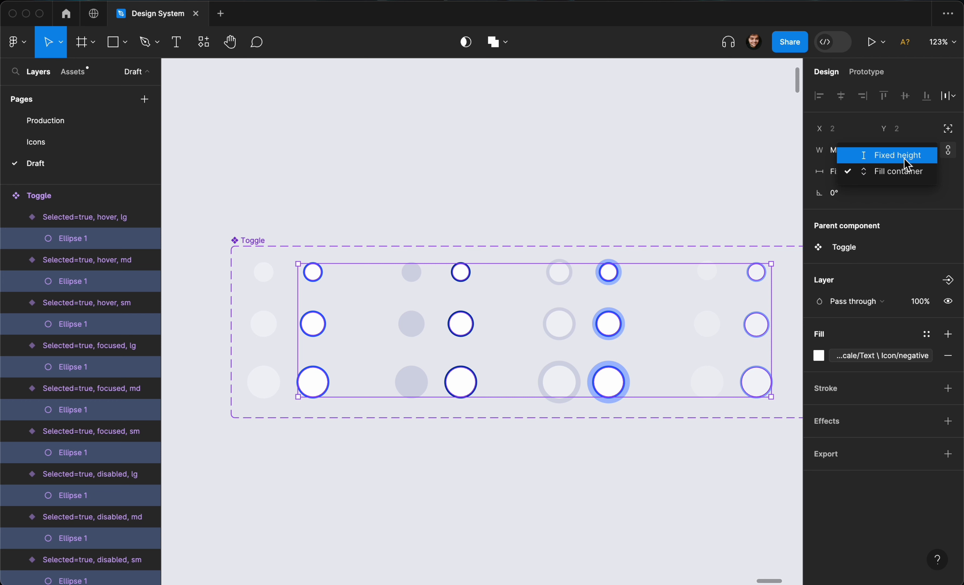
pyautogui.click(905, 158)
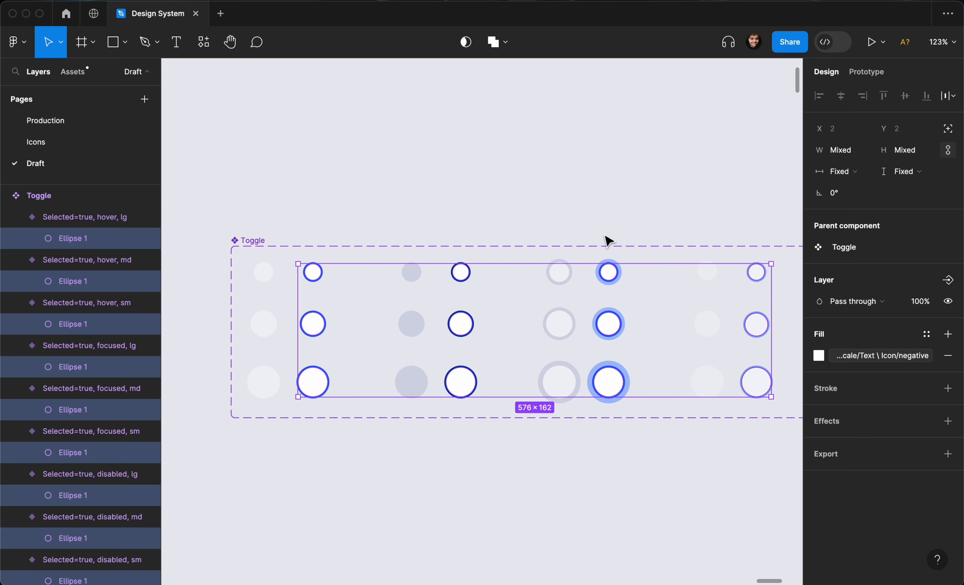
# Paste an inner ellipse into each small selected=false variant of the Toggle set.
pyautogui.click(612, 217)
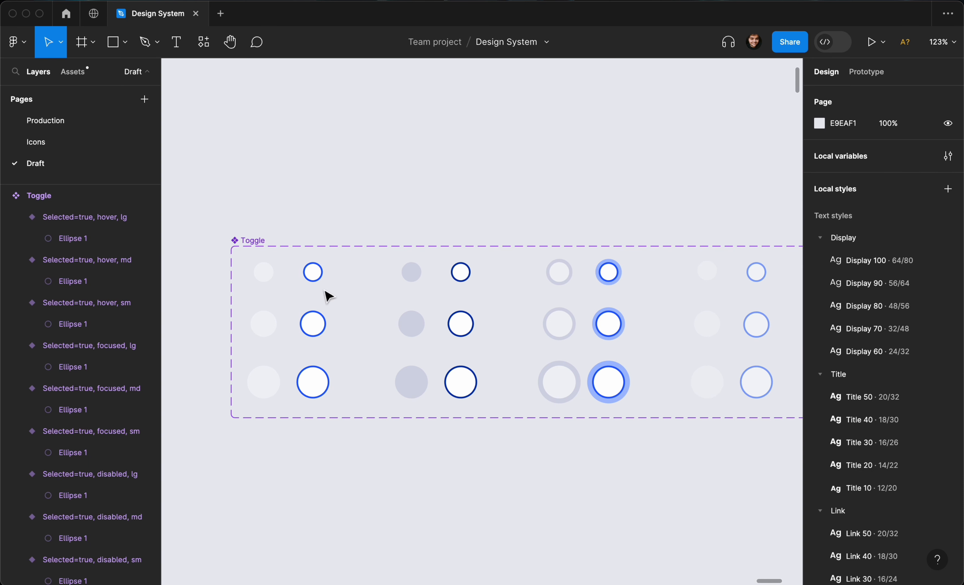
pyautogui.doubleClick(316, 276)
pyautogui.click(273, 282)
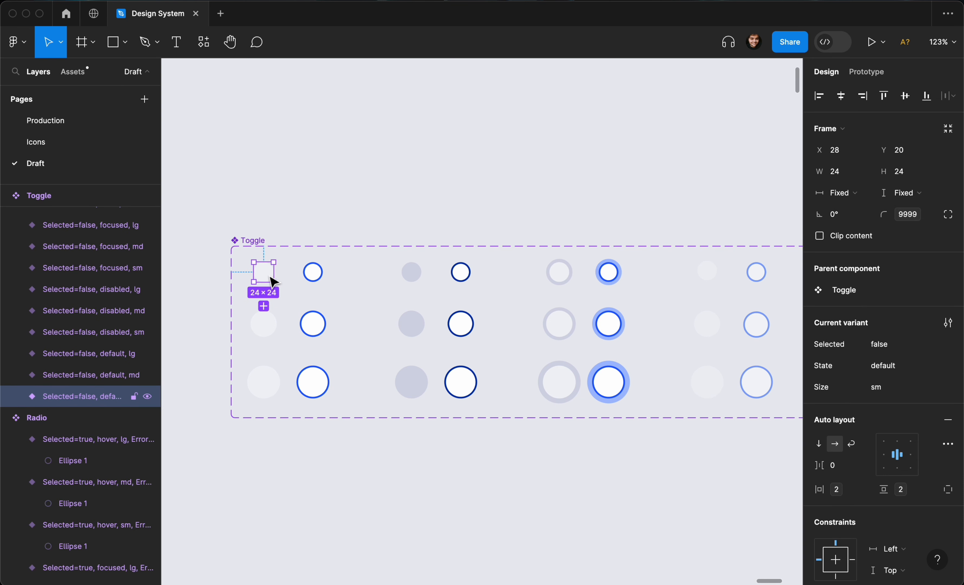
pyautogui.click(274, 280)
pyautogui.click(423, 271)
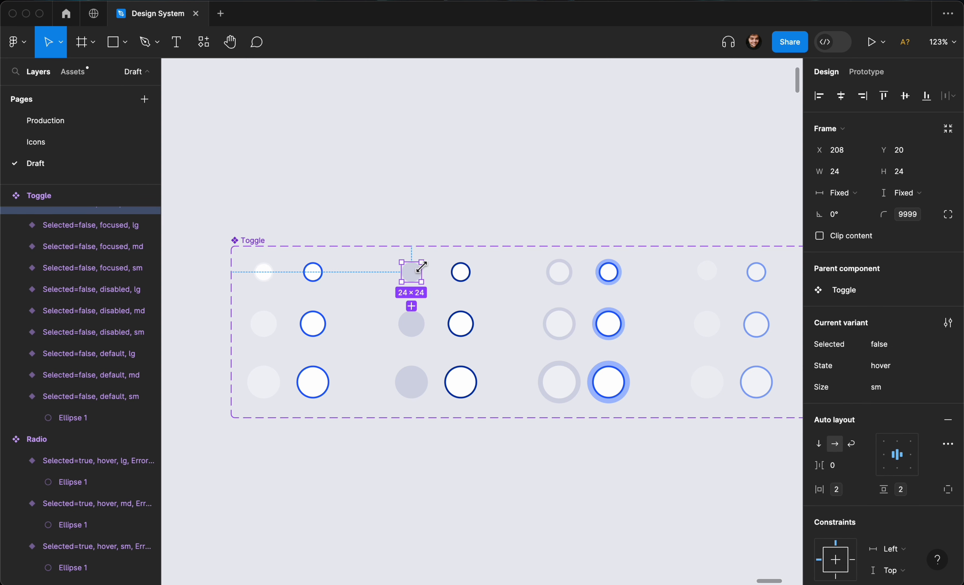
pyautogui.click(421, 268)
pyautogui.click(562, 278)
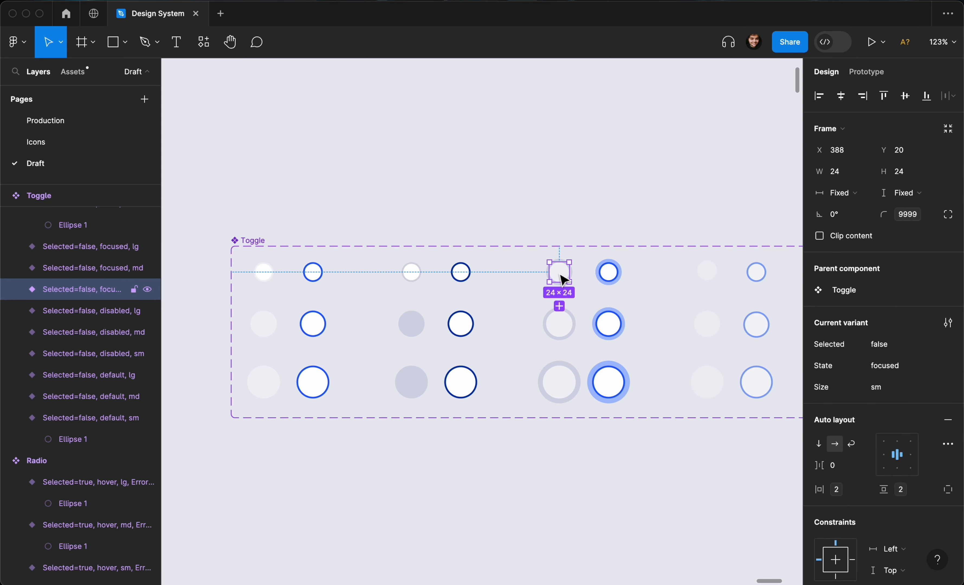
pyautogui.click(562, 279)
pyautogui.hscroll(5, 563, 278)
pyautogui.click(572, 278)
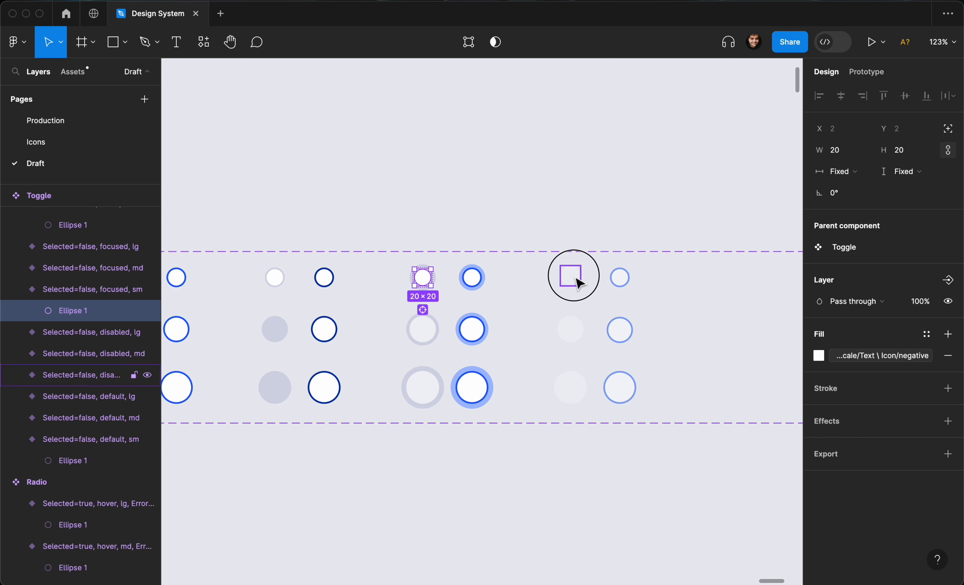
pyautogui.click(576, 281)
# Paste an inner ellipse into each medium selected=false variant of the Toggle set.
pyautogui.click(617, 327)
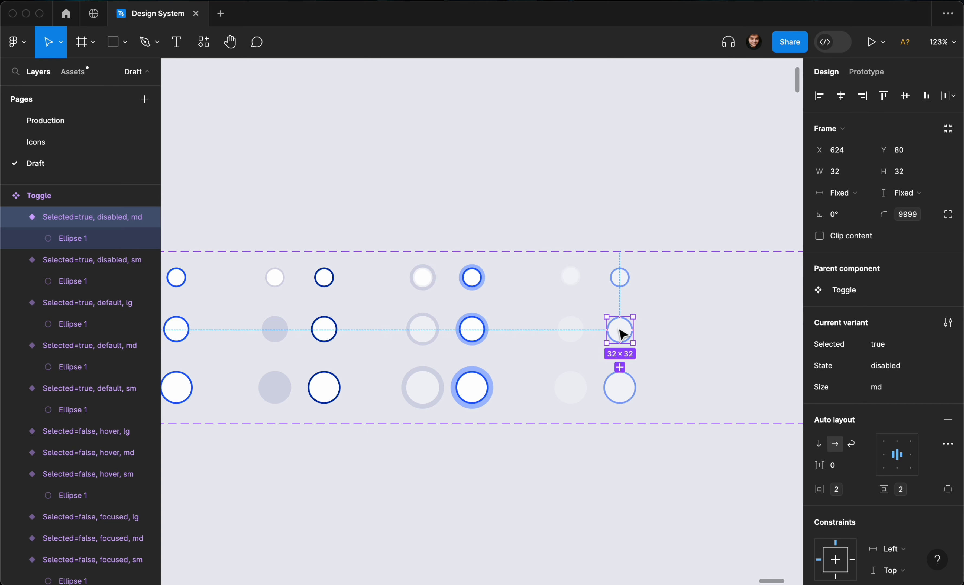
pyautogui.click(617, 328)
pyautogui.click(567, 328)
pyautogui.click(571, 331)
pyautogui.click(571, 331)
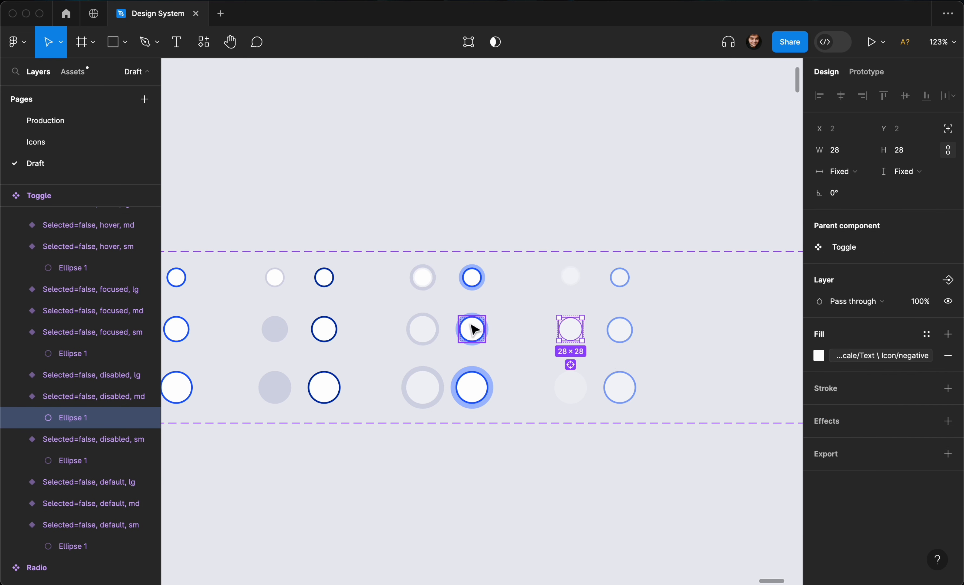
pyautogui.click(441, 334)
pyautogui.click(440, 334)
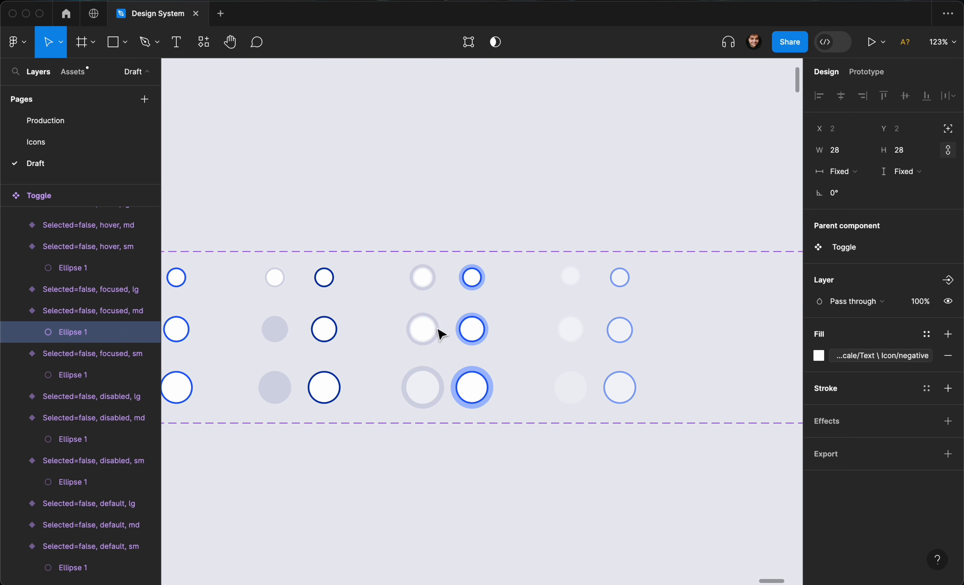
pyautogui.hscroll(-5, 443, 335)
pyautogui.click(435, 338)
pyautogui.press('super+v')
pyautogui.click(280, 334)
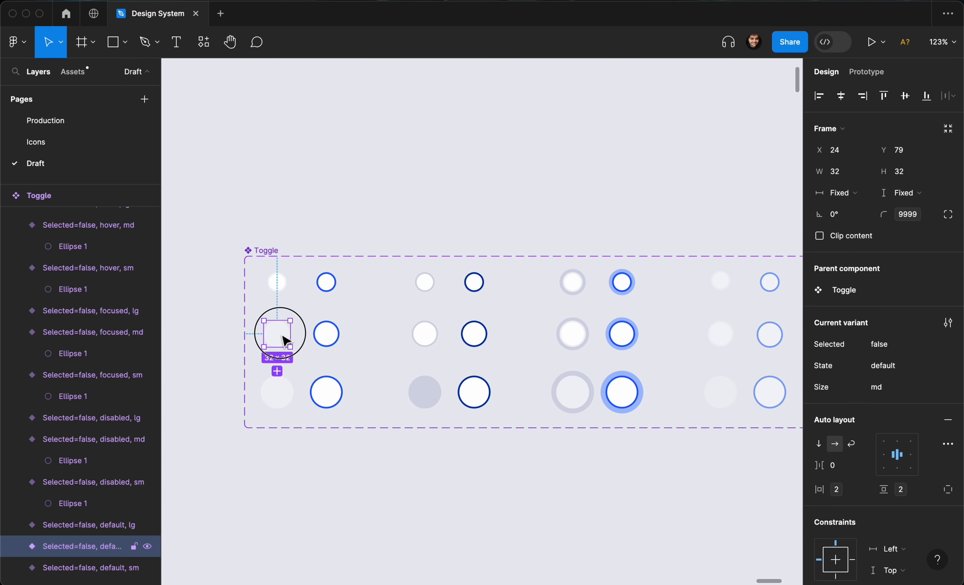
pyautogui.press('super+v')
# Paste an inner ellipse into each large selected=false variant of the Toggle set.
pyautogui.keyDown('super'); pyautogui.click(323, 389); pyautogui.keyUp('super')
pyautogui.click(276, 393)
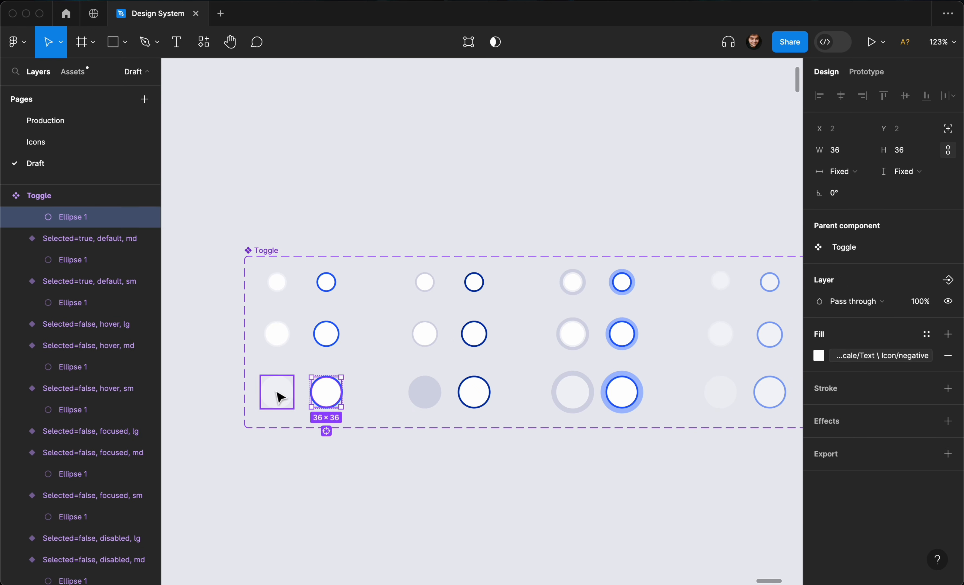
pyautogui.click(423, 392)
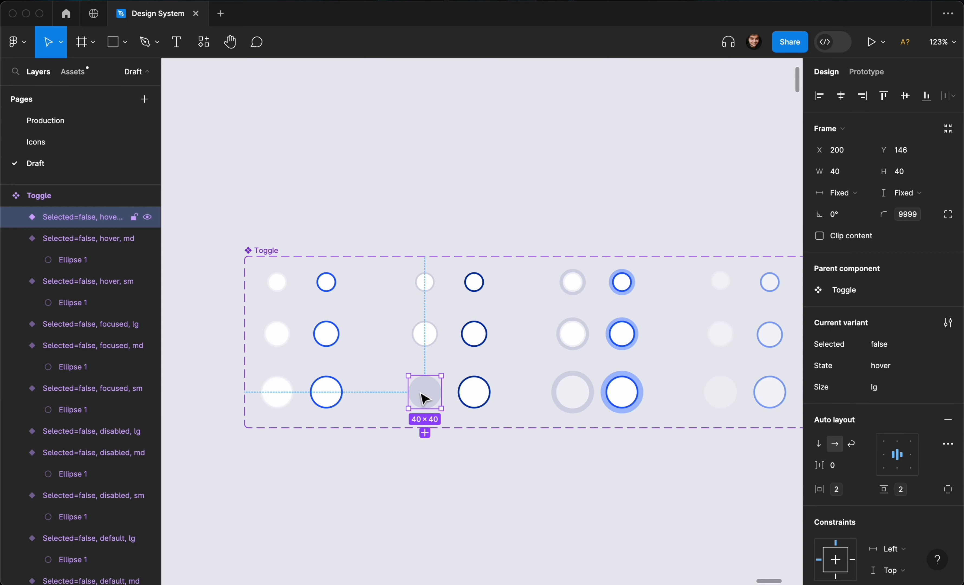
pyautogui.click(573, 391)
pyautogui.press('super+v')
pyautogui.hscroll(3, 574, 389)
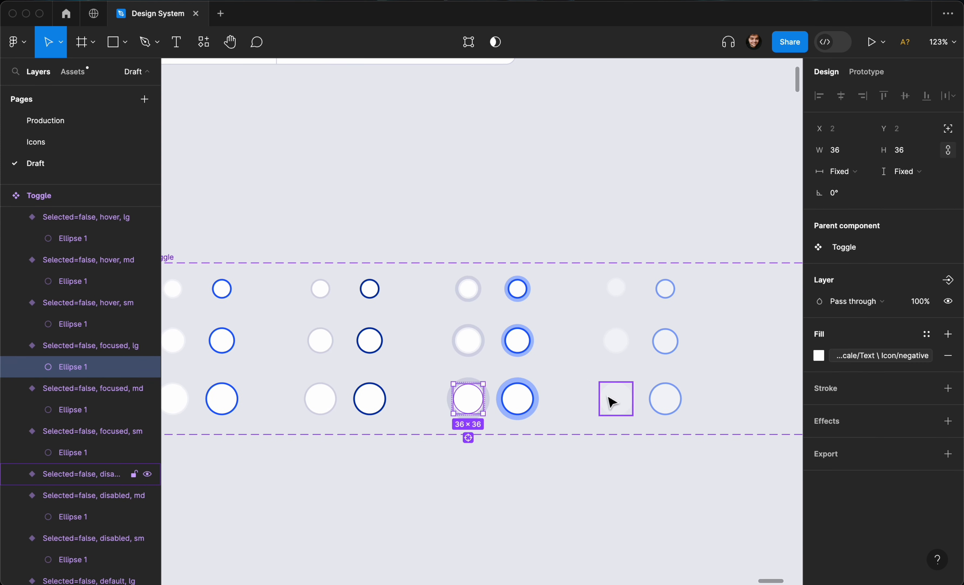
pyautogui.click(613, 399)
pyautogui.press('super+v')
# Select the ellipses in all large variants and set their width and height to fill the container.
pyautogui.scroll(-1, 612, 399)
pyautogui.scroll(-2, 617, 404)
pyautogui.moveTo(670, 438); pyautogui.dragTo(256, 390)
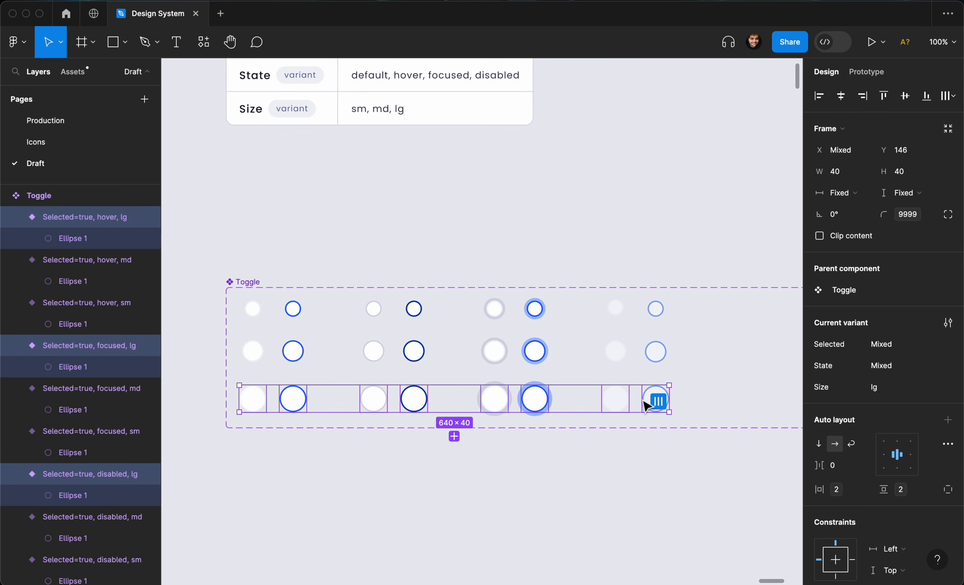
pyautogui.scroll(3, 656, 399)
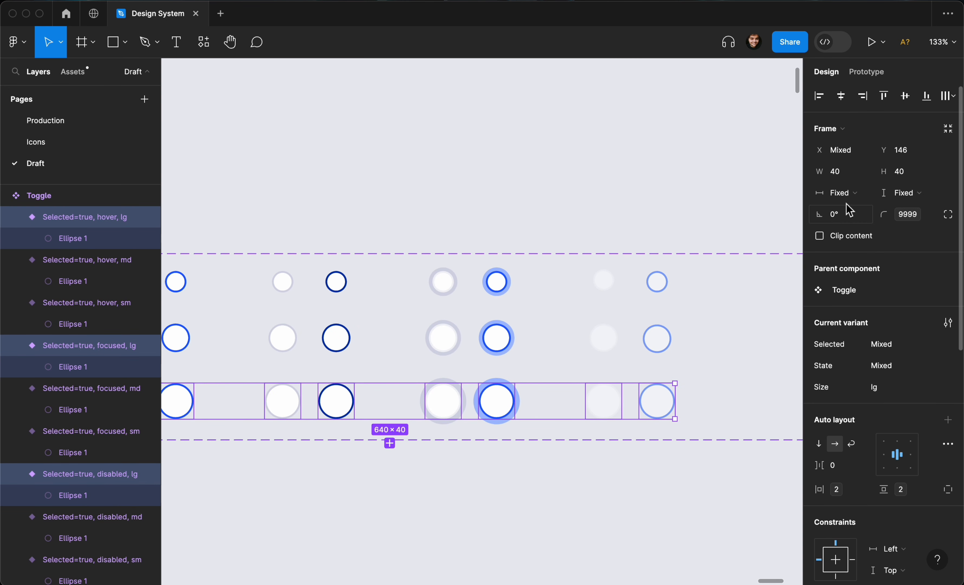
pyautogui.press('Return')
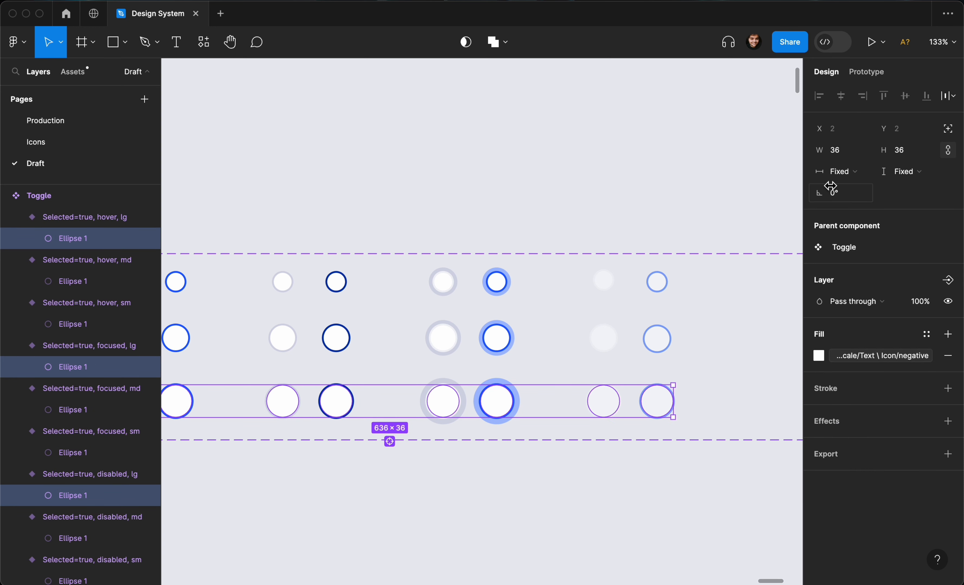
pyautogui.click(839, 171)
pyautogui.click(866, 187)
pyautogui.click(905, 171)
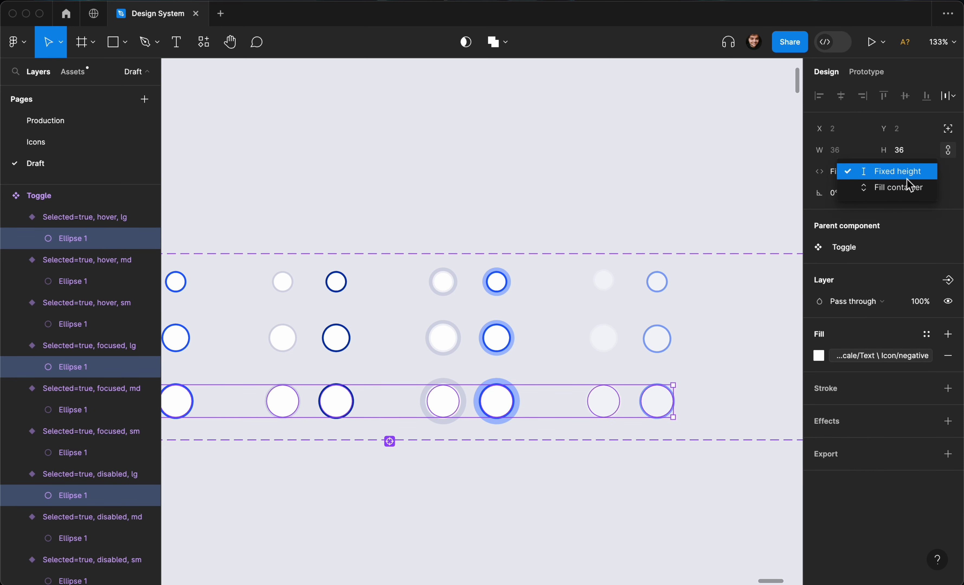
pyautogui.click(899, 187)
# Select the ellipses in all medium variants and set their width and height to fill the container.
pyautogui.moveTo(723, 313); pyautogui.dragTo(220, 367)
pyautogui.click(857, 195)
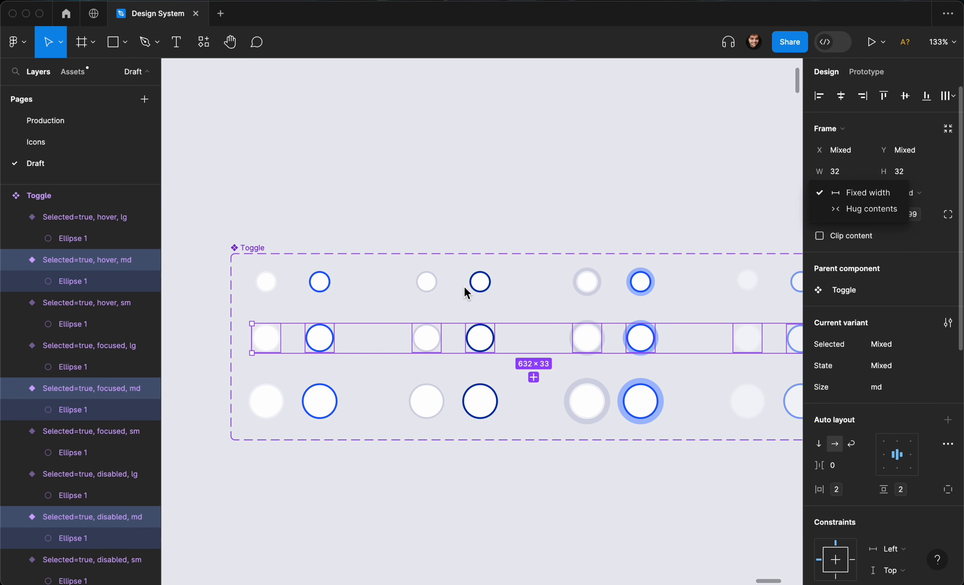
pyautogui.press('Escape')
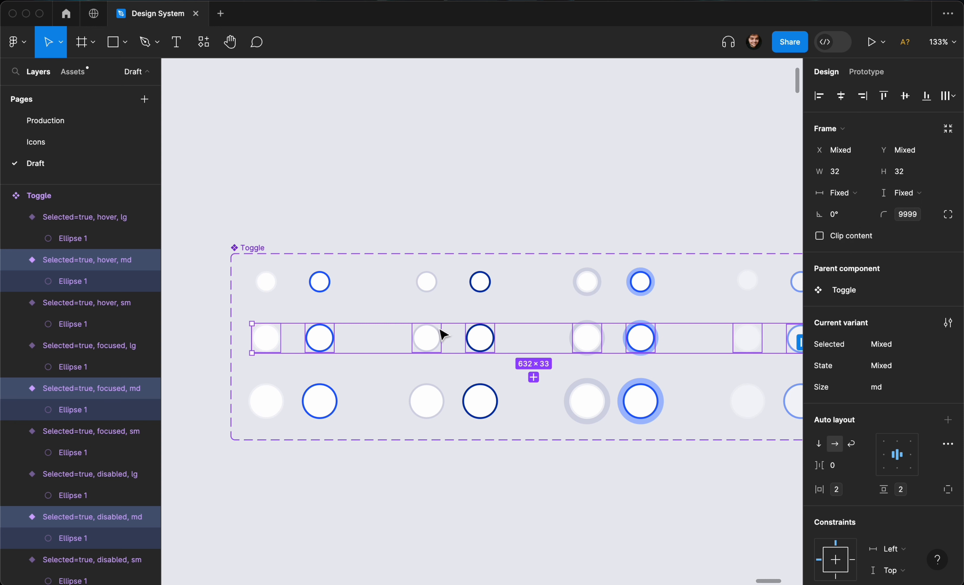
pyautogui.press('Return')
pyautogui.click(858, 173)
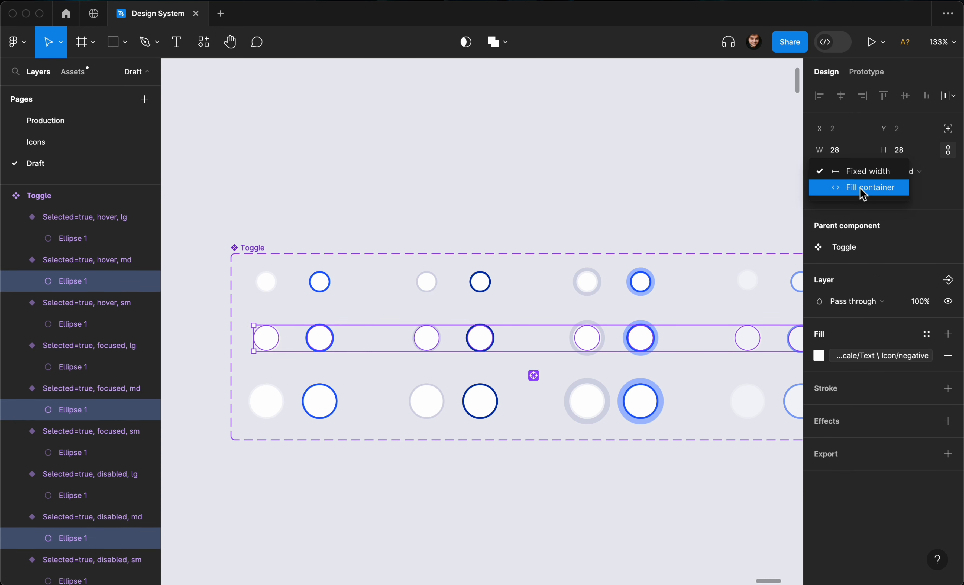
pyautogui.click(860, 187)
pyautogui.click(901, 178)
pyautogui.click(906, 182)
# Set the horizontal padding of the medium and large variants to the xs spacing variable.
pyautogui.scroll(-5, 536, 399)
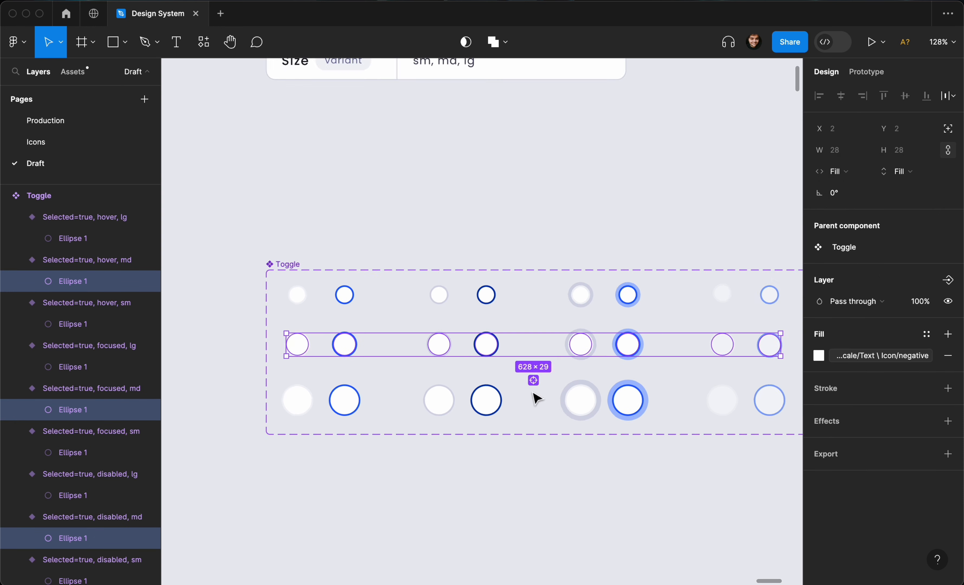
pyautogui.click(445, 461)
pyautogui.moveTo(291, 444); pyautogui.dragTo(695, 351)
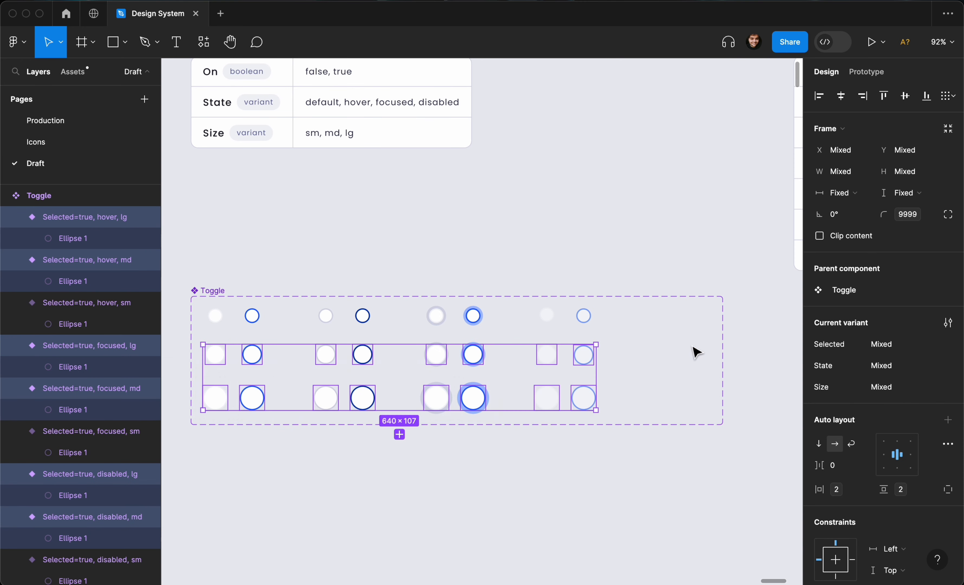
pyautogui.scroll(3, 694, 351)
pyautogui.click(864, 492)
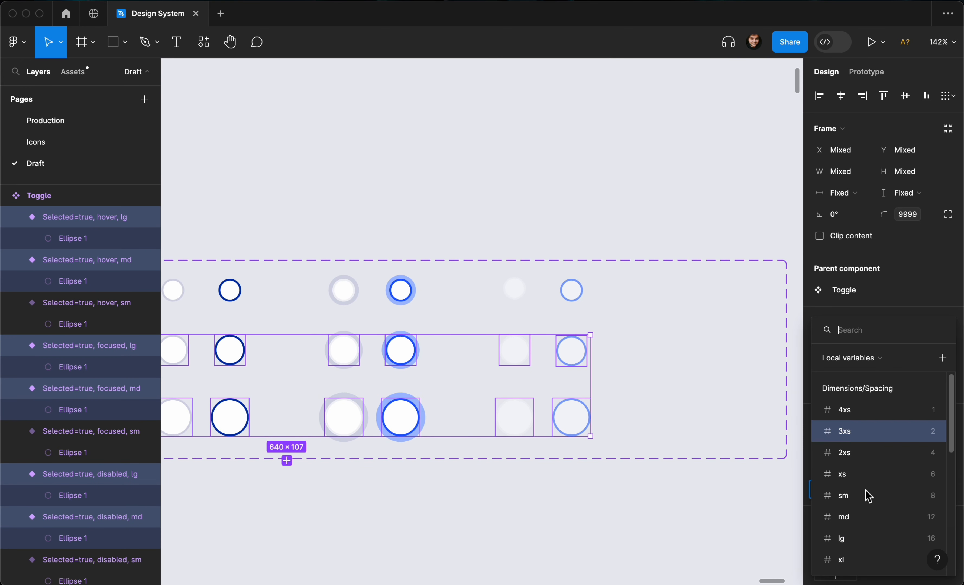
pyautogui.click(884, 470)
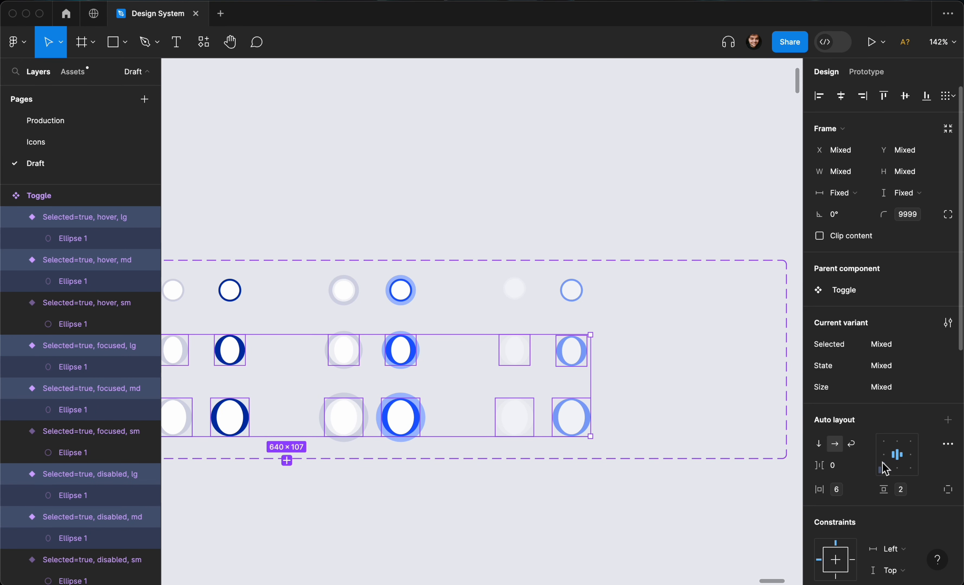
# Undo the horizontal padding change on the medium and large variants.
pyautogui.click(566, 521)
pyautogui.scroll(-5, 566, 521)
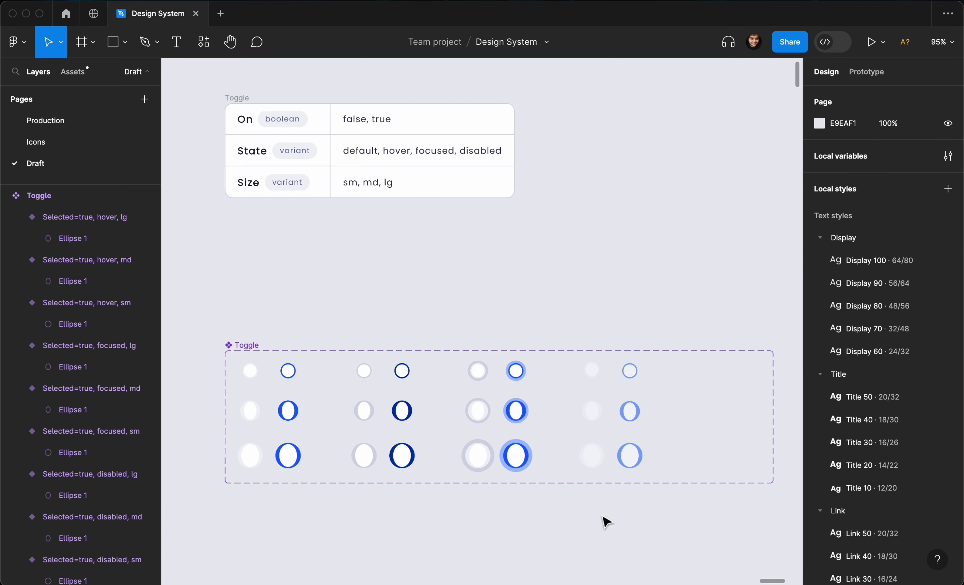
pyautogui.moveTo(444, 465); pyautogui.dragTo(306, 442)
pyautogui.press('super+z')
pyautogui.press('super+z')
pyautogui.press('super+z')
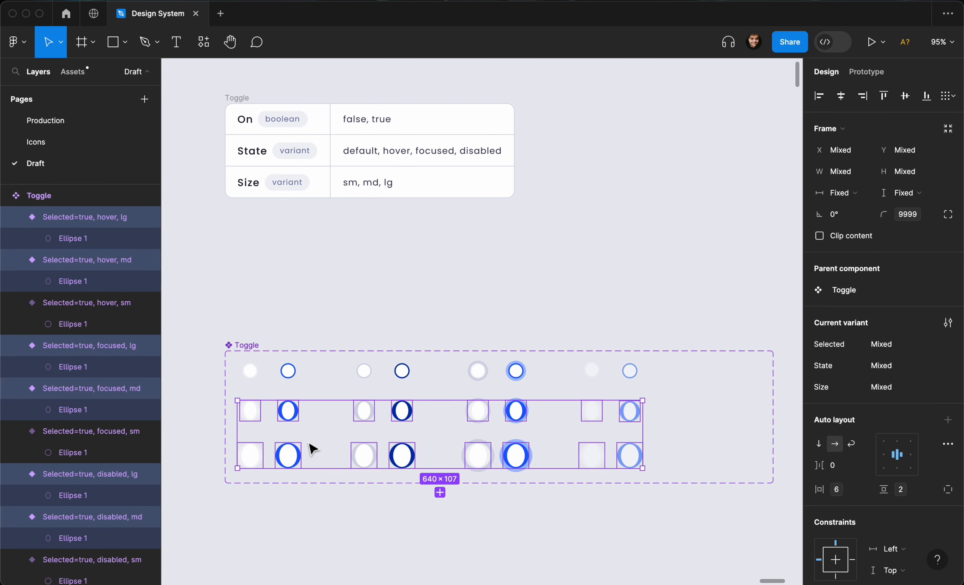
# Set the large variants' horizontal and vertical padding to the xs spacing variable.
pyautogui.moveTo(629, 502); pyautogui.dragTo(241, 446)
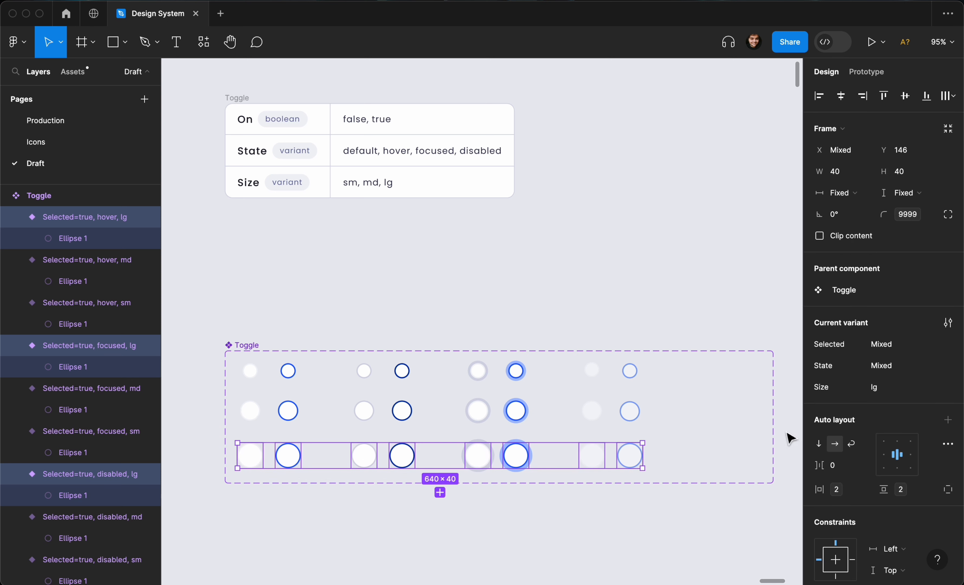
pyautogui.click(866, 490)
pyautogui.click(894, 483)
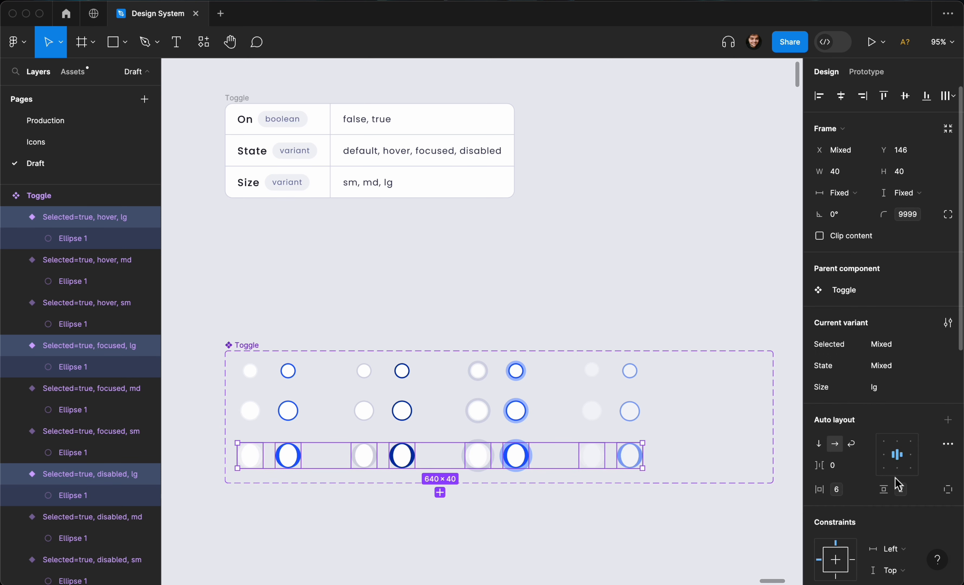
pyautogui.click(930, 489)
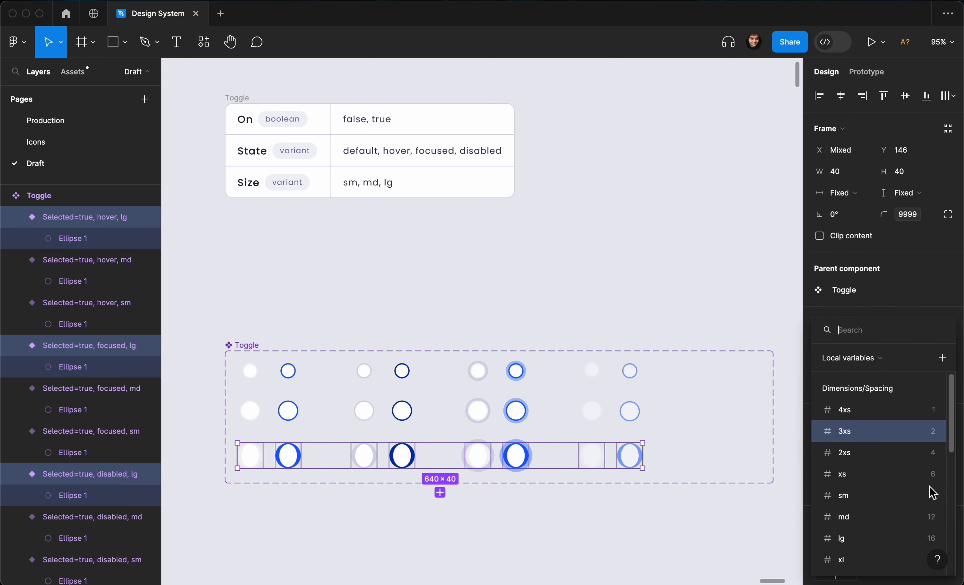
pyautogui.click(912, 474)
# Set the large variants' horizontal and vertical padding to the 2xs spacing variable.
pyautogui.scroll(5, 607, 438)
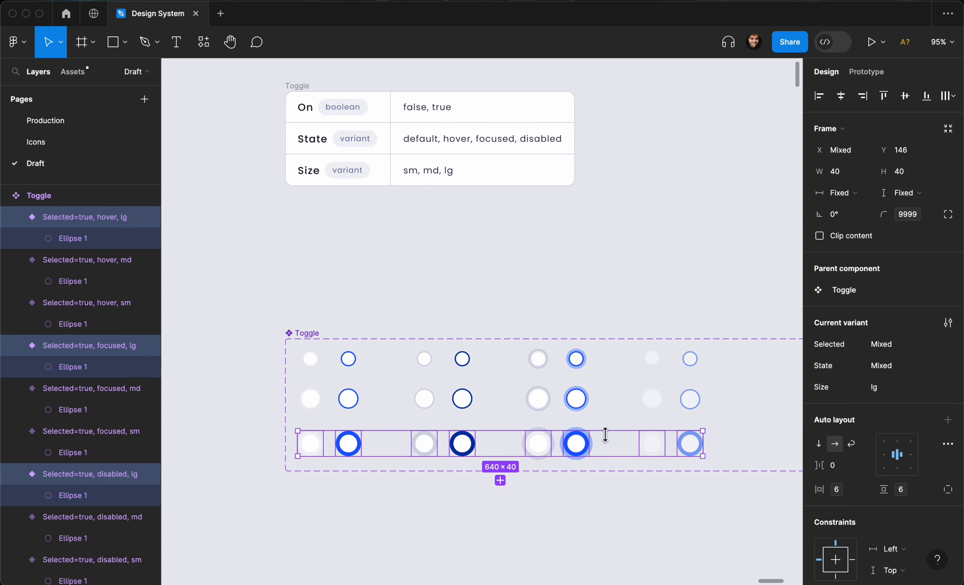
pyautogui.scroll(3, 605, 435)
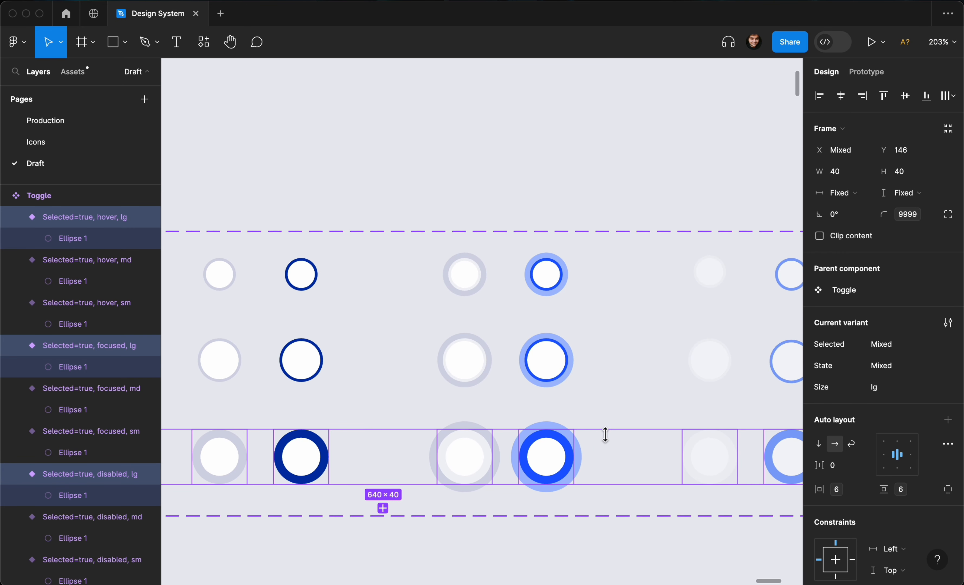
pyautogui.scroll(-1, 605, 434)
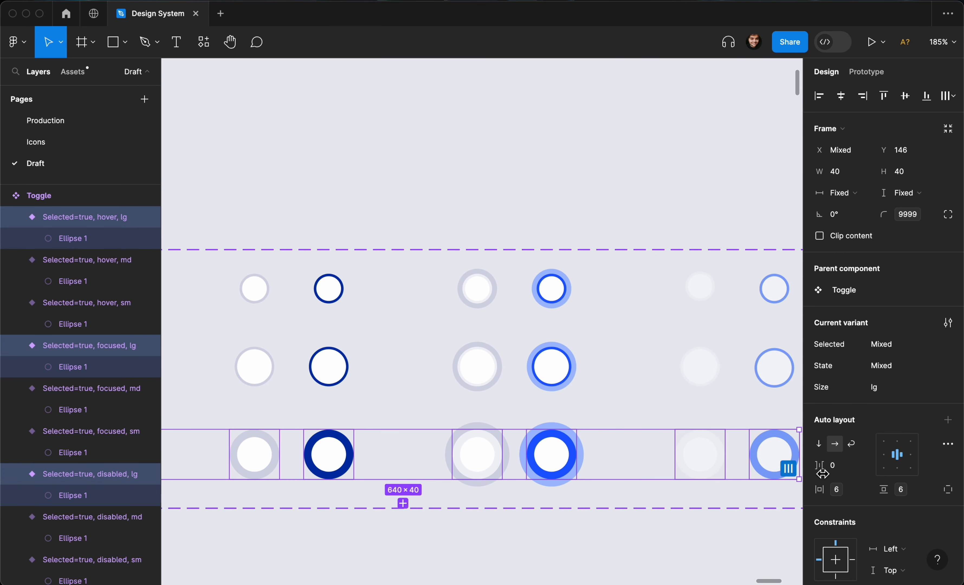
pyautogui.click(864, 491)
pyautogui.click(910, 466)
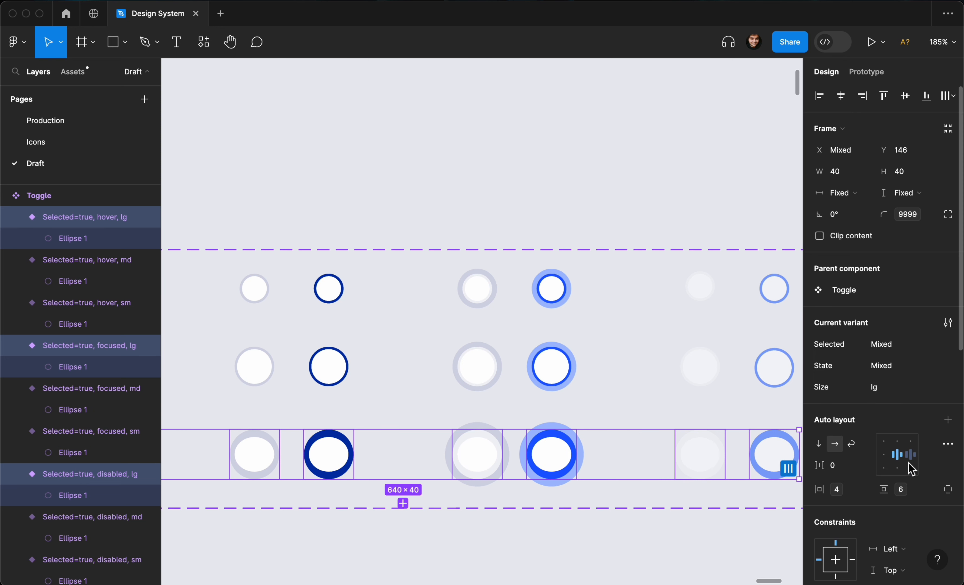
pyautogui.click(931, 495)
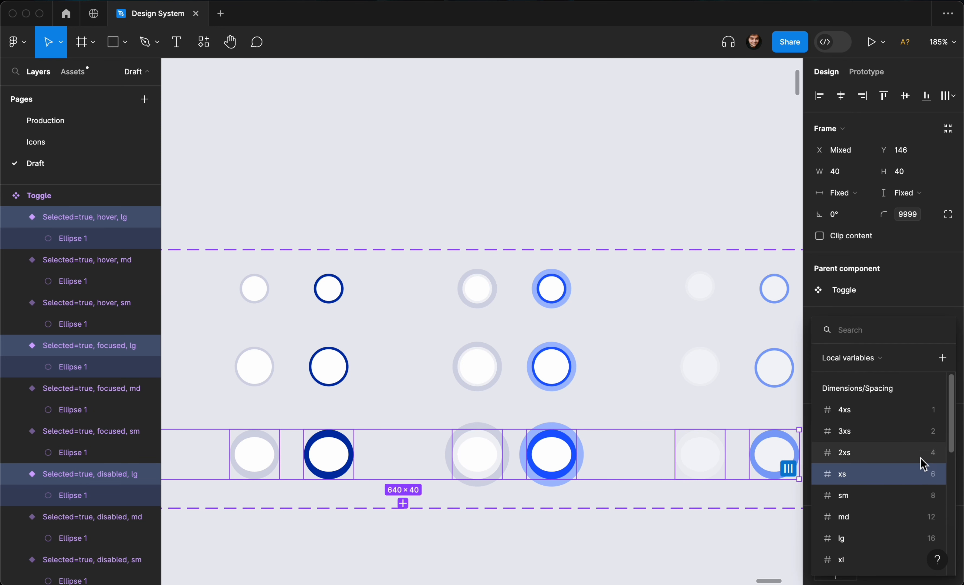
pyautogui.click(925, 462)
# Select the medium variants and set their horizontal and vertical padding to the 2xs spacing variable.
pyautogui.scroll(-5, 597, 400)
pyautogui.moveTo(209, 368); pyautogui.dragTo(734, 405)
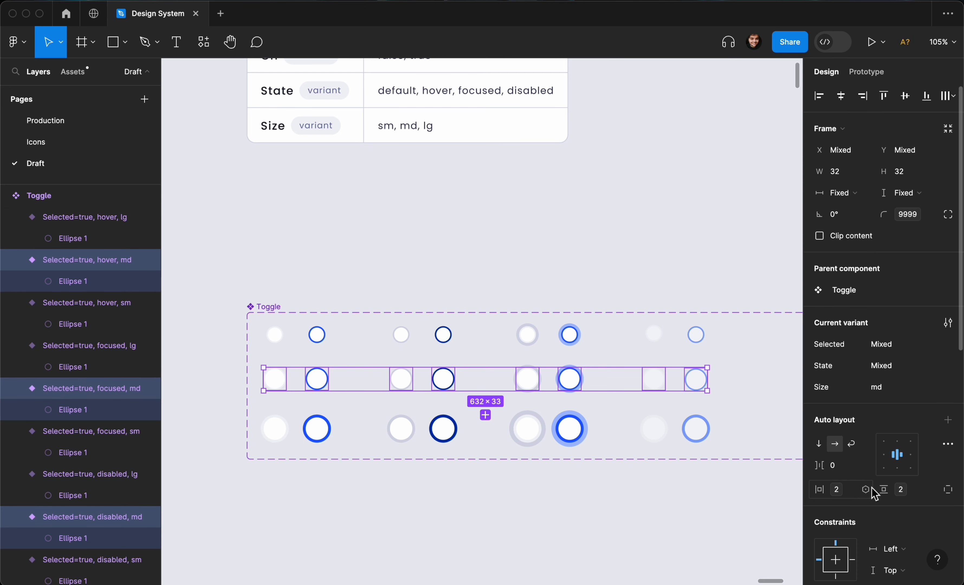
pyautogui.click(866, 489)
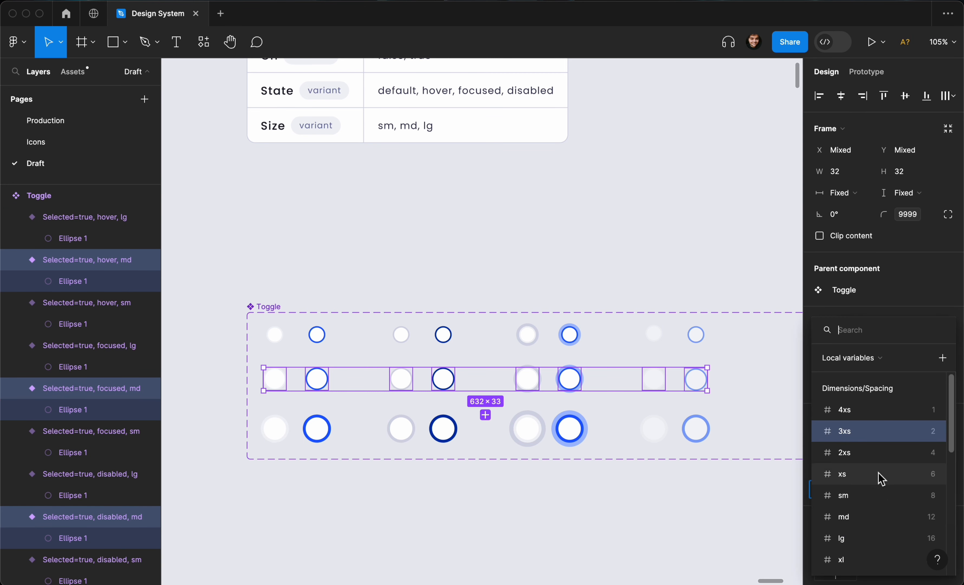
pyautogui.click(894, 457)
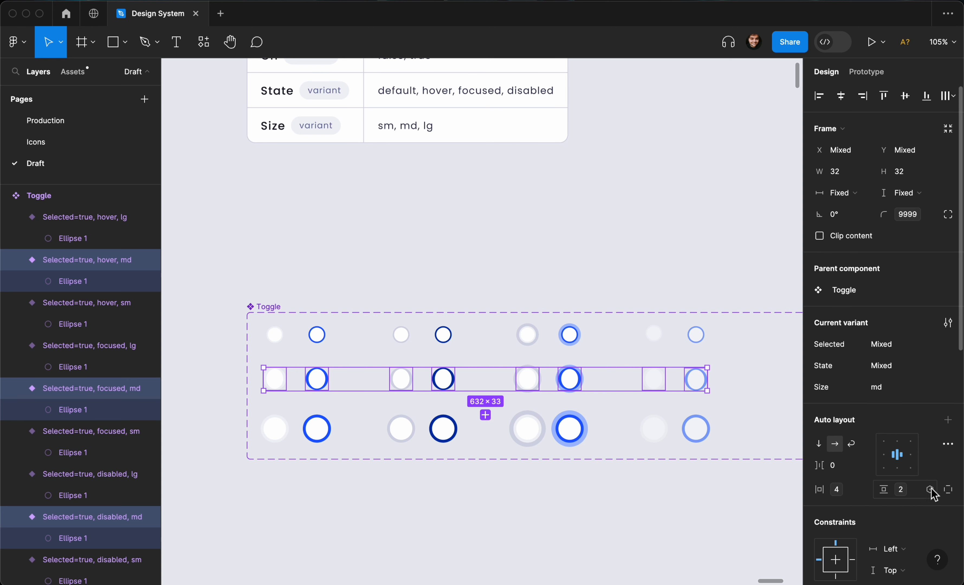
pyautogui.click(930, 490)
pyautogui.click(929, 457)
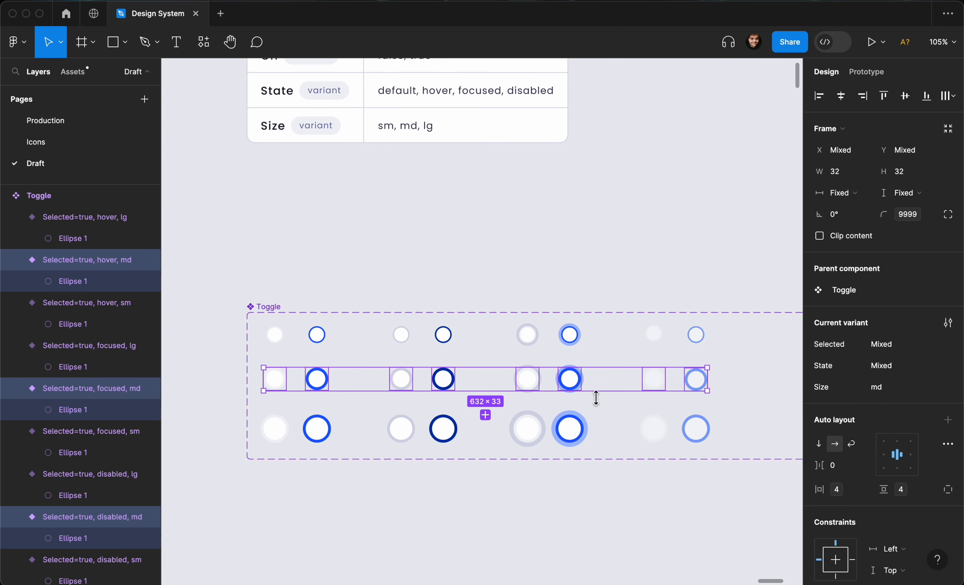
# Select the medium and large variants' inner ellipses and set their width and height sizing to fixed.
pyautogui.scroll(5, 595, 398)
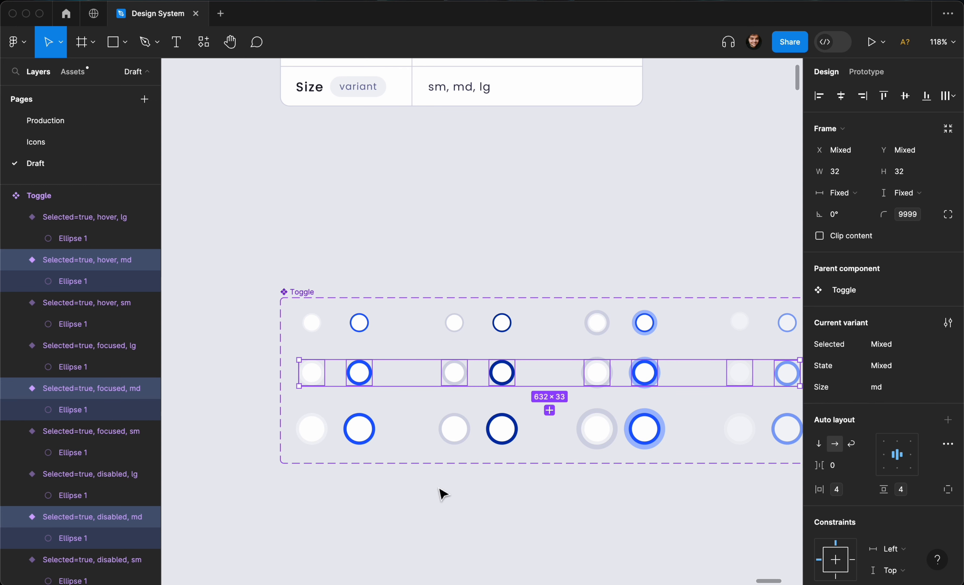
pyautogui.moveTo(290, 509); pyautogui.dragTo(902, 422)
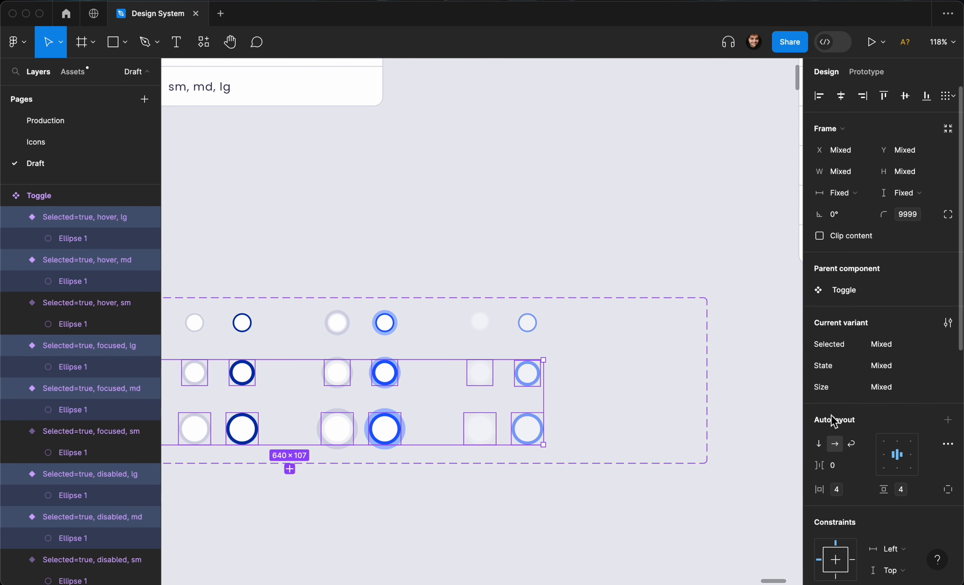
pyautogui.click(855, 171)
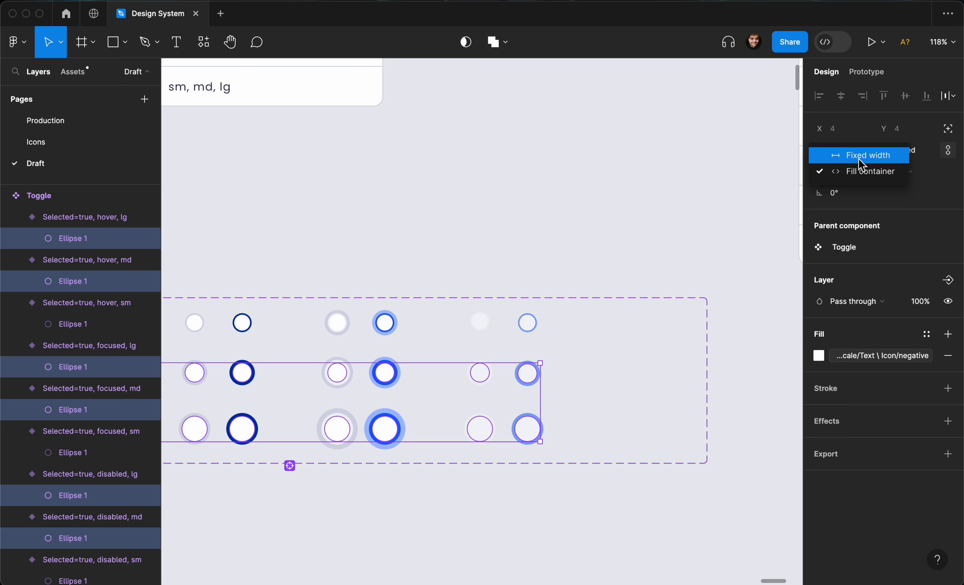
pyautogui.click(858, 159)
pyautogui.click(886, 181)
pyautogui.click(892, 158)
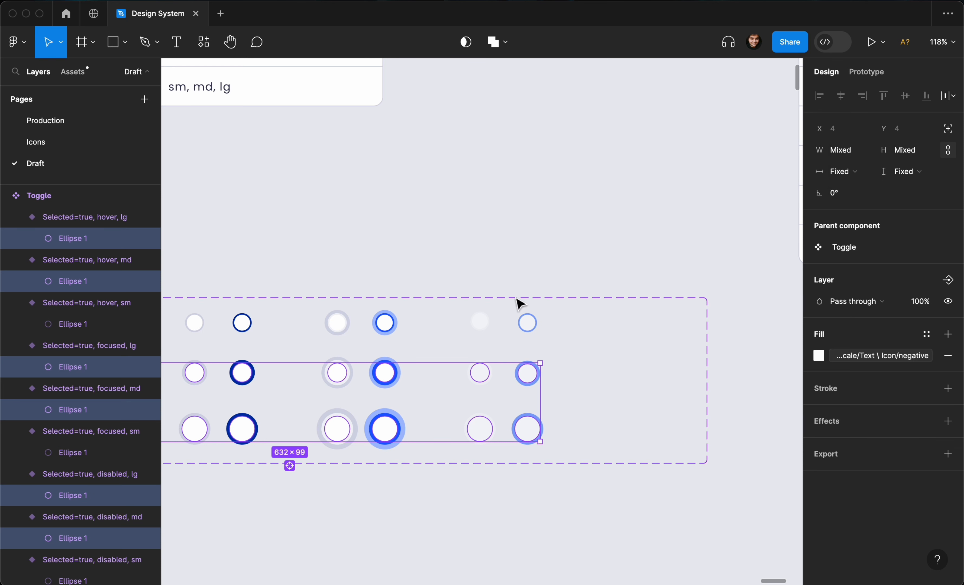
pyautogui.scroll(-5, 294, 319)
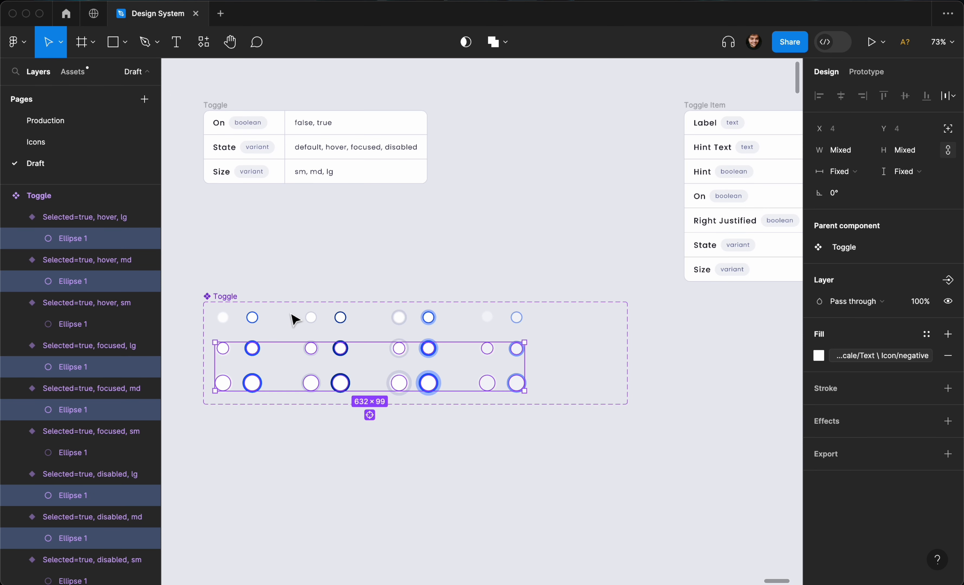
pyautogui.scroll(6, 292, 318)
pyautogui.click(236, 283)
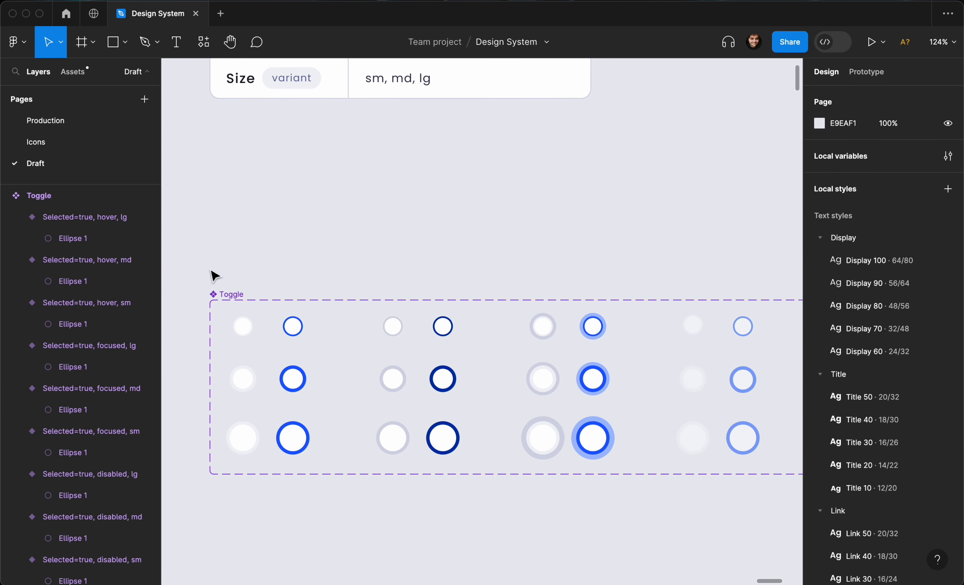
# Select the small variants and set their width to 40.
pyautogui.moveTo(202, 264); pyautogui.dragTo(756, 328)
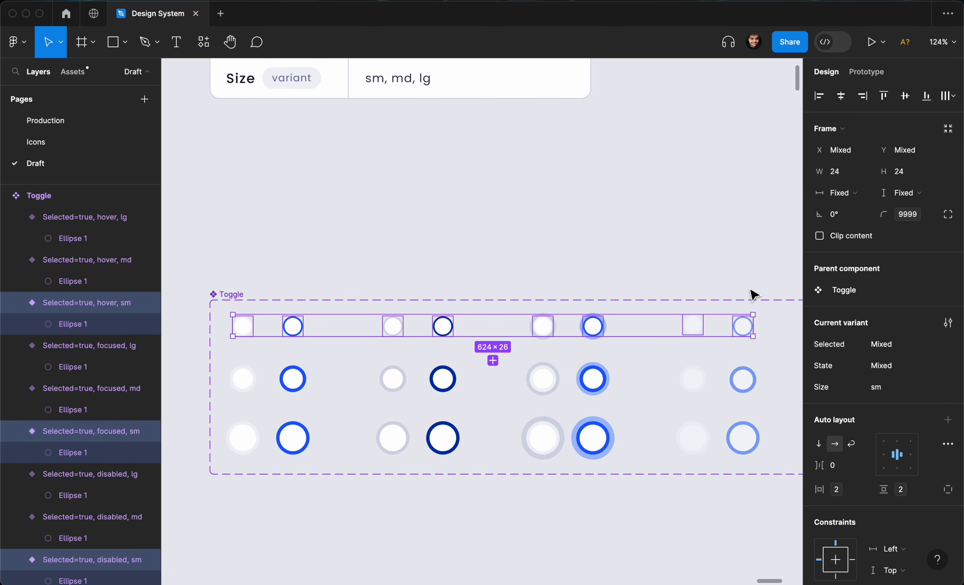
pyautogui.click(857, 178)
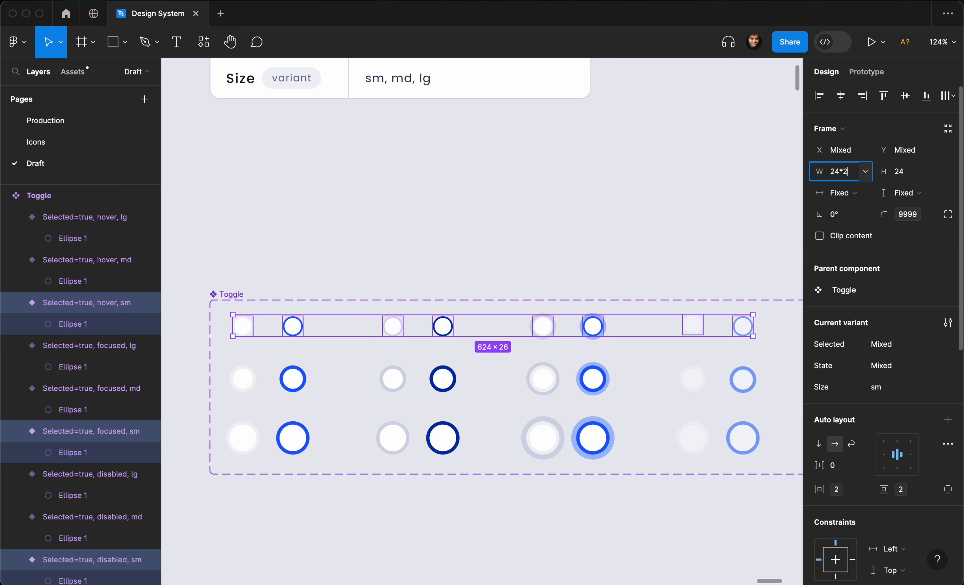
pyautogui.write('*2')
pyautogui.press('Return')
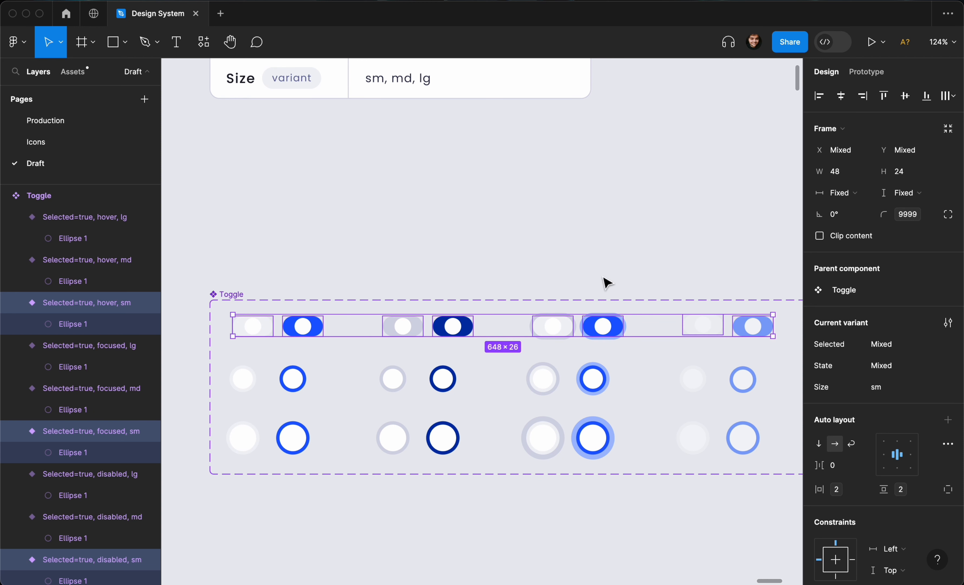
pyautogui.click(838, 173)
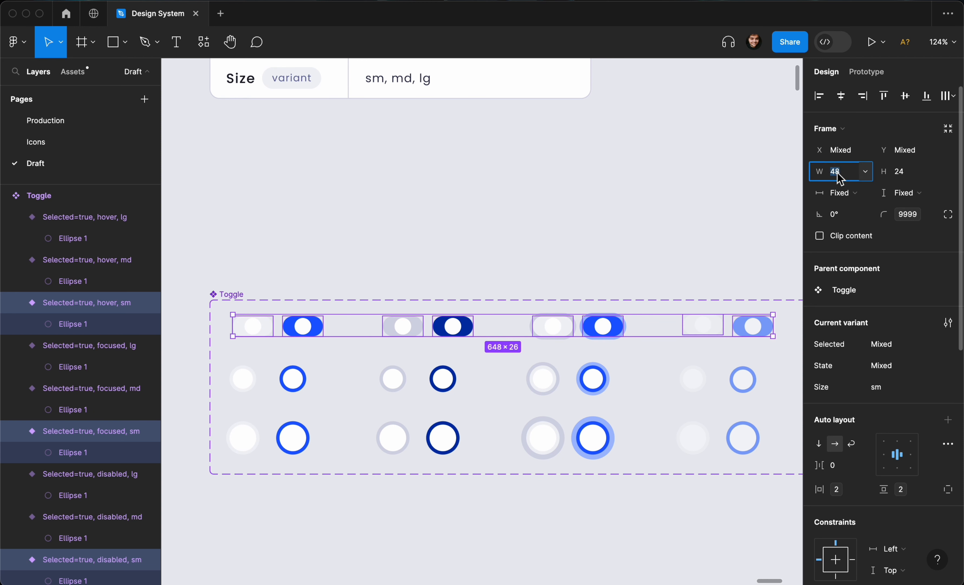
pyautogui.write('40')
pyautogui.press('Return')
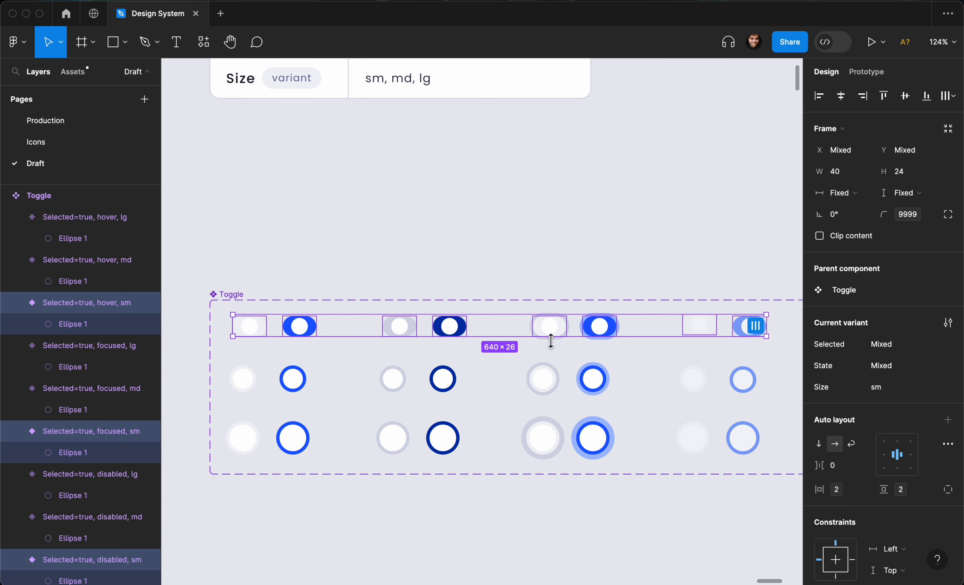
# Select the medium variants and set their opacity to 48%.
pyautogui.moveTo(182, 358); pyautogui.dragTo(779, 410)
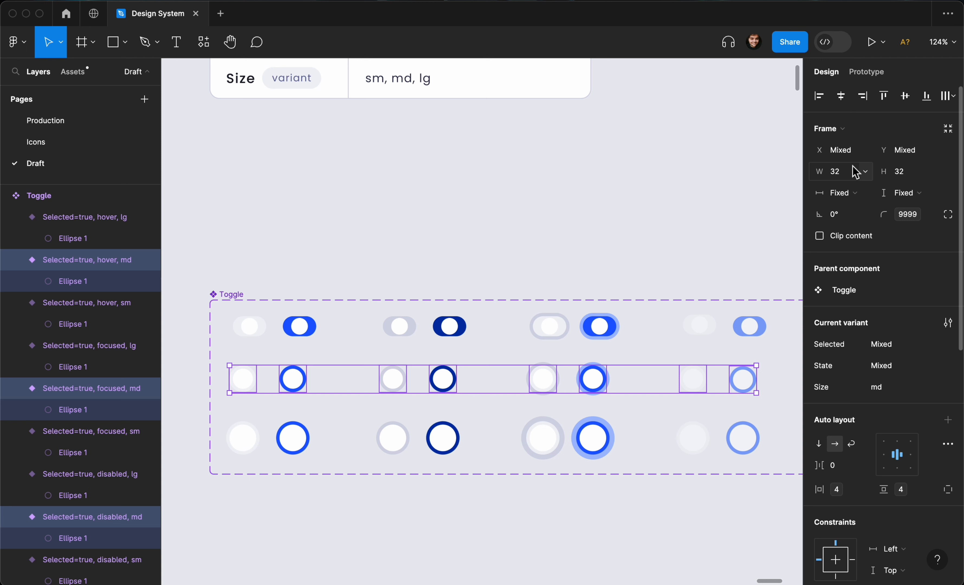
pyautogui.press('4')
pyautogui.press('8')
pyautogui.press('Return')
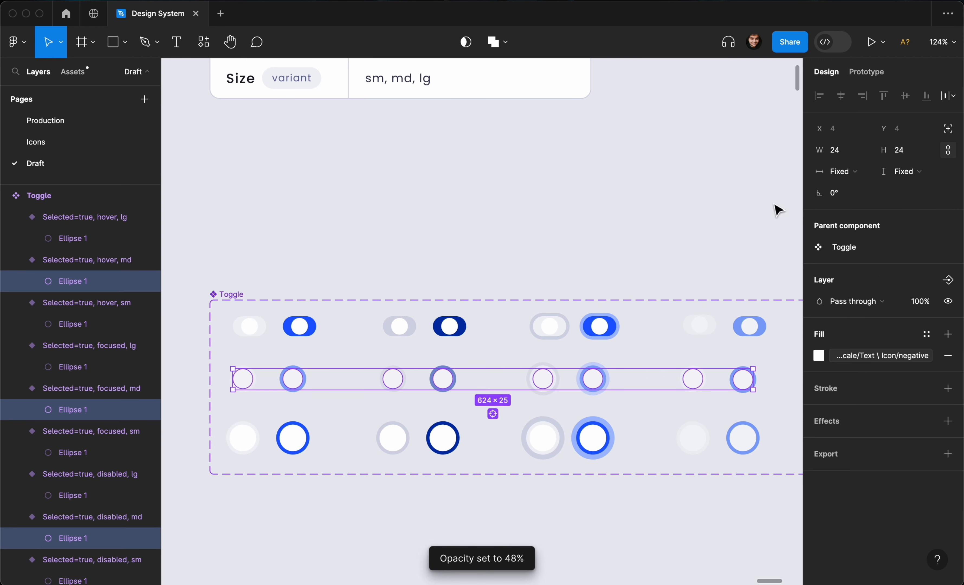
pyautogui.hotkey('shift', 'Return')
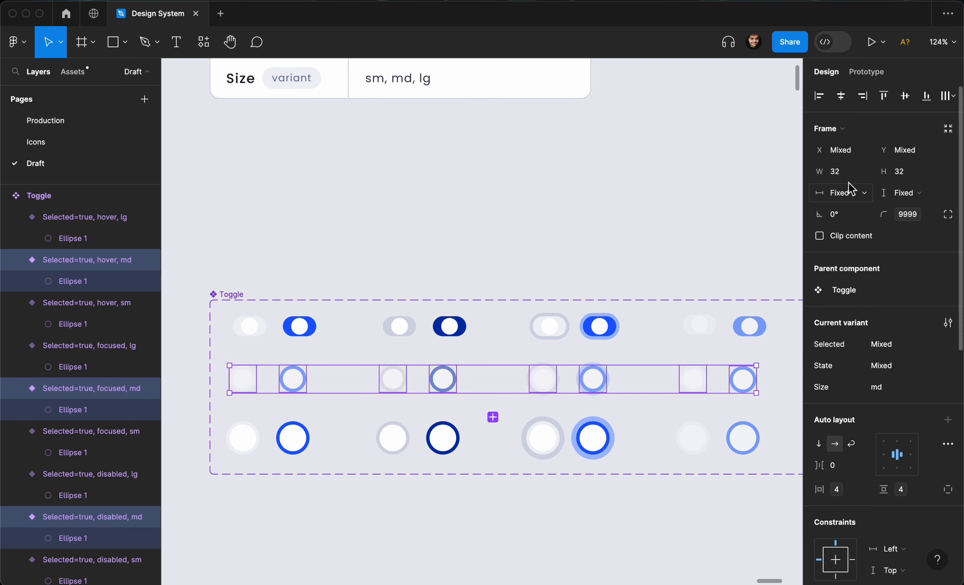
# Set the medium variants' width to 48.
pyautogui.click(851, 178)
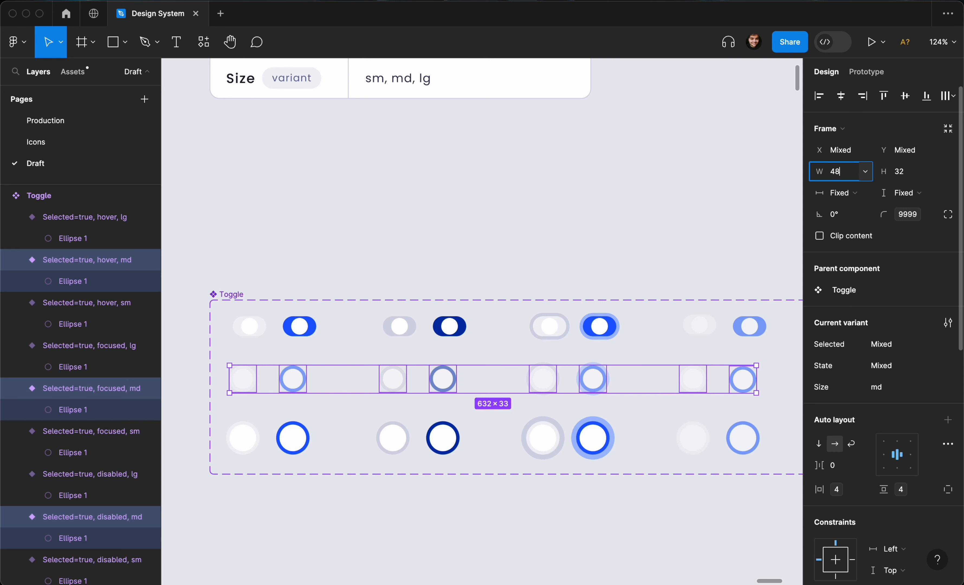
pyautogui.press('Return')
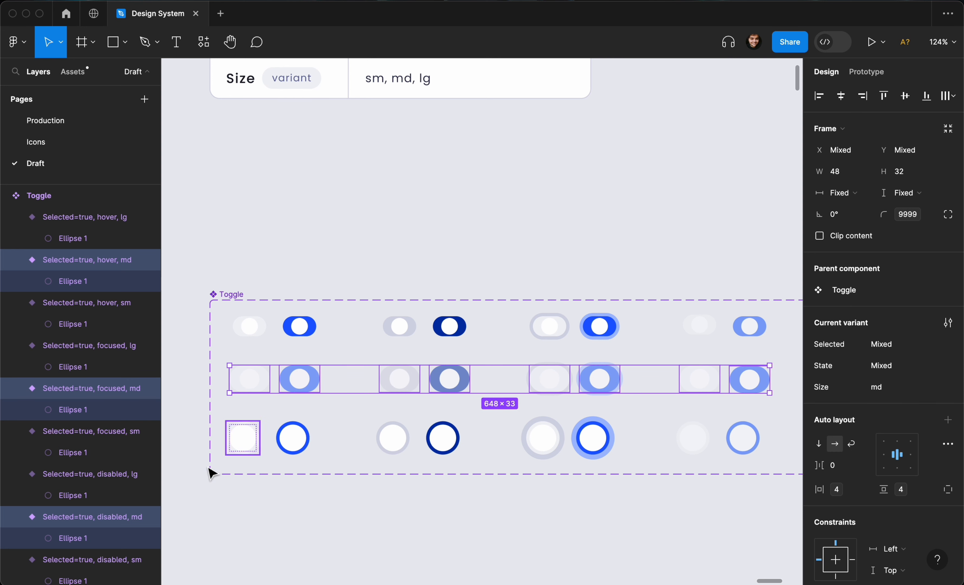
# Select the large variants and set their width to 64.
pyautogui.moveTo(177, 473); pyautogui.dragTo(766, 438)
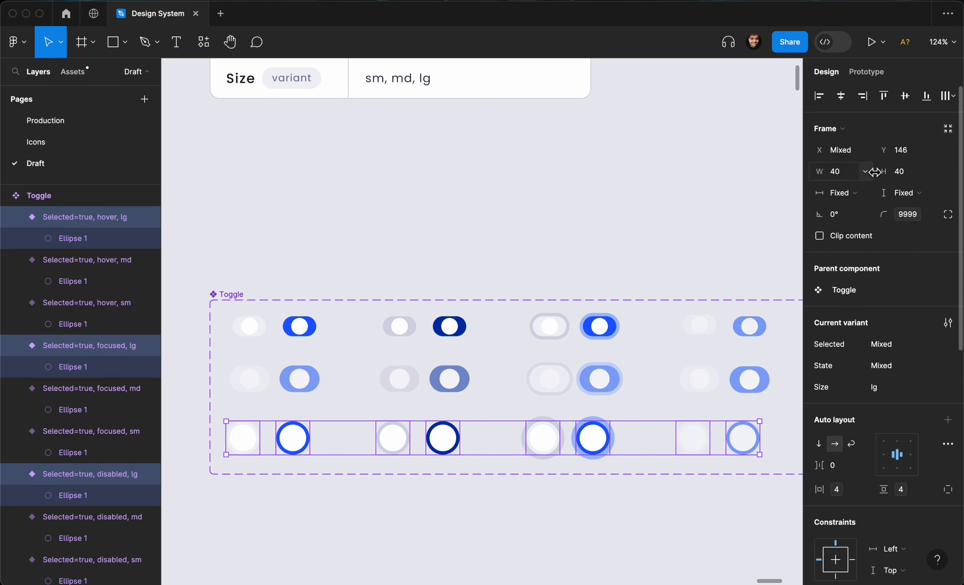
pyautogui.click(851, 173)
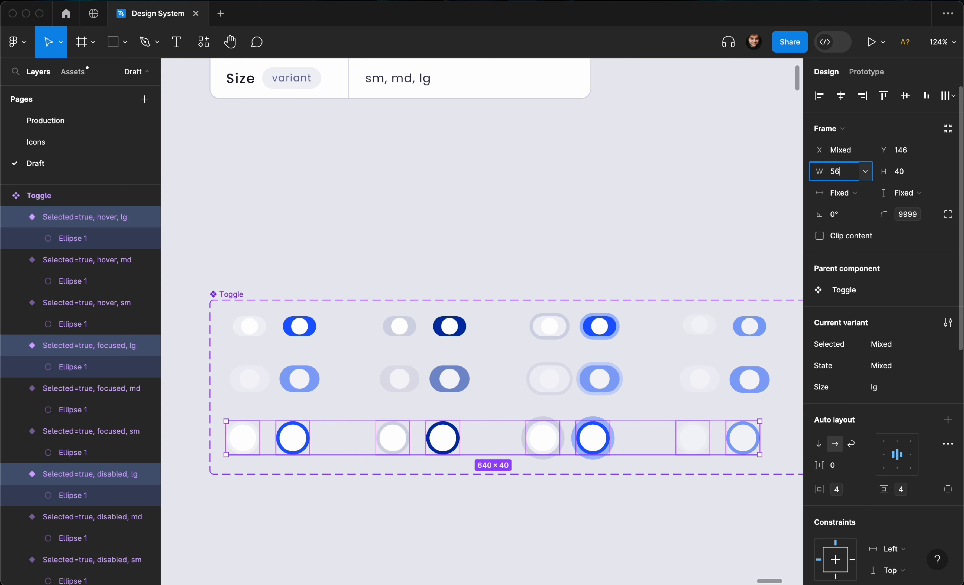
pyautogui.press('Return')
pyautogui.click(851, 173)
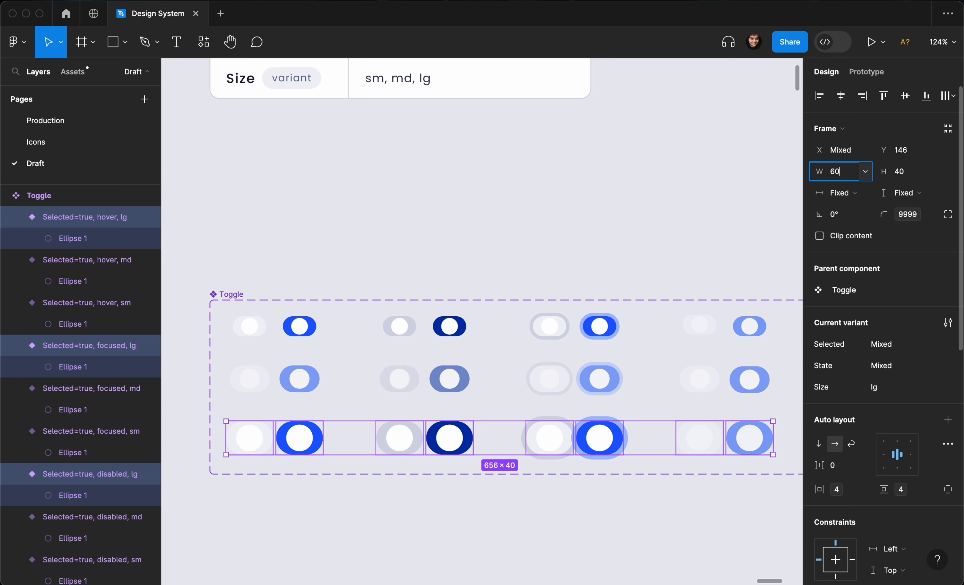
pyautogui.write('60')
pyautogui.press('Return')
pyautogui.click(843, 175)
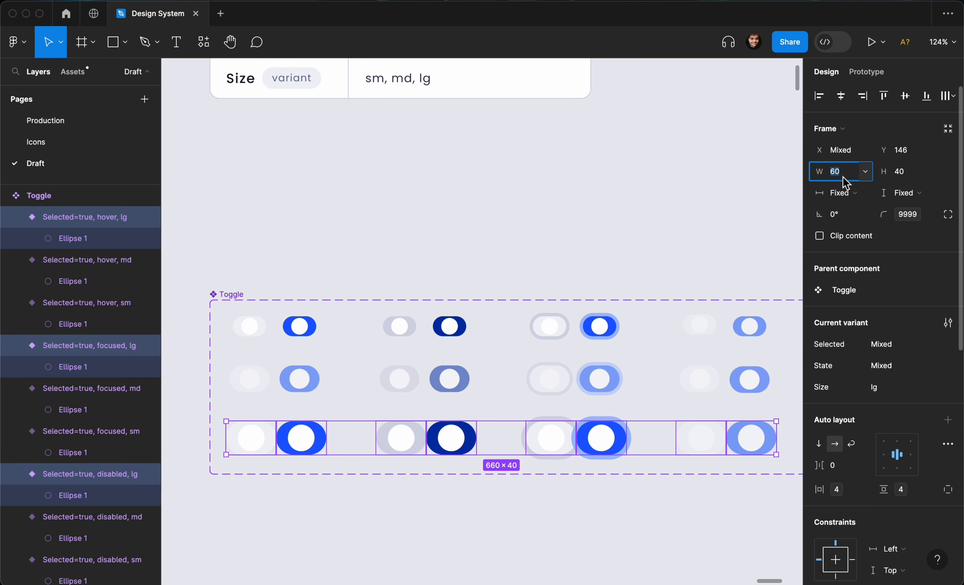
pyautogui.press('Return')
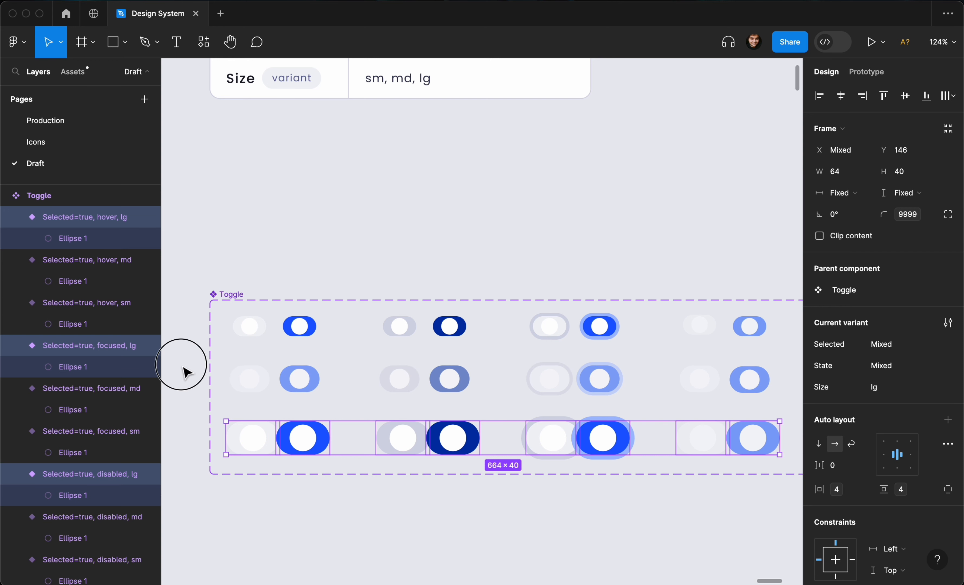
# Set the medium variants' width to 56 and undo that change.
pyautogui.moveTo(183, 372); pyautogui.dragTo(794, 388)
pyautogui.click(855, 179)
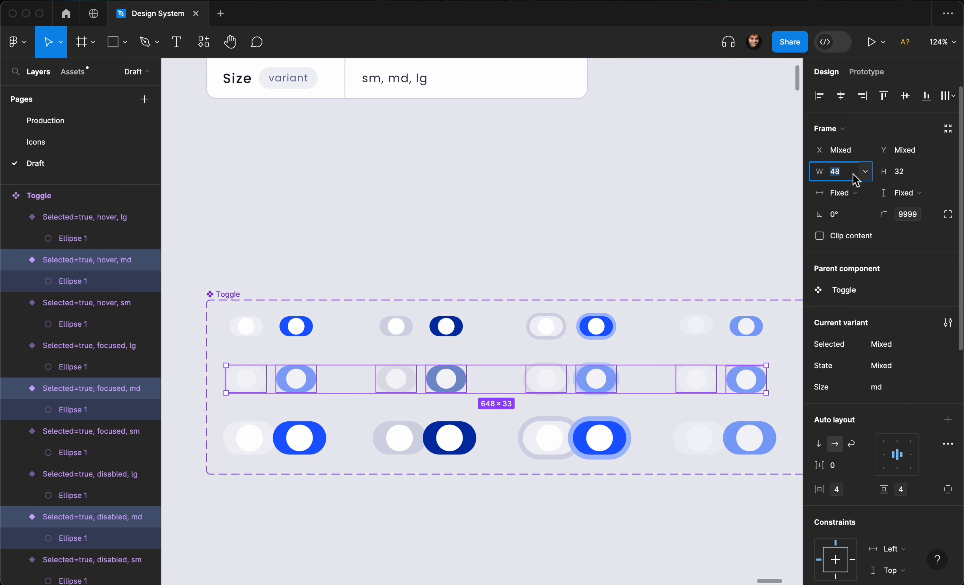
pyautogui.write('56')
pyautogui.press('Return')
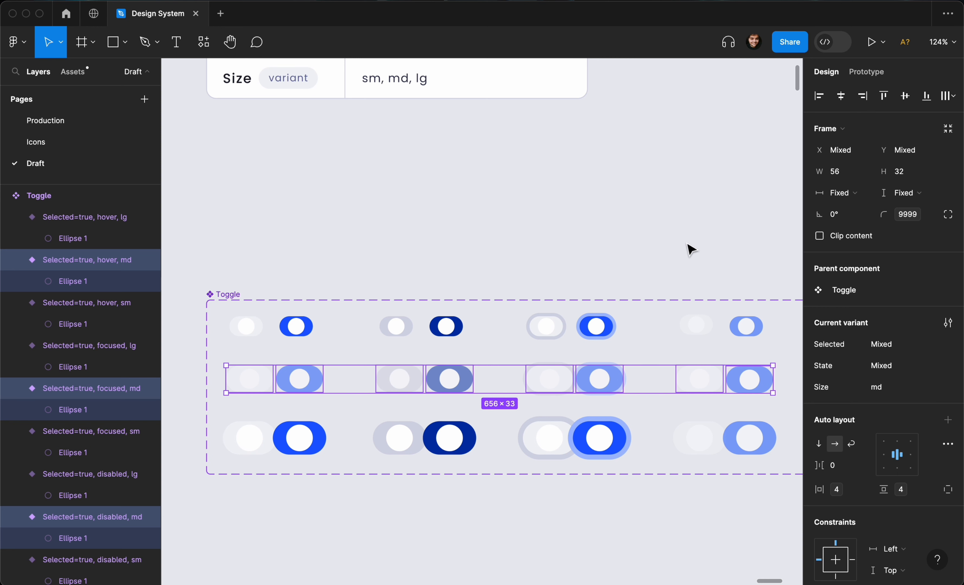
pyautogui.press('super+z')
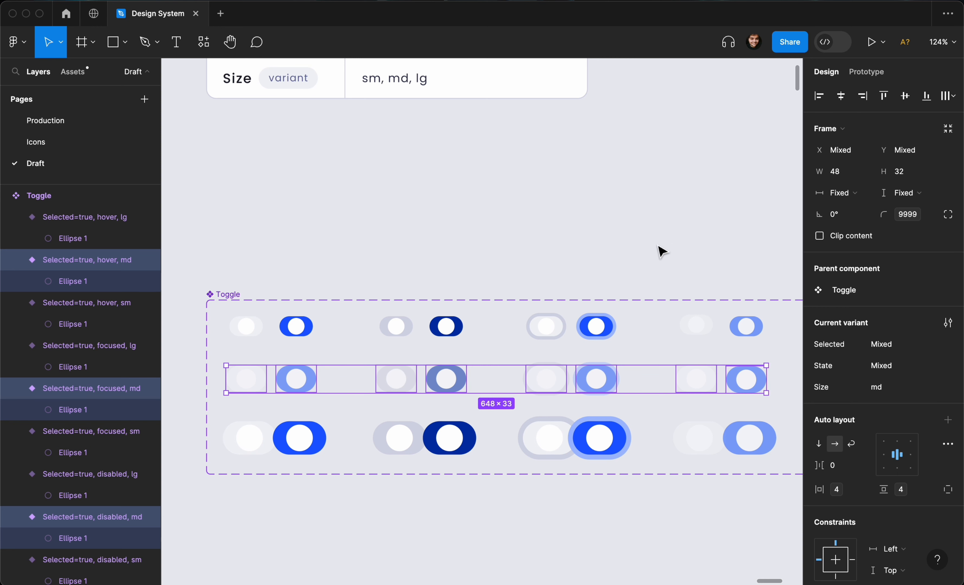
# Examine the disabled state variant columns at the right end of the set.
pyautogui.scroll(-3, 685, 249)
pyautogui.click(665, 249)
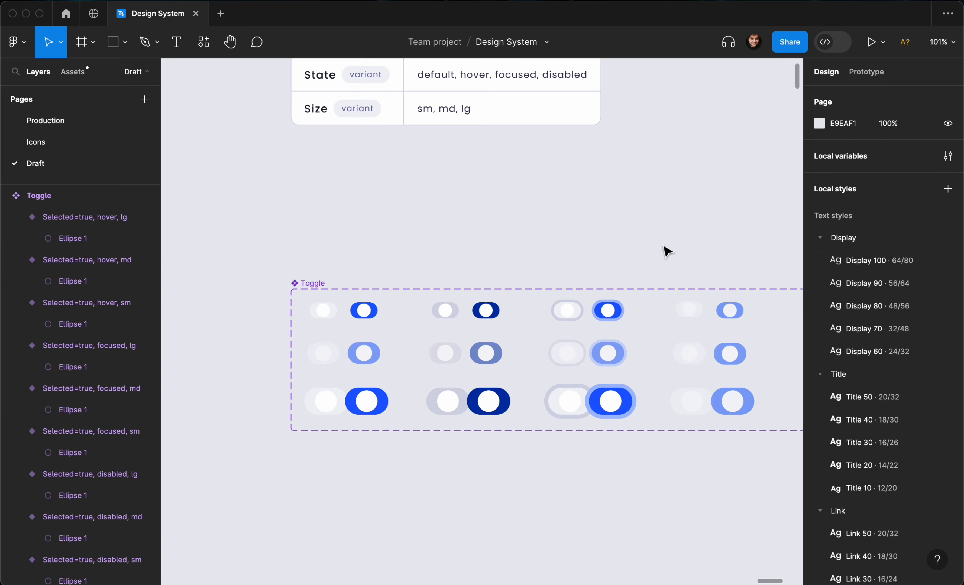
pyautogui.hscroll(5, 631, 253)
pyautogui.moveTo(605, 241); pyautogui.dragTo(513, 455)
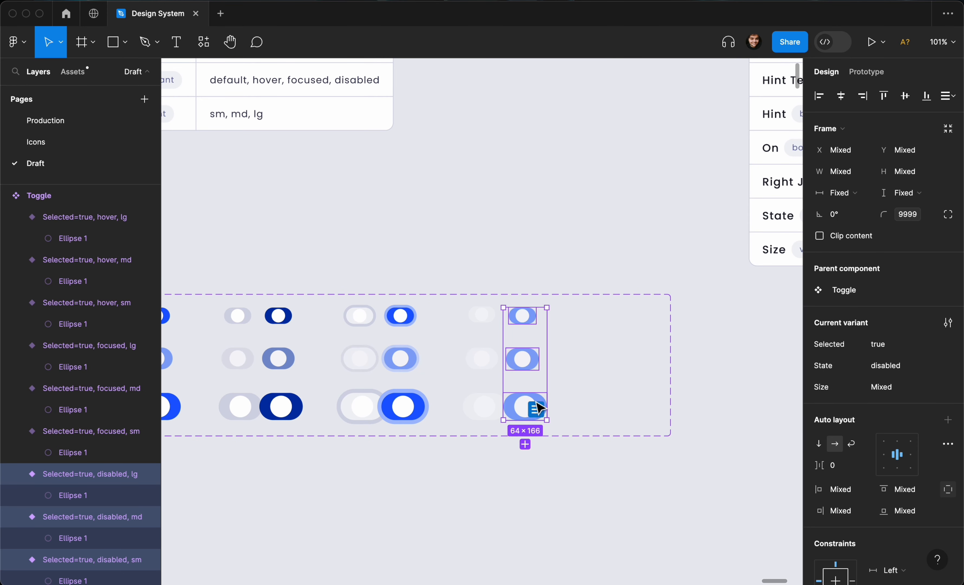
pyautogui.moveTo(536, 404); pyautogui.dragTo(556, 405)
pyautogui.moveTo(463, 251); pyautogui.dragTo(587, 447)
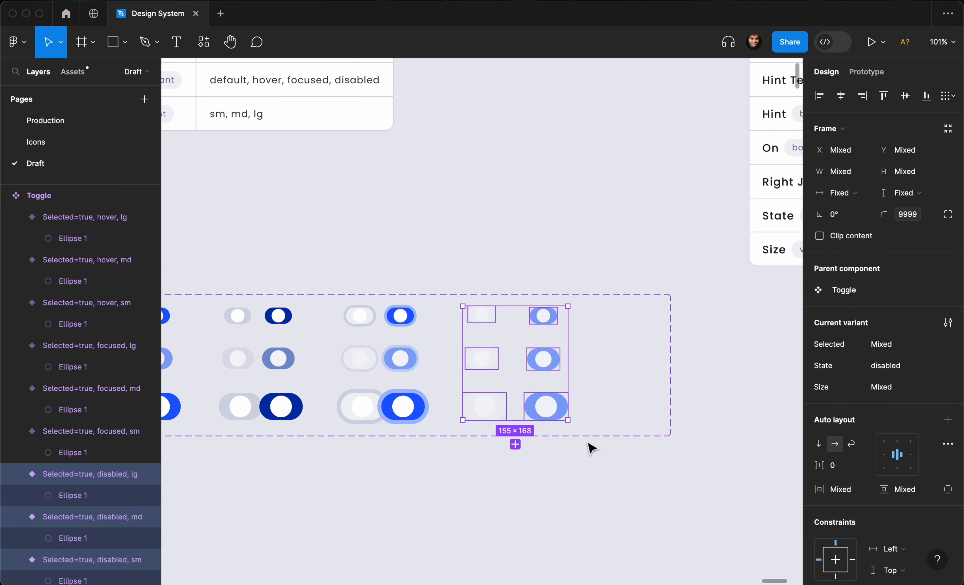
# Examine the small, medium and large variant rows one by one for their sizing and spacing.
pyautogui.scroll(-3, 560, 383)
pyautogui.click(337, 328)
pyautogui.moveTo(311, 320); pyautogui.dragTo(708, 341)
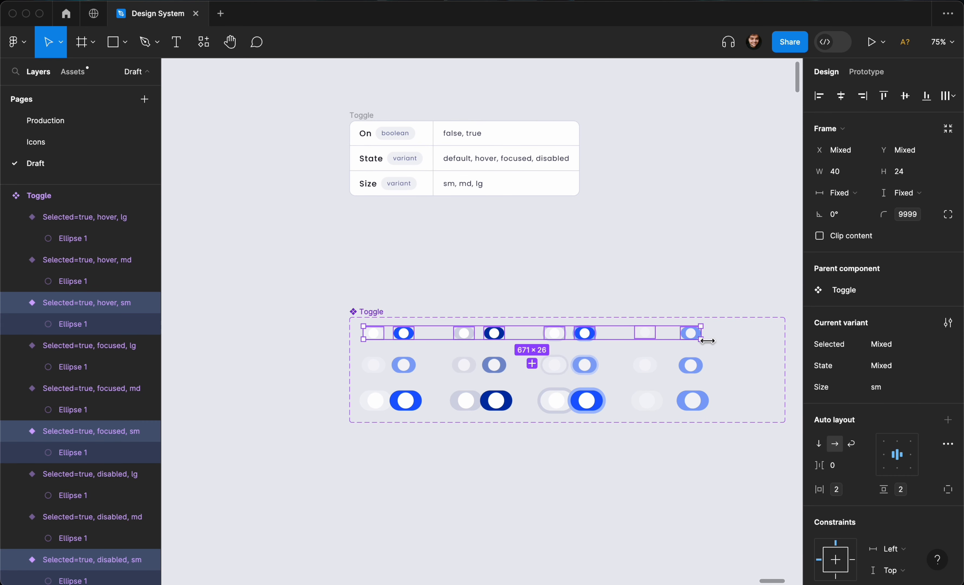
pyautogui.hotkey('ctrl', 'alt', 't')
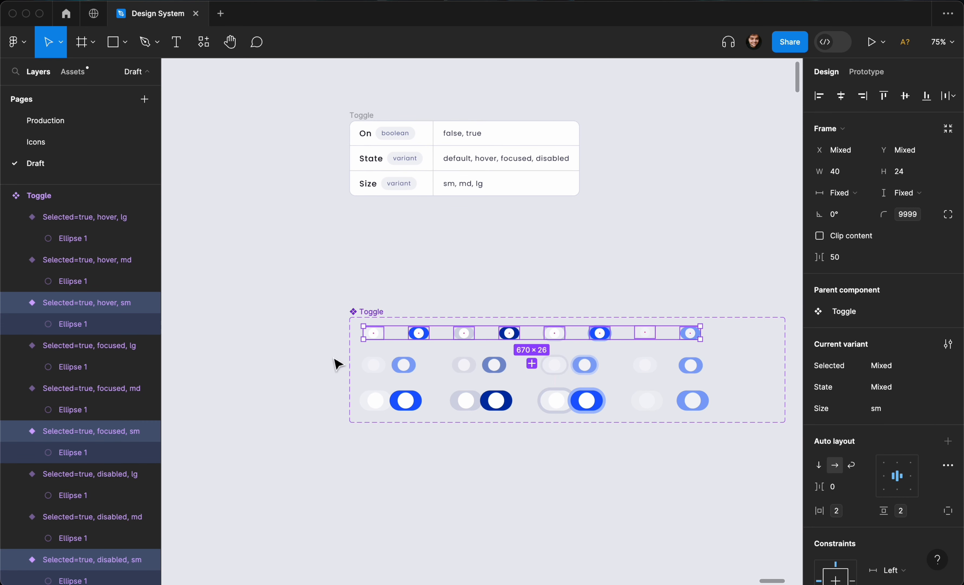
pyautogui.moveTo(324, 356); pyautogui.dragTo(720, 392)
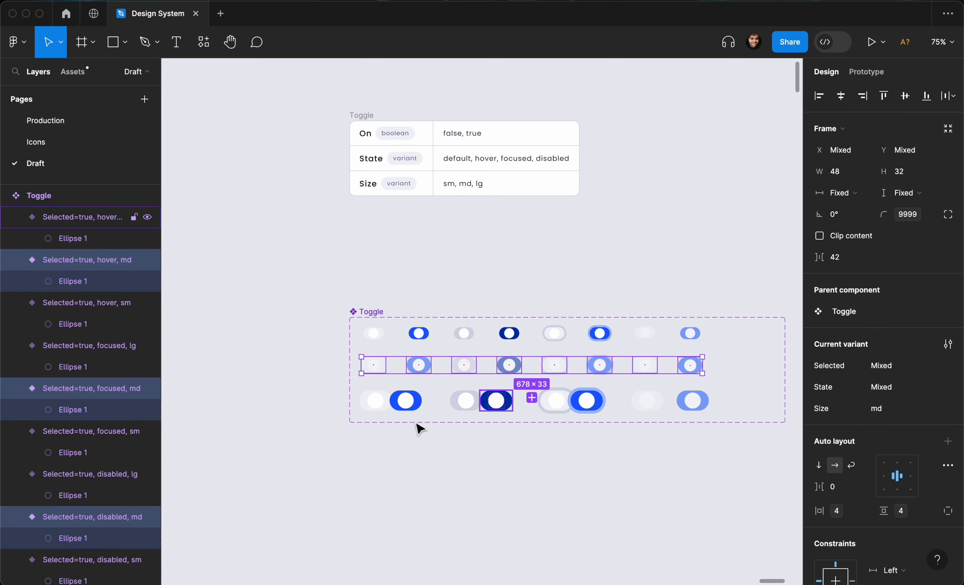
pyautogui.moveTo(301, 392); pyautogui.dragTo(727, 424)
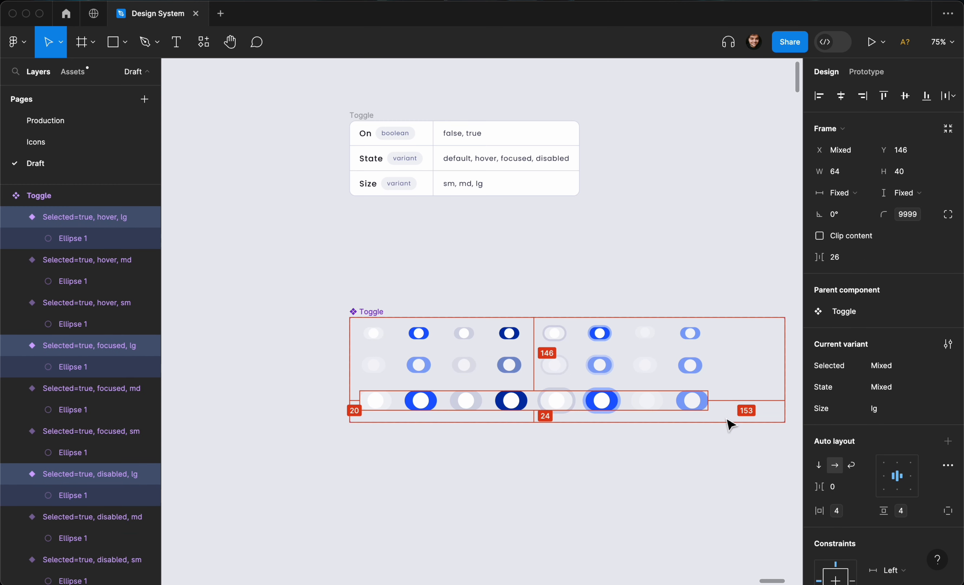
# Select all Selected=true variants and set their auto layout alignment to right-center so the knob sits on the right.
pyautogui.scroll(5, 727, 424)
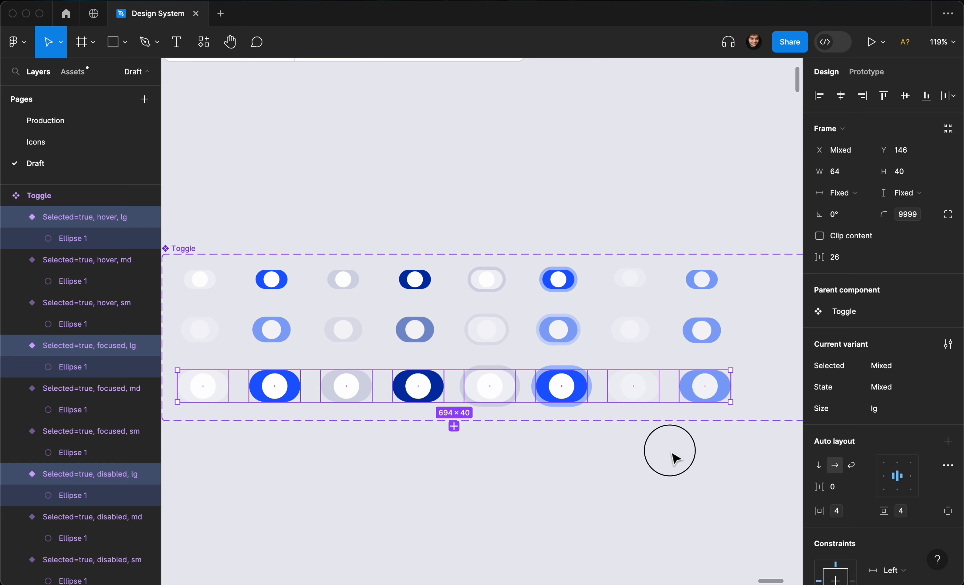
pyautogui.click(673, 458)
pyautogui.moveTo(707, 456); pyautogui.dragTo(706, 224)
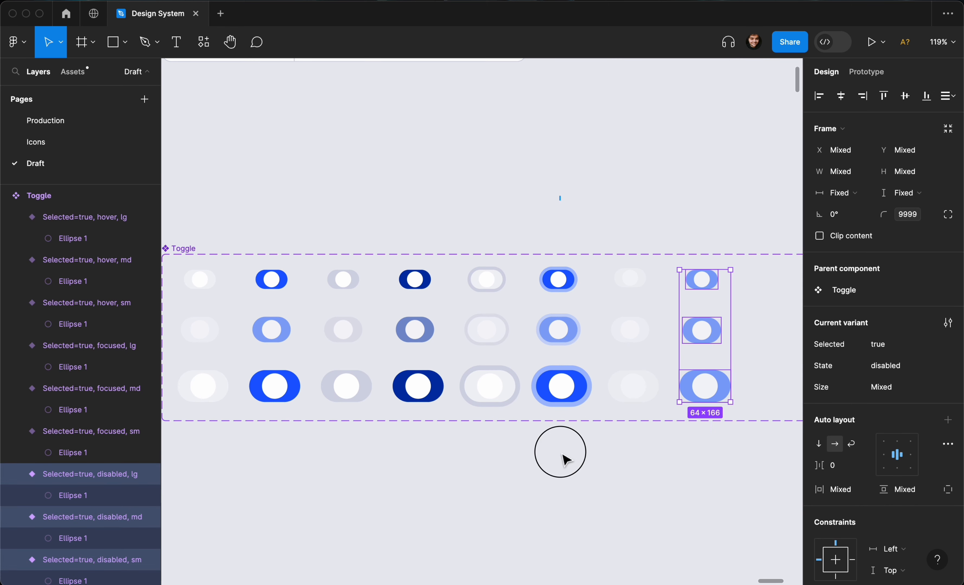
pyautogui.keyDown('shift'); pyautogui.moveTo(562, 455); pyautogui.dragTo(560, 198); pyautogui.keyUp('shift')
pyautogui.keyDown('shift'); pyautogui.moveTo(422, 219); pyautogui.dragTo(421, 445); pyautogui.keyUp('shift')
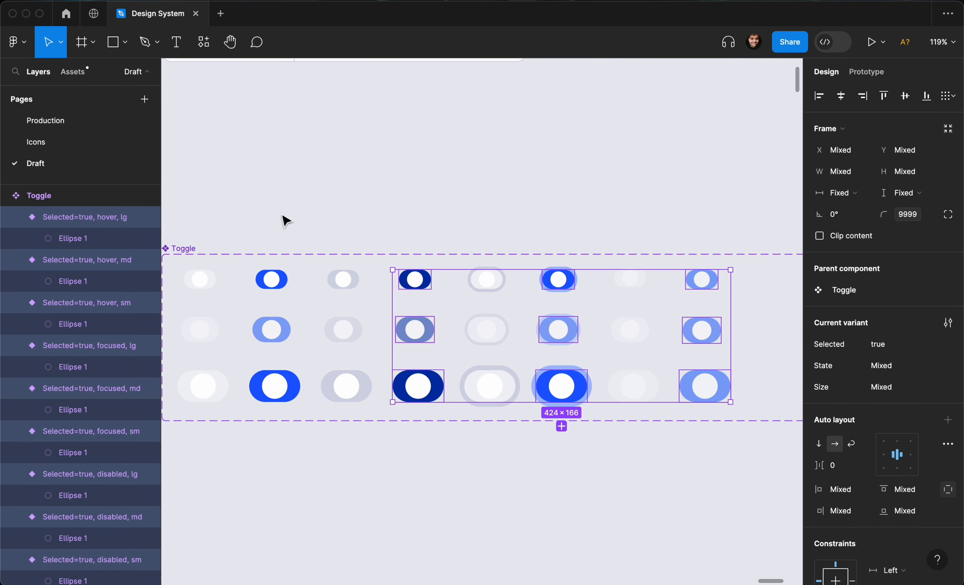
pyautogui.keyDown('shift'); pyautogui.moveTo(281, 214); pyautogui.dragTo(262, 456); pyautogui.keyUp('shift')
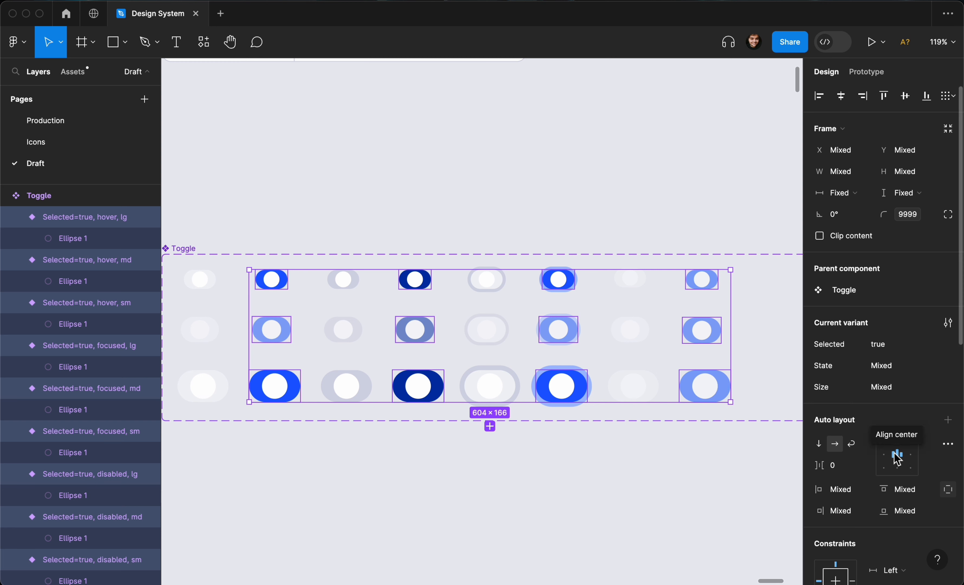
pyautogui.click(912, 464)
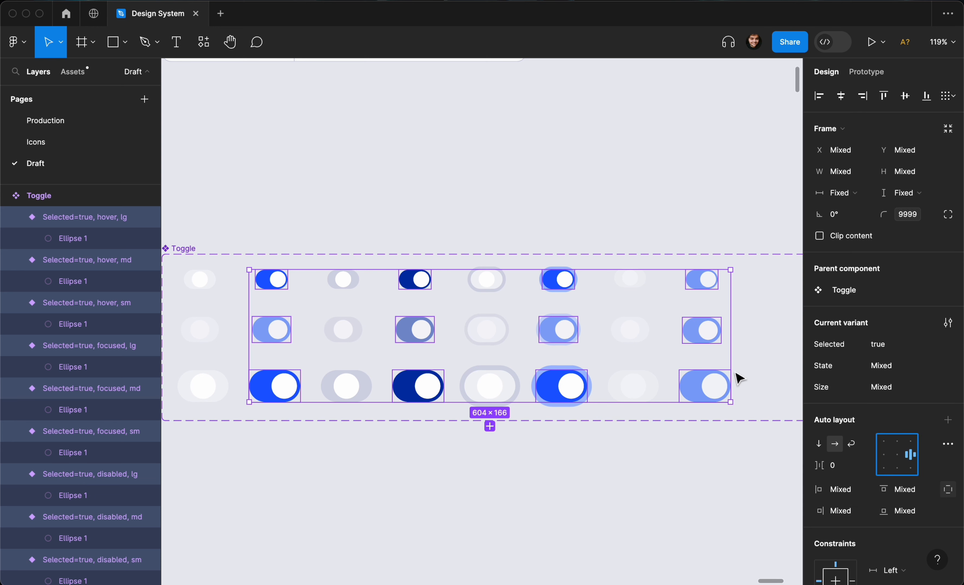
# Select all Selected=false variants and set their auto layout alignment to left-center.
pyautogui.scroll(-3, 738, 376)
pyautogui.click(642, 269)
pyautogui.moveTo(643, 270); pyautogui.dragTo(625, 426)
pyautogui.moveTo(521, 243); pyautogui.dragTo(518, 442)
pyautogui.moveTo(411, 224); pyautogui.dragTo(409, 454)
pyautogui.moveTo(293, 223); pyautogui.dragTo(291, 490)
pyautogui.click(882, 459)
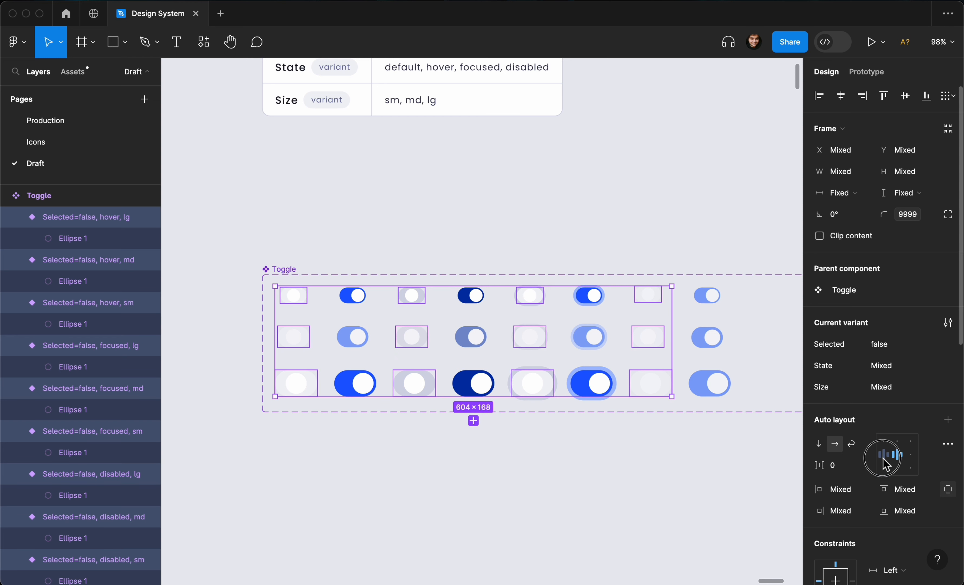
pyautogui.click(883, 455)
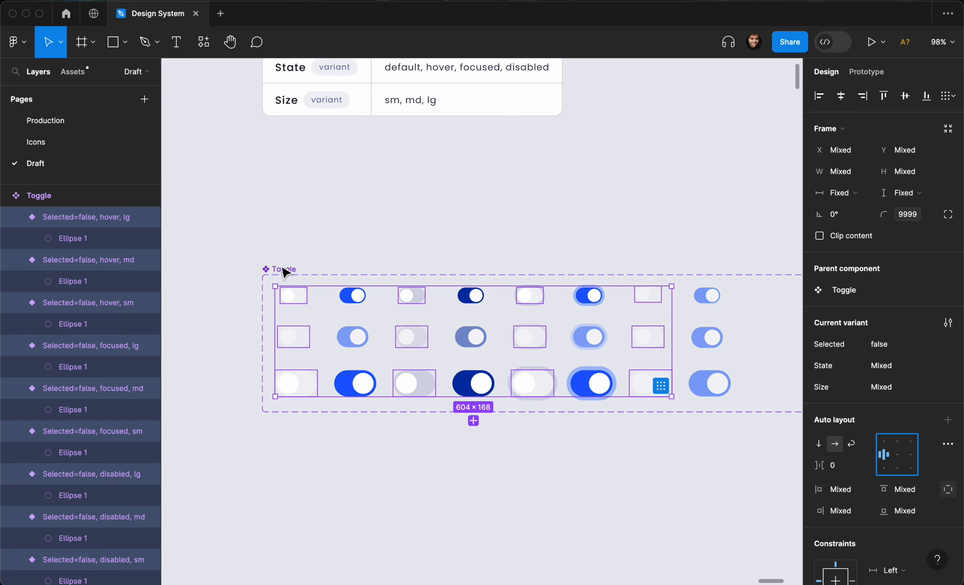
# Select the unselected variant columns and change their track fill to the Surface default-light color.
pyautogui.moveTo(295, 233); pyautogui.dragTo(276, 419)
pyautogui.scroll(5, 297, 392)
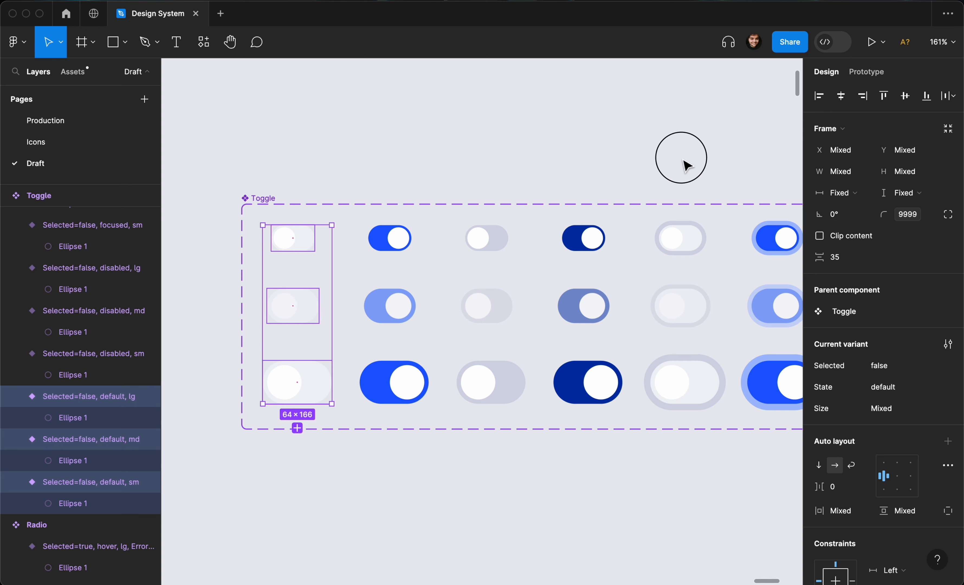
pyautogui.moveTo(684, 160); pyautogui.dragTo(670, 460)
pyautogui.hscroll(5, 671, 461)
pyautogui.moveTo(705, 193); pyautogui.dragTo(689, 499)
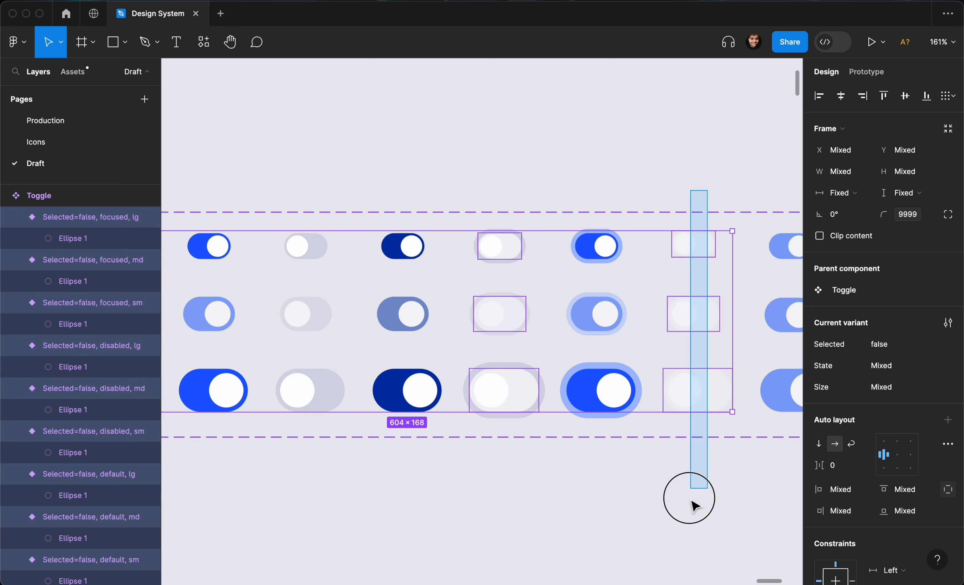
pyautogui.scroll(-10, 882, 355)
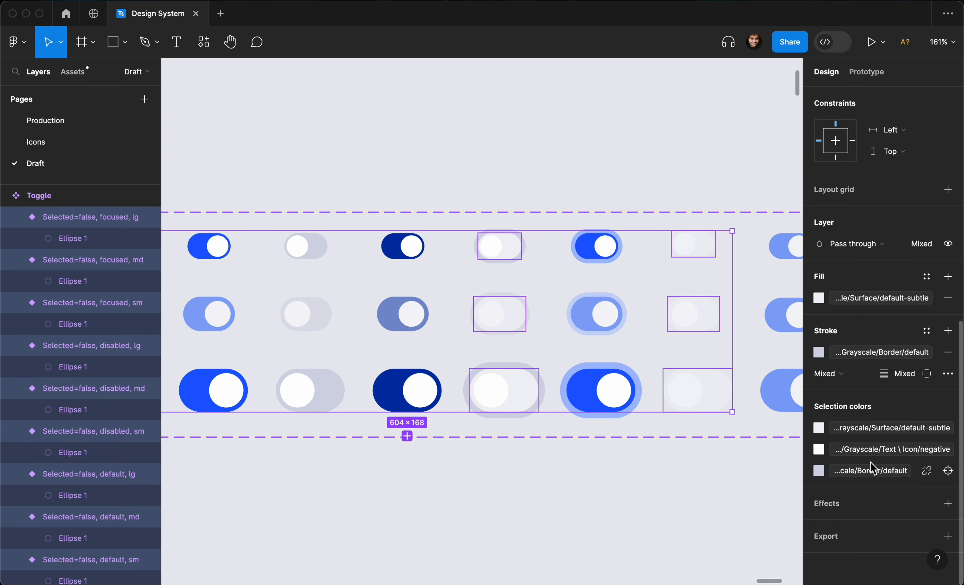
pyautogui.click(887, 298)
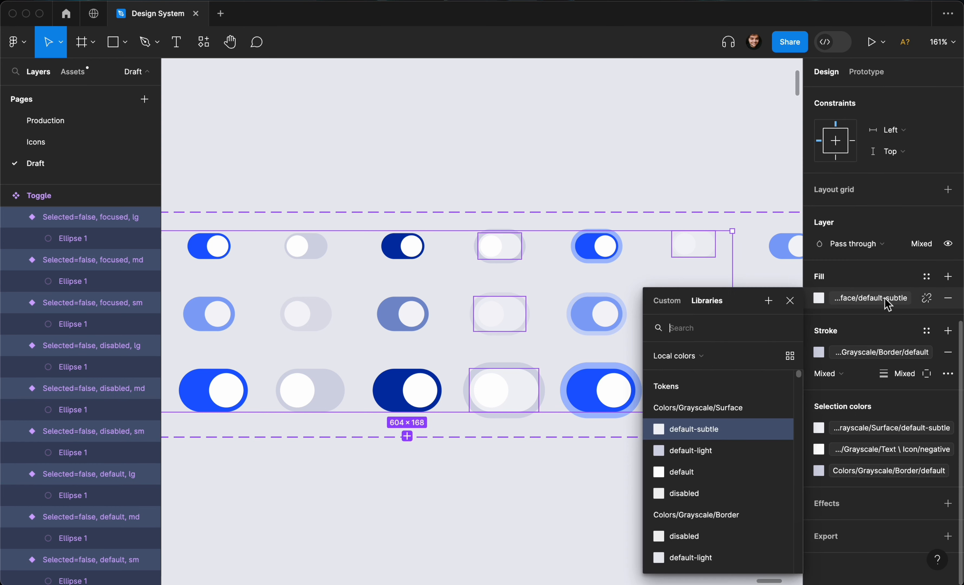
pyautogui.click(701, 456)
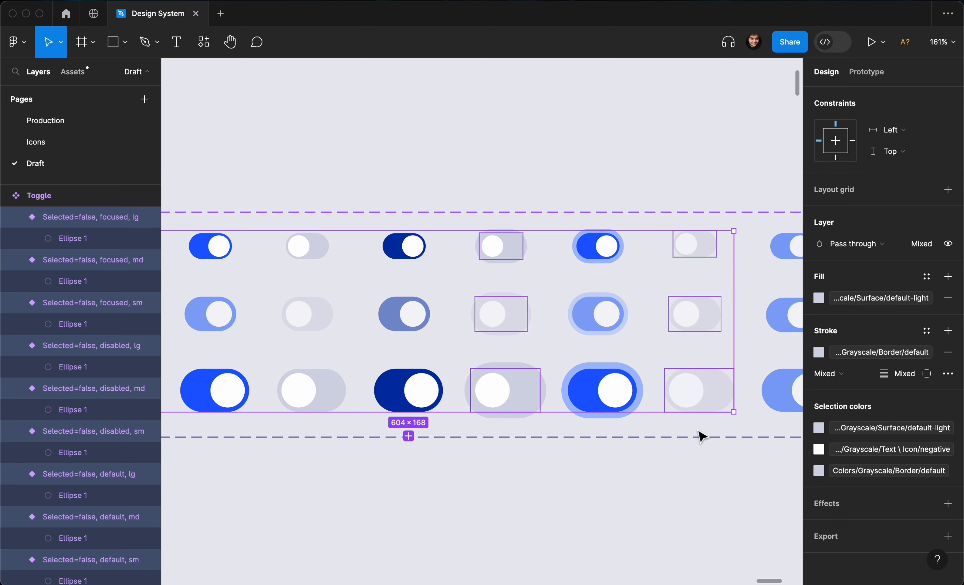
# Select the unselected focused variants and set their stroke color to the Border default-light token.
pyautogui.hscroll(-2, 700, 435)
pyautogui.scroll(-5, 700, 436)
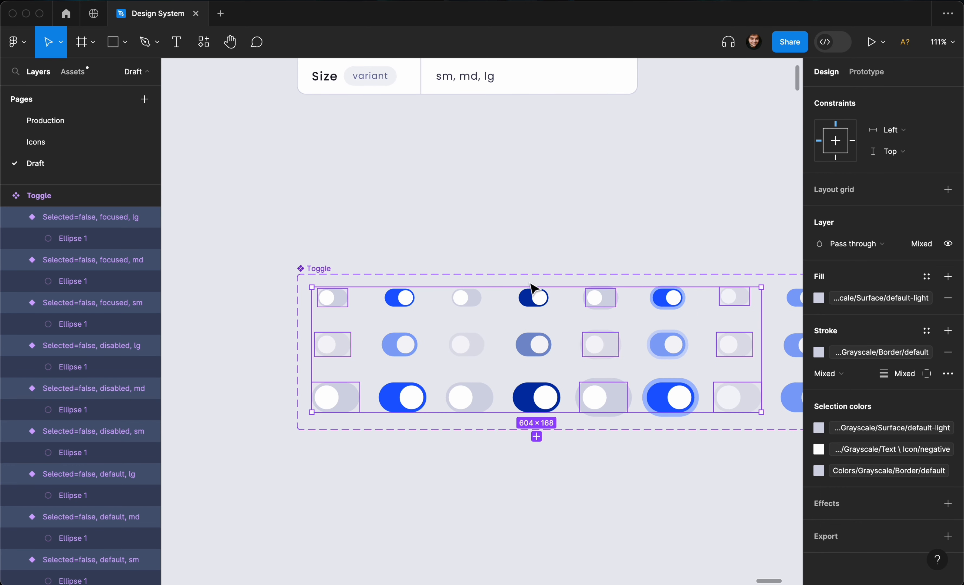
pyautogui.scroll(4, 475, 239)
pyautogui.click(581, 247)
pyautogui.moveTo(658, 243); pyautogui.dragTo(650, 510)
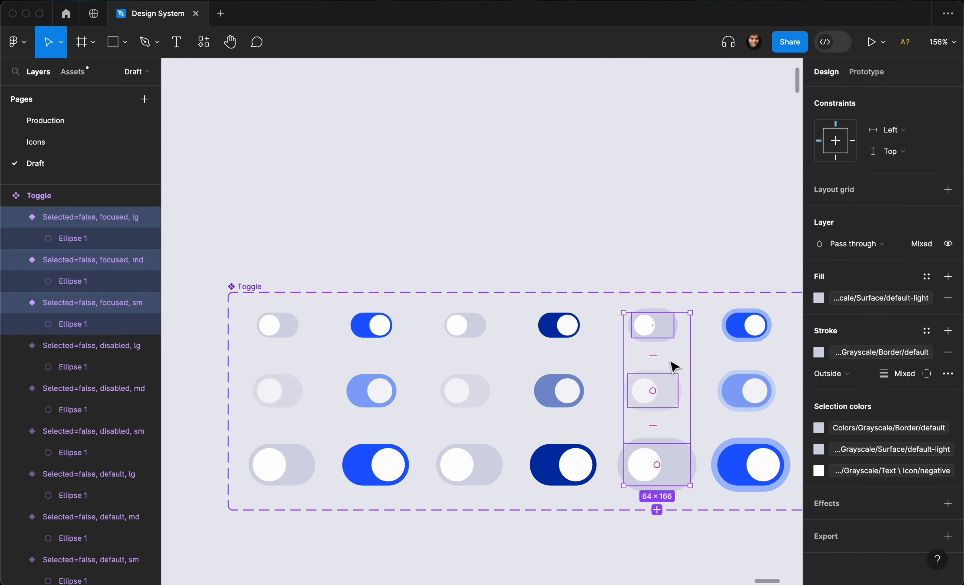
pyautogui.scroll(3, 675, 367)
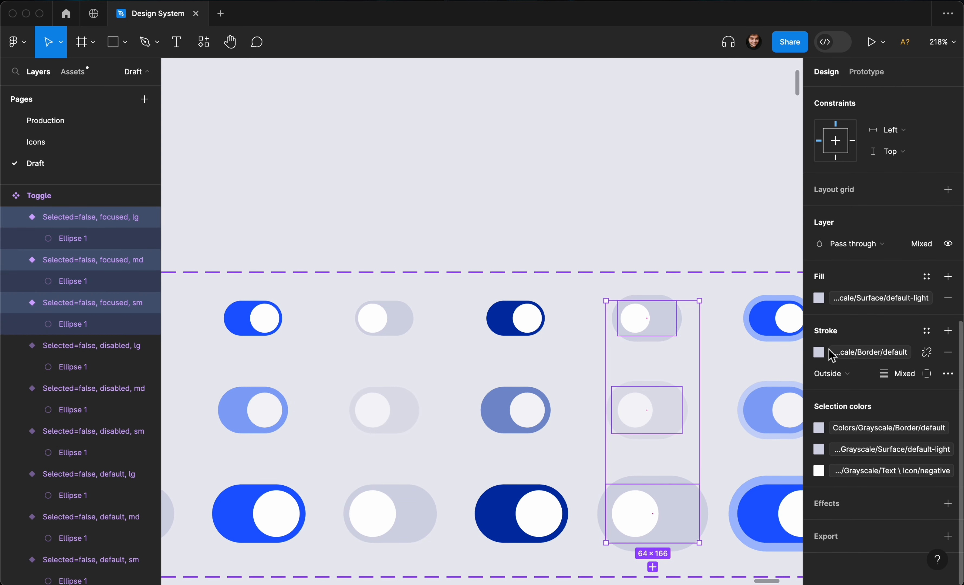
pyautogui.click(819, 352)
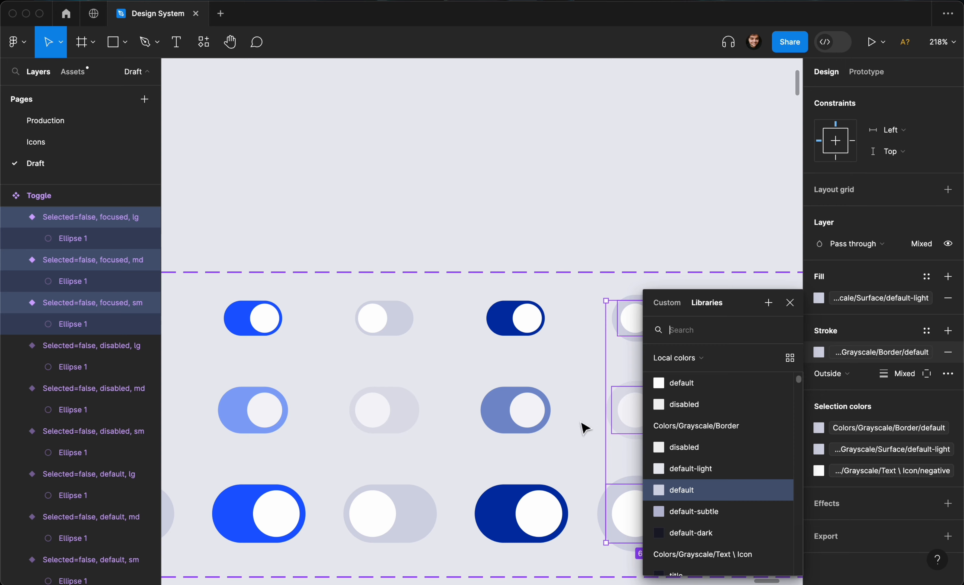
pyautogui.hscroll(5, 580, 426)
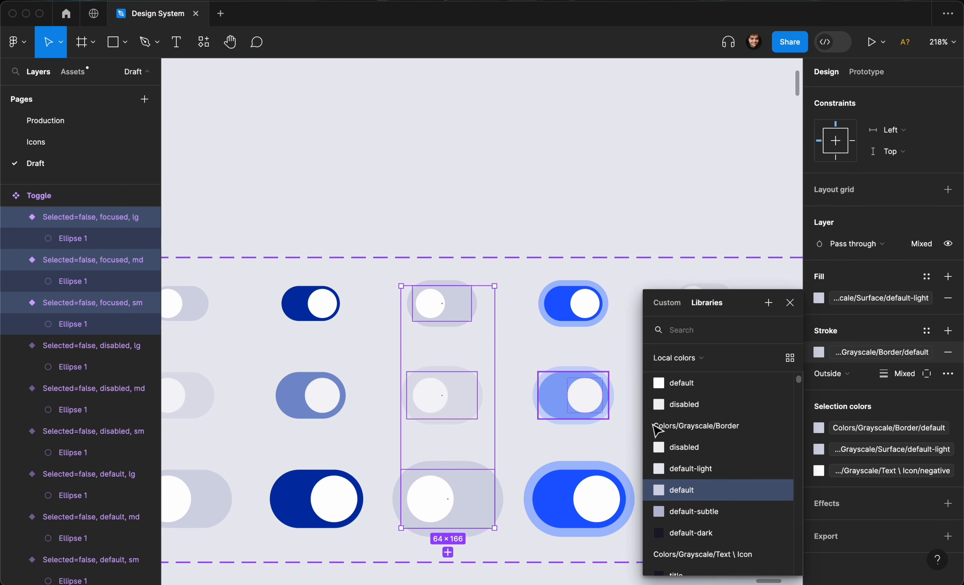
pyautogui.click(709, 469)
# Add a white fill to the Toggle component set.
pyautogui.click(565, 219)
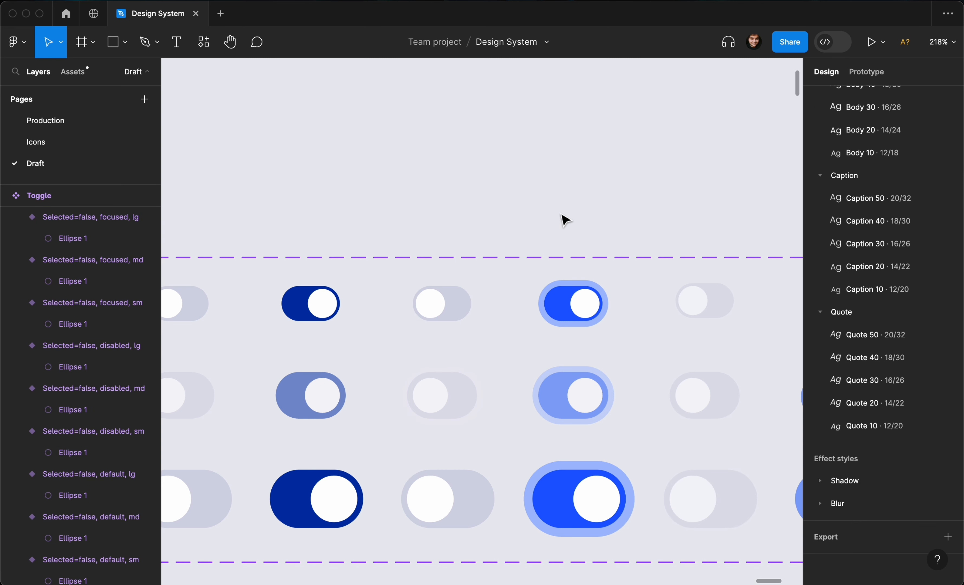
pyautogui.scroll(-5, 511, 226)
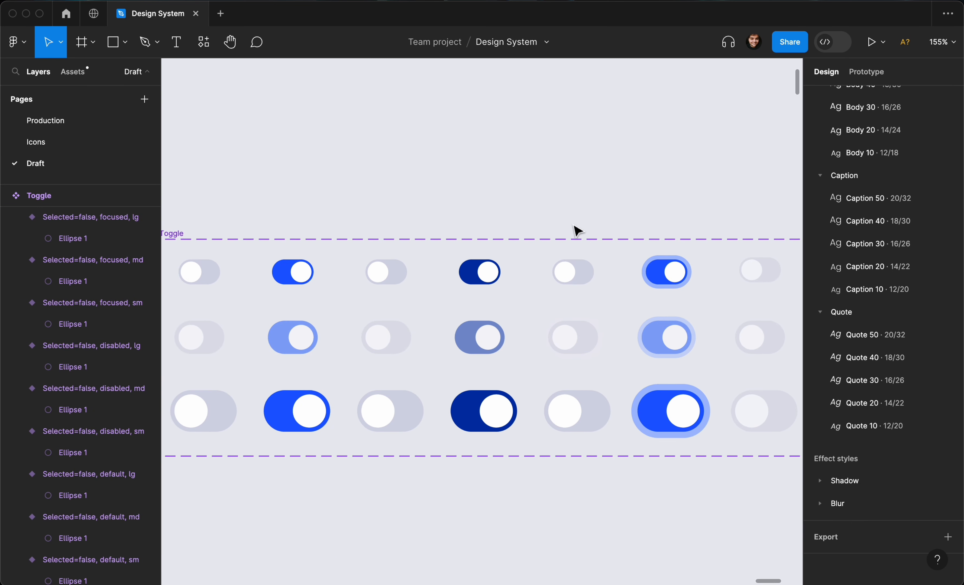
pyautogui.scroll(-4, 560, 218)
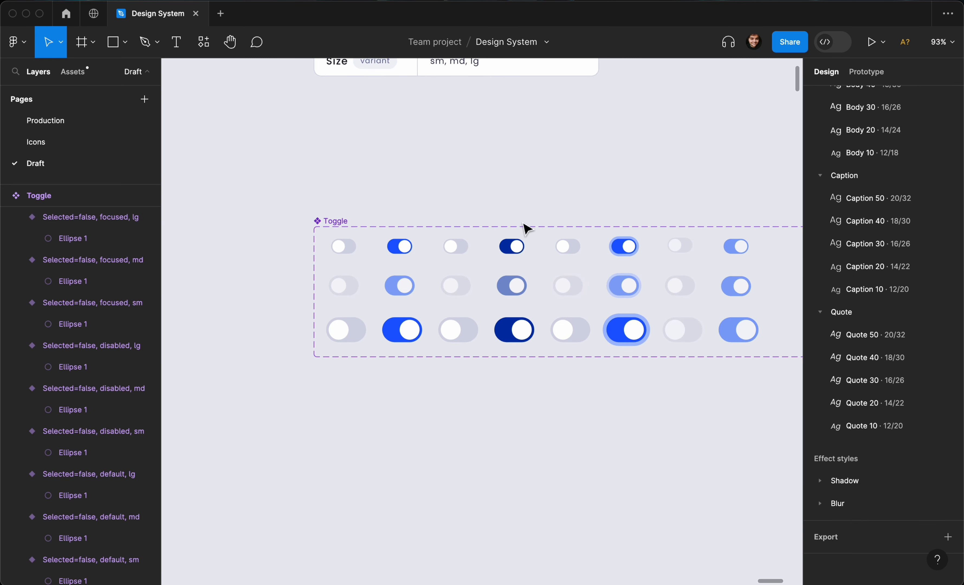
pyautogui.click(317, 220)
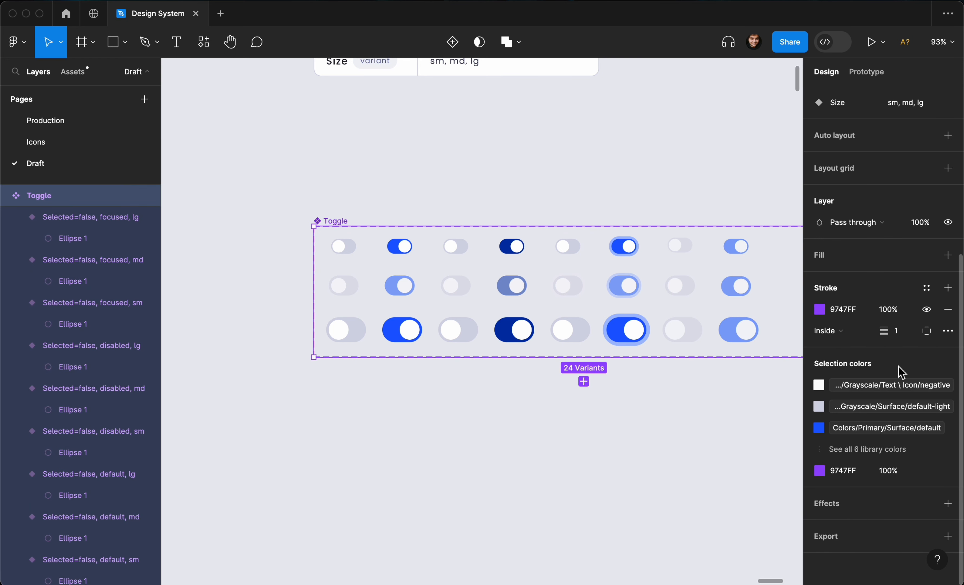
pyautogui.click(948, 256)
# Select the unselected hover variants and set their fill to the Surface default-subtle color, after trying other surface fills.
pyautogui.scroll(3, 692, 258)
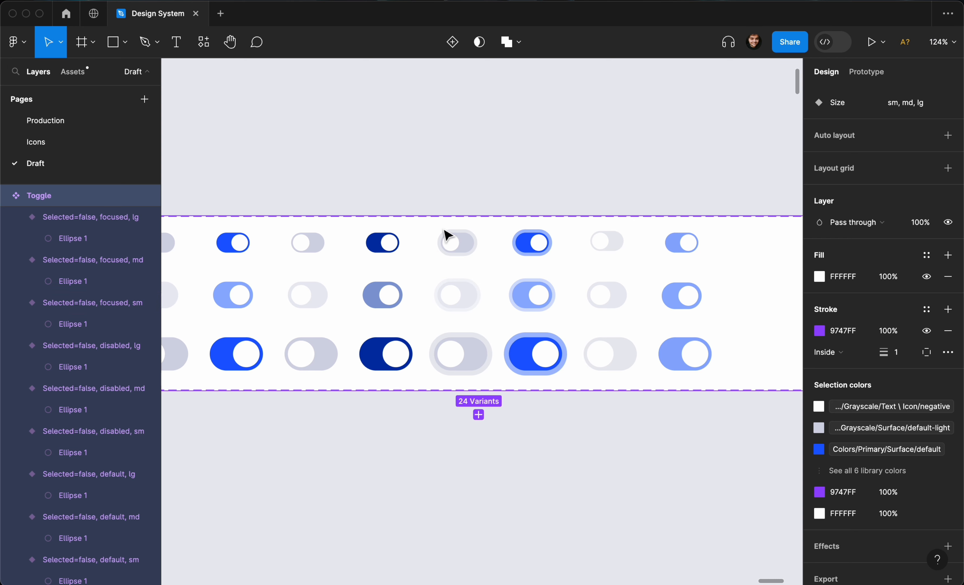
pyautogui.scroll(-3, 445, 235)
pyautogui.scroll(3, 418, 227)
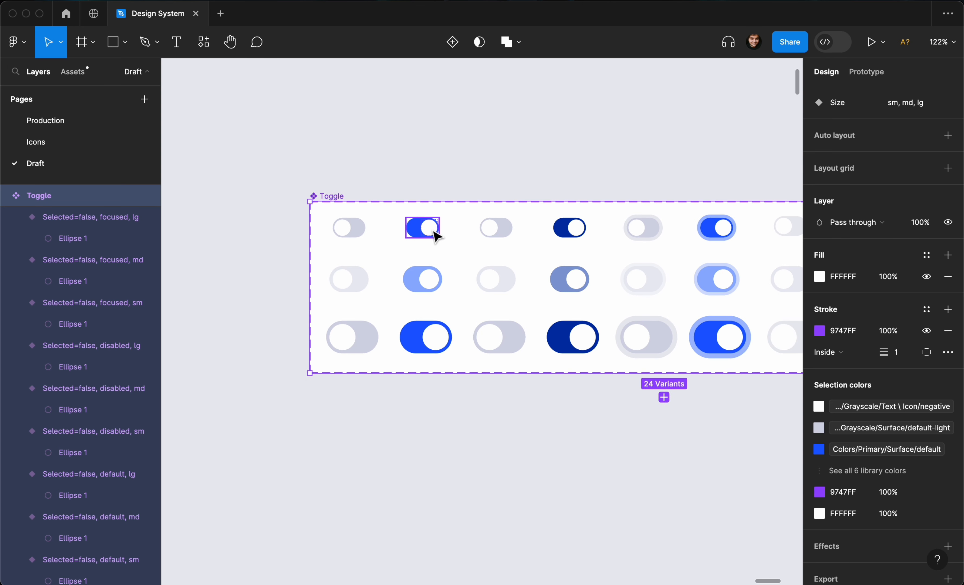
pyautogui.scroll(4, 421, 232)
pyautogui.click(528, 230)
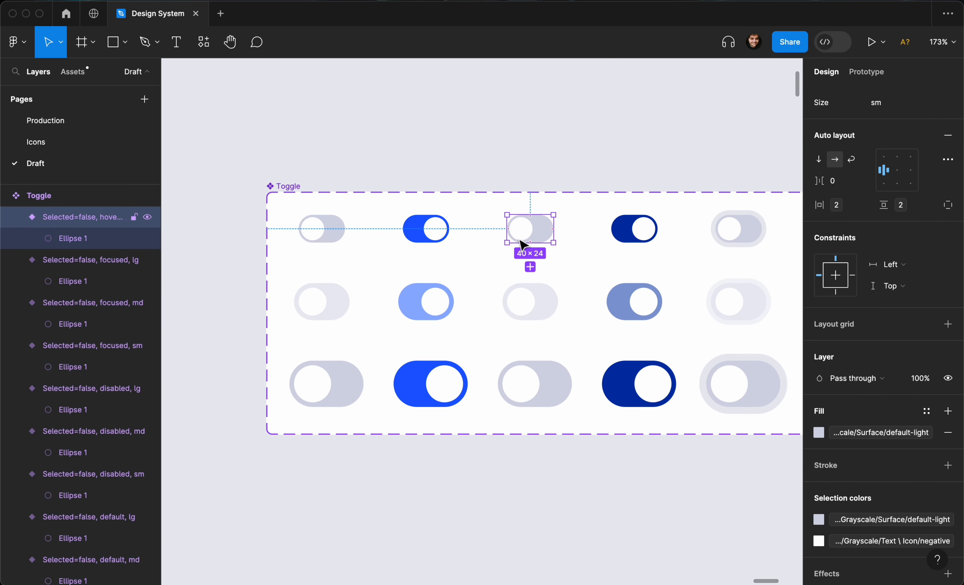
pyautogui.keyDown('shift'); pyautogui.click(529, 316); pyautogui.keyUp('shift')
pyautogui.keyDown('shift'); pyautogui.click(548, 383); pyautogui.keyUp('shift')
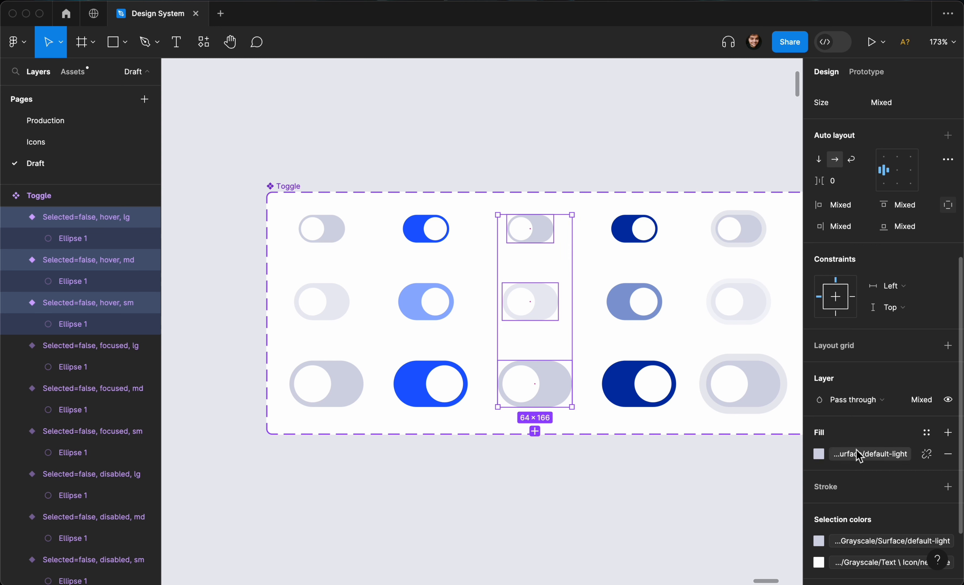
pyautogui.click(861, 458)
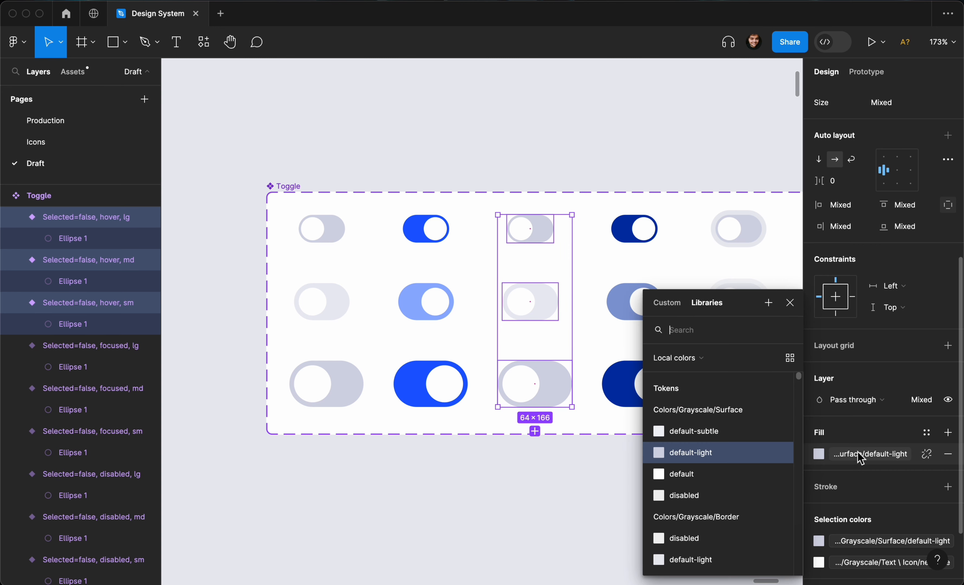
pyautogui.click(724, 440)
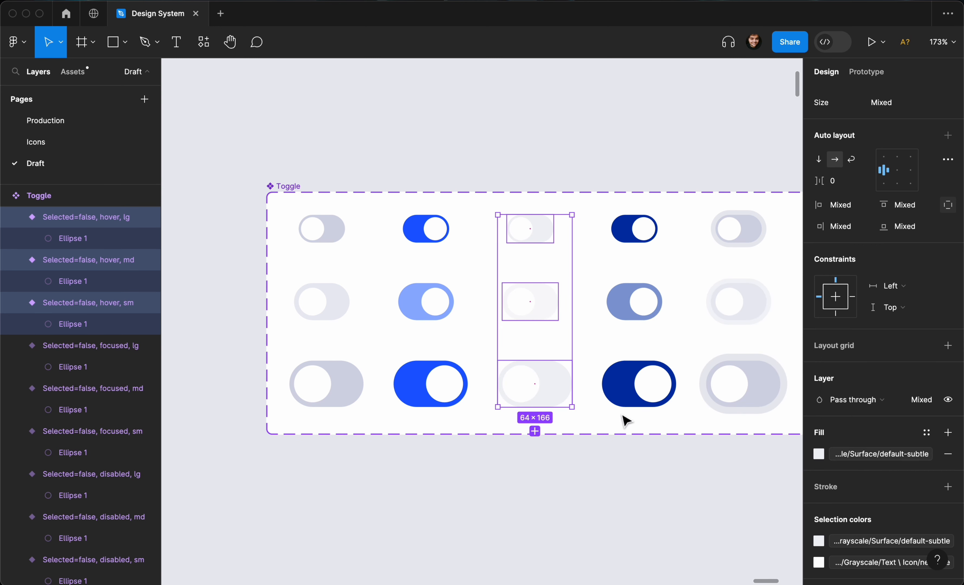
pyautogui.press('super+z')
pyautogui.click(870, 454)
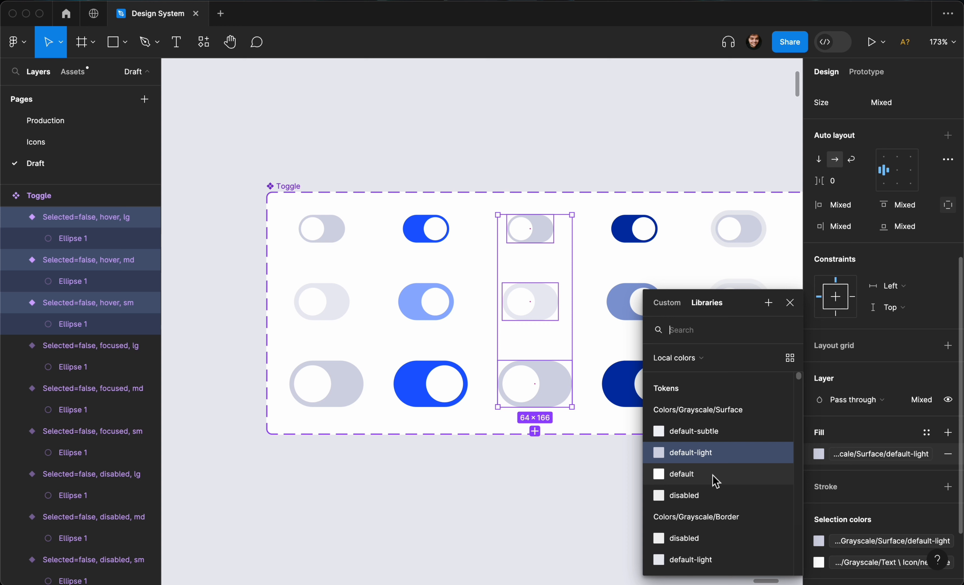
pyautogui.click(716, 475)
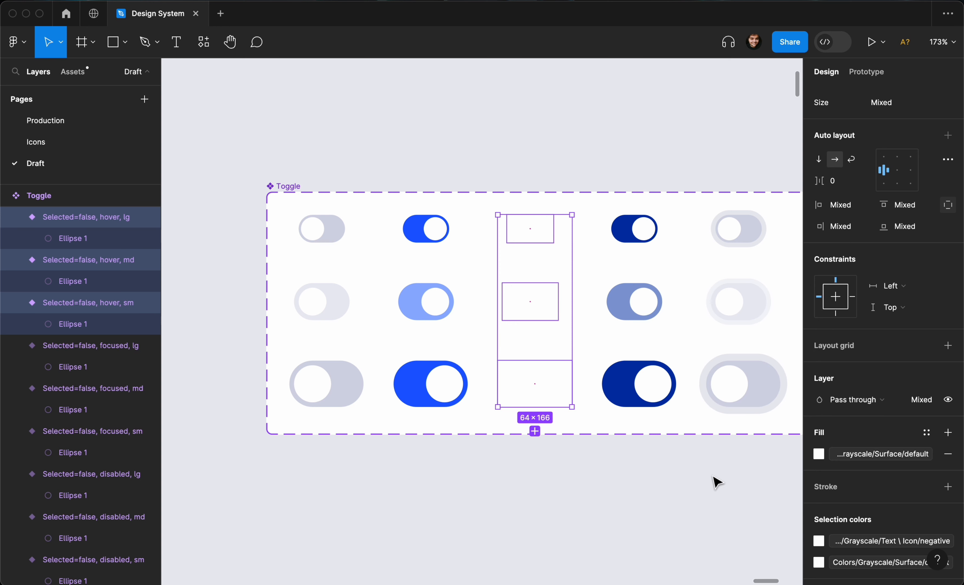
pyautogui.press('super+z')
pyautogui.click(818, 453)
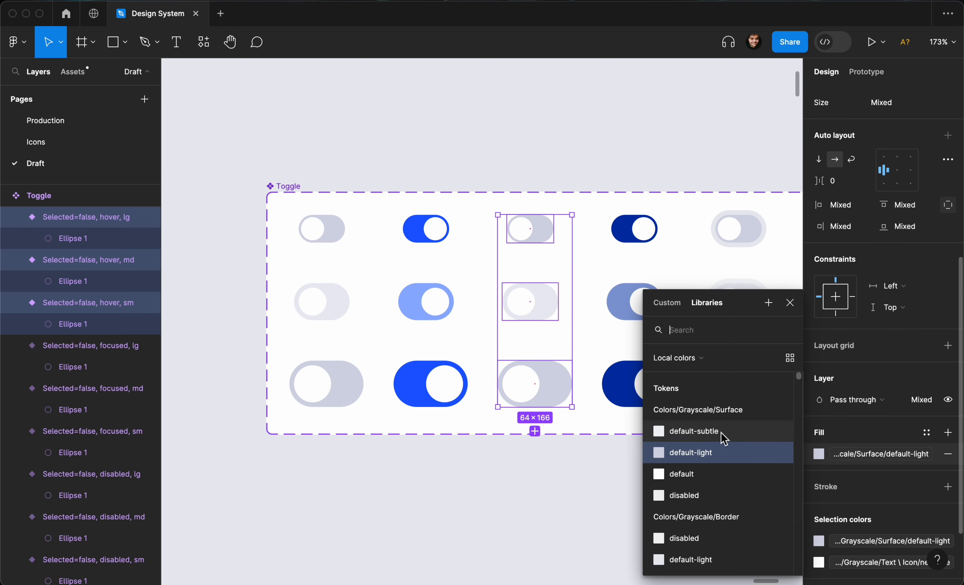
pyautogui.click(723, 433)
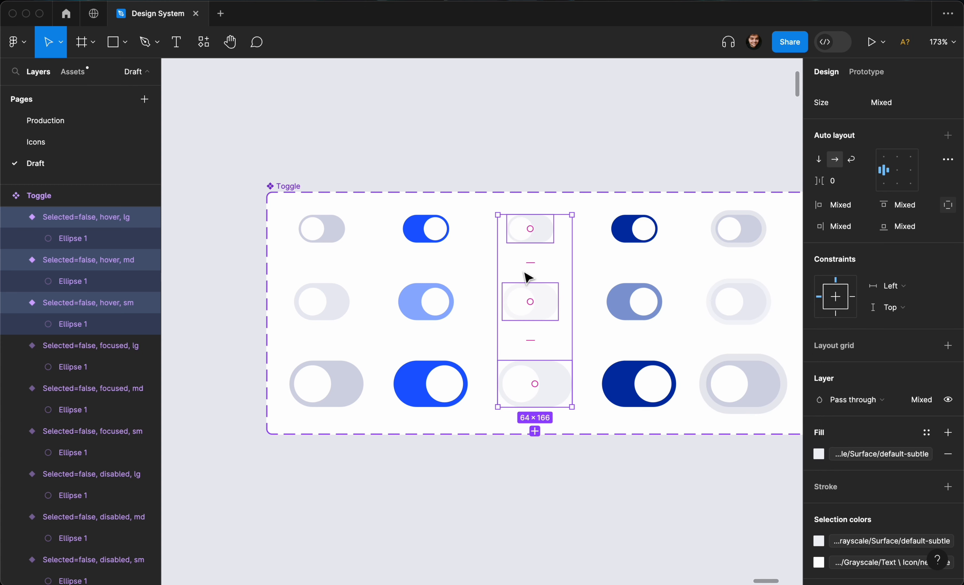
# Set the inner ellipses of the unselected hover variants to the Text / Icon caption color.
pyautogui.doubleClick(519, 230)
pyautogui.keyDown('shift'); pyautogui.click(524, 308); pyautogui.keyUp('shift')
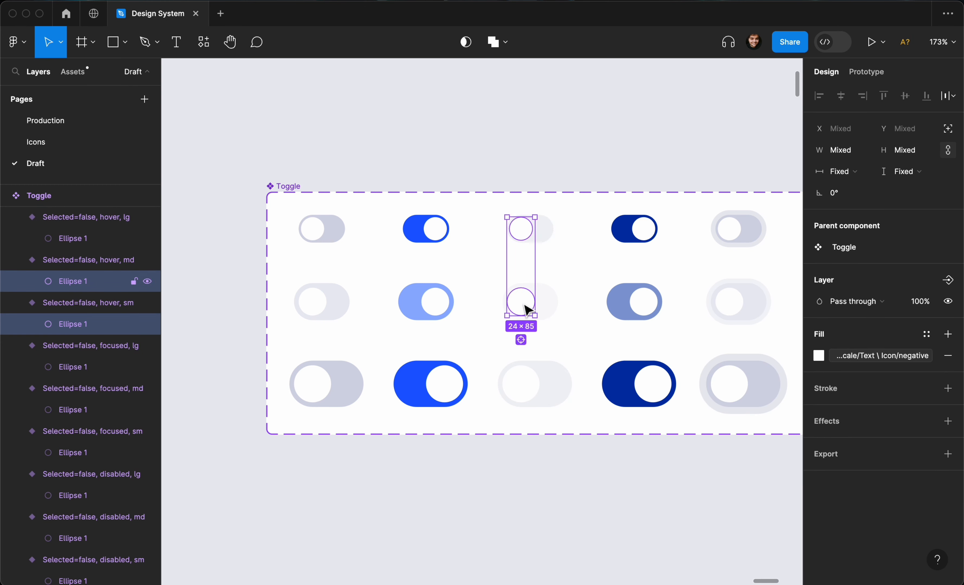
pyautogui.keyDown('shift'); pyautogui.click(526, 383); pyautogui.keyUp('shift')
pyautogui.click(851, 357)
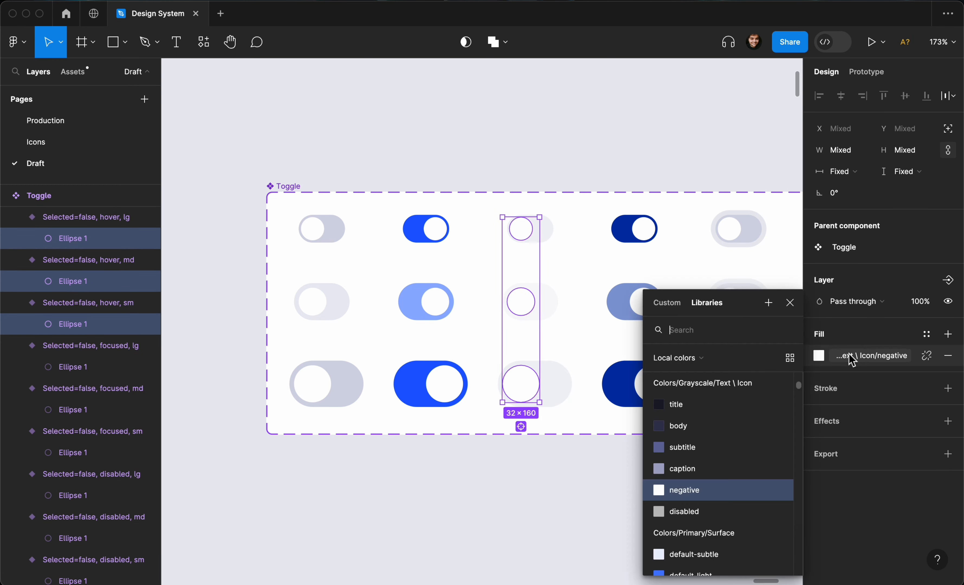
pyautogui.click(682, 468)
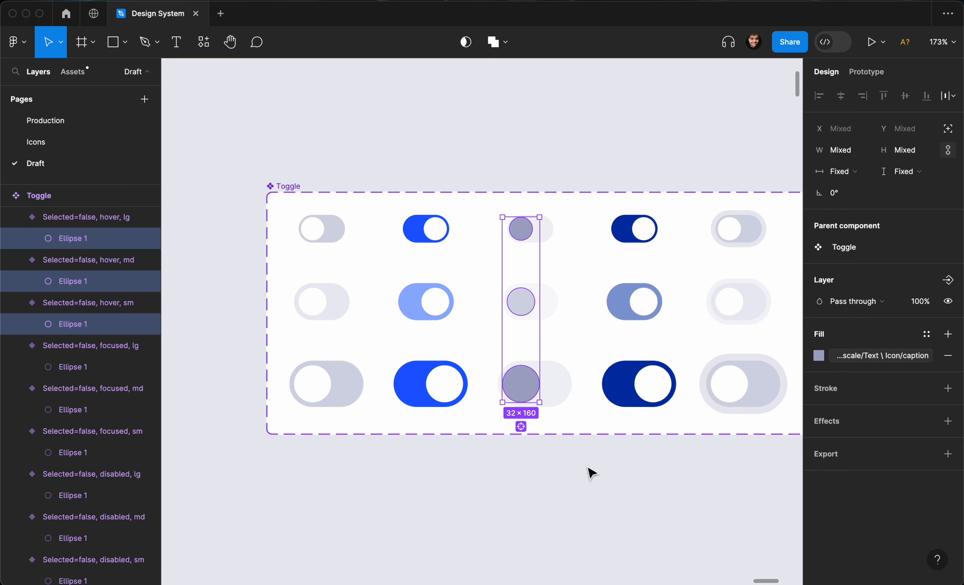
pyautogui.click(592, 136)
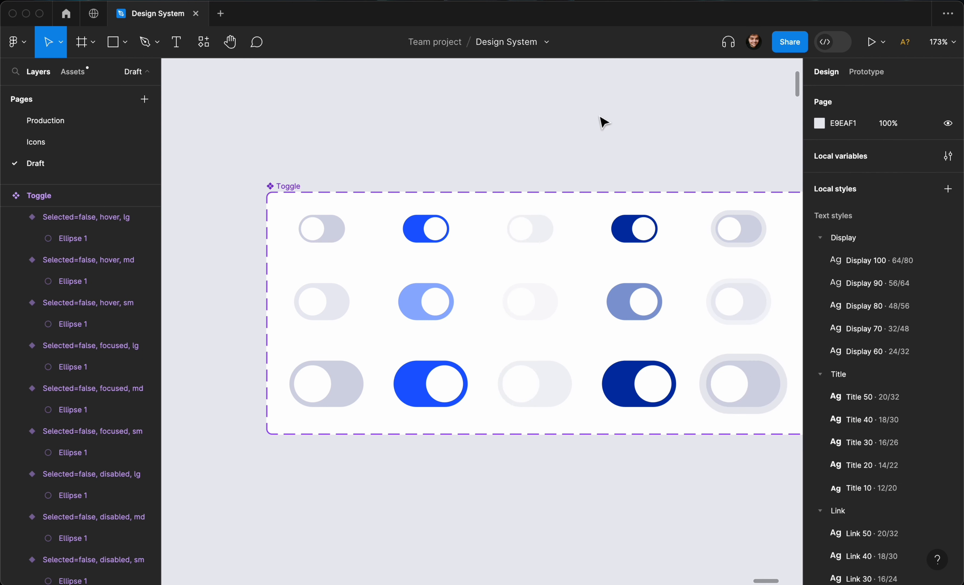
# Rename the former Radio Item component set to Toggle Item.
pyautogui.scroll(-5, 591, 131)
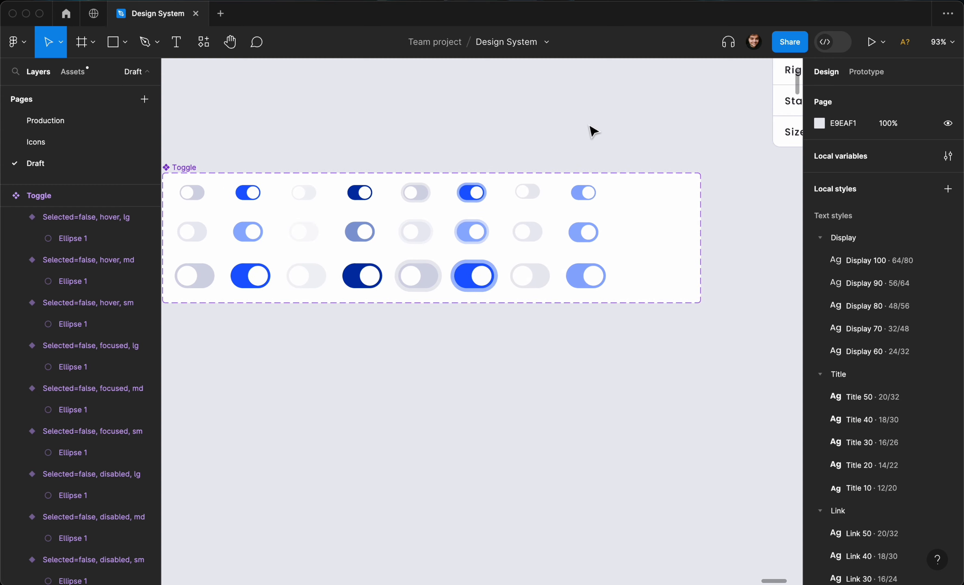
pyautogui.scroll(-3, 592, 131)
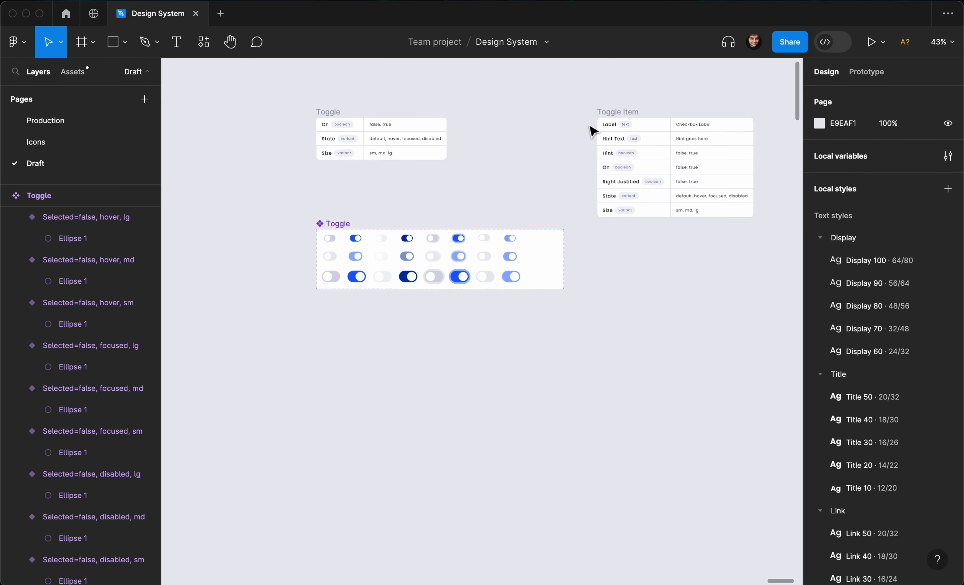
pyautogui.click(542, 249)
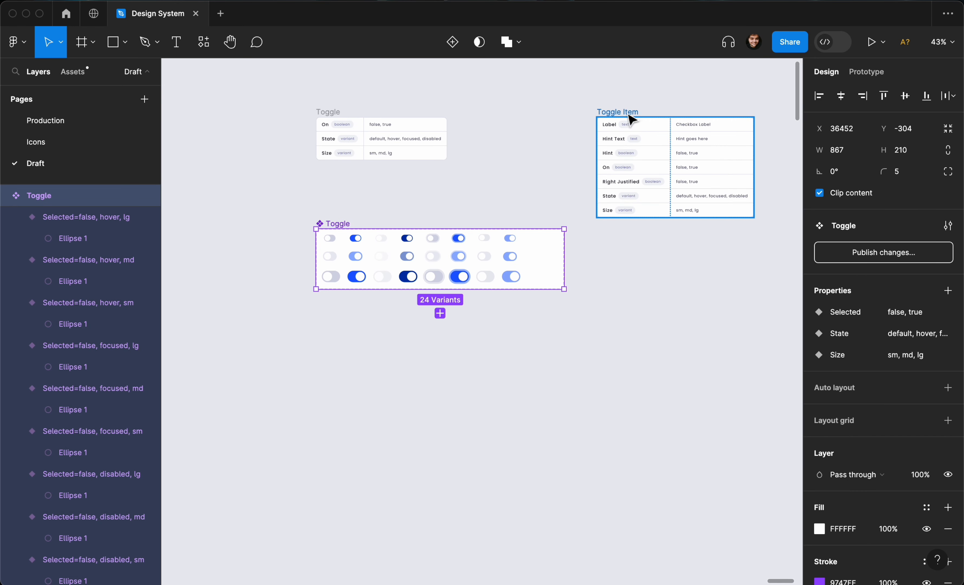
pyautogui.scroll(-6, 473, 190)
pyautogui.hscroll(-5, 471, 190)
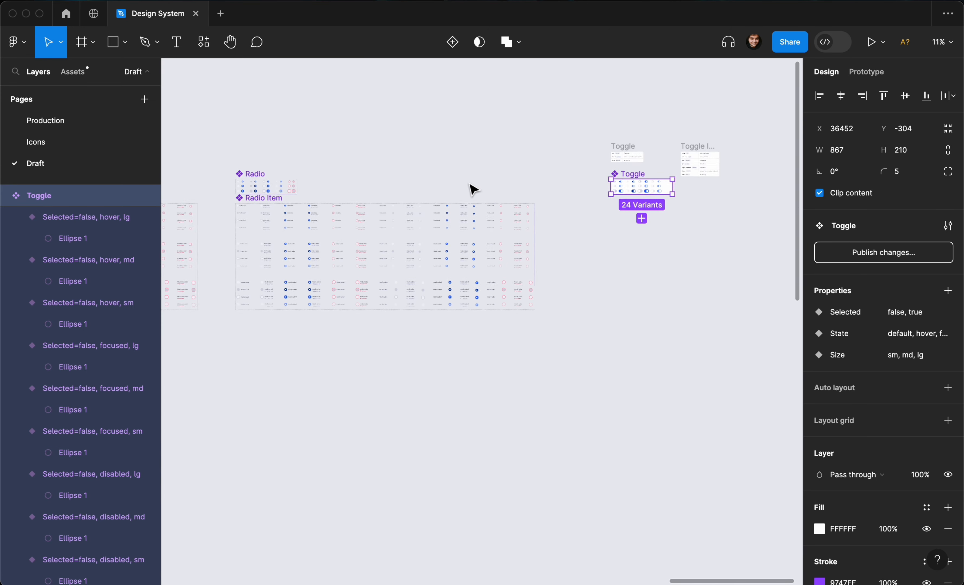
pyautogui.click(425, 201)
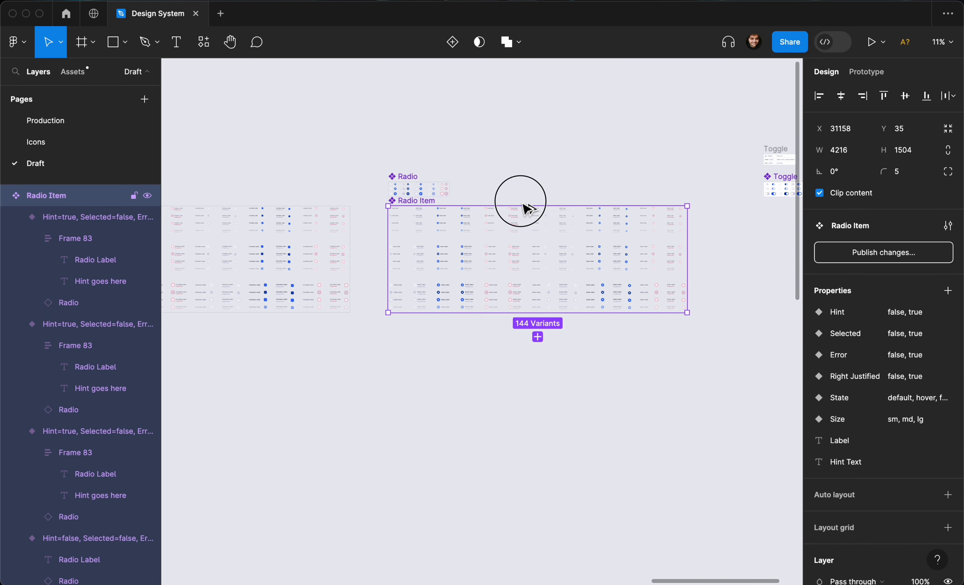
pyautogui.moveTo(805, 190); pyautogui.dragTo(596, 193)
pyautogui.scroll(6, 596, 193)
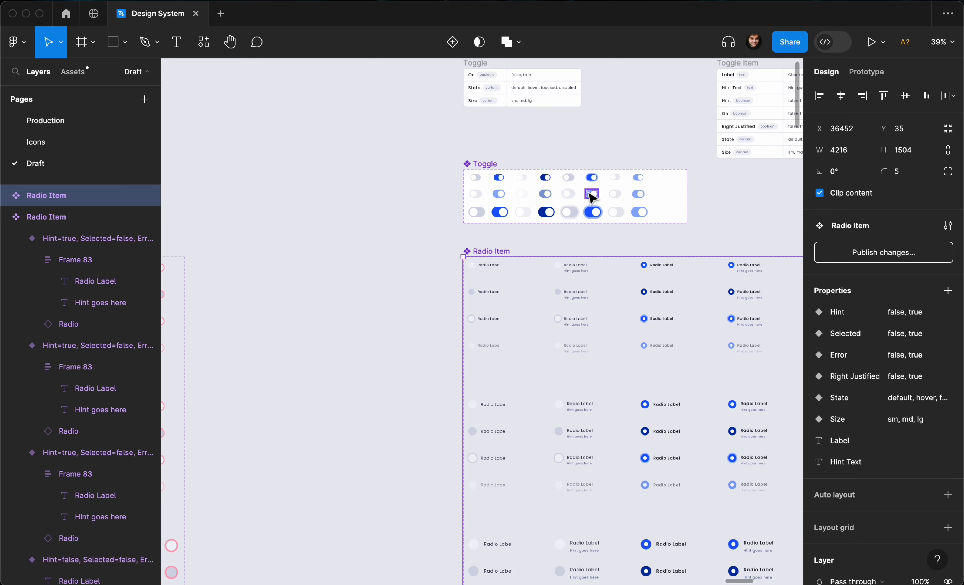
pyautogui.press('super+r')
pyautogui.write('T')
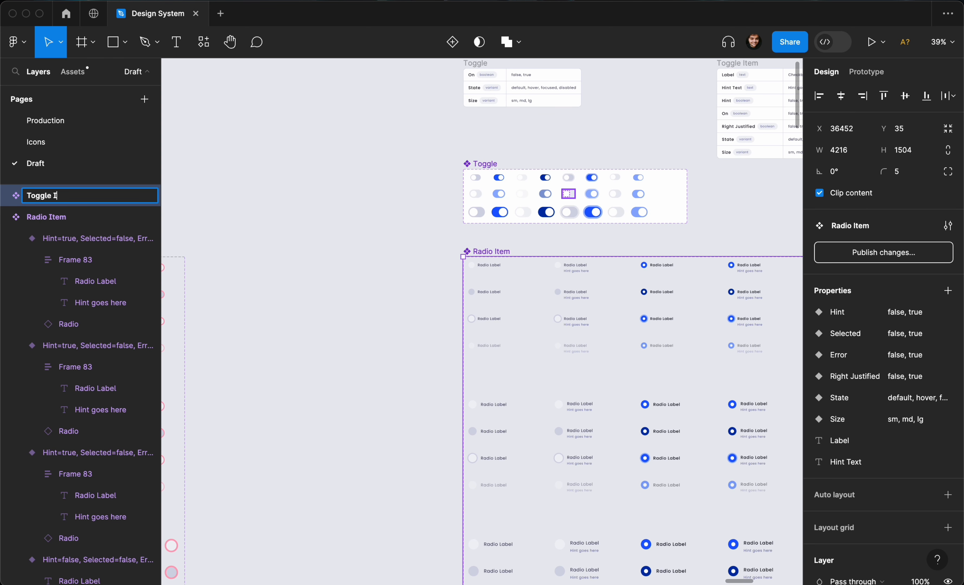
pyautogui.press('Return')
# Delete the Error=true variants from the Toggle Item set and remove its Error property.
pyautogui.hscroll(5, 490, 250)
pyautogui.scroll(2, 492, 247)
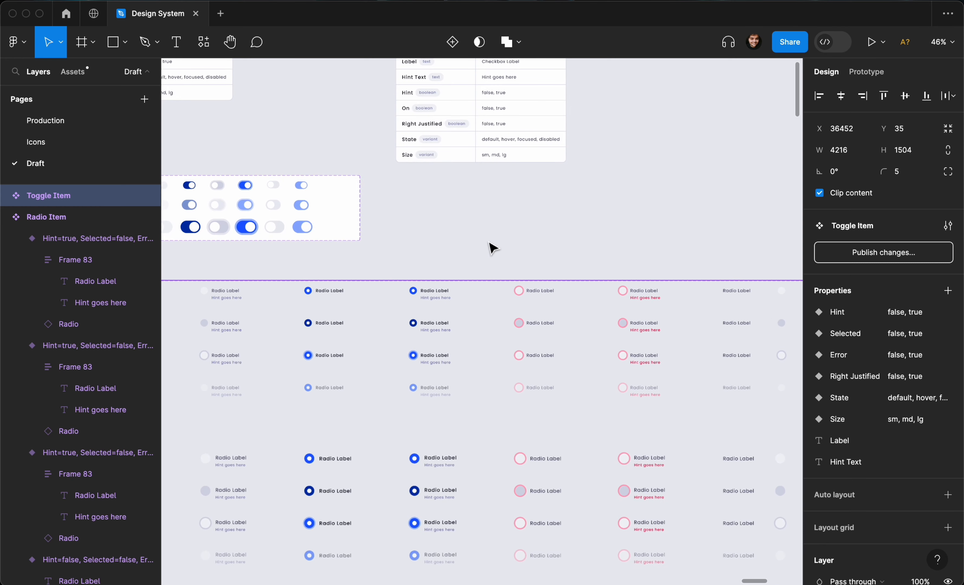
pyautogui.scroll(2, 492, 215)
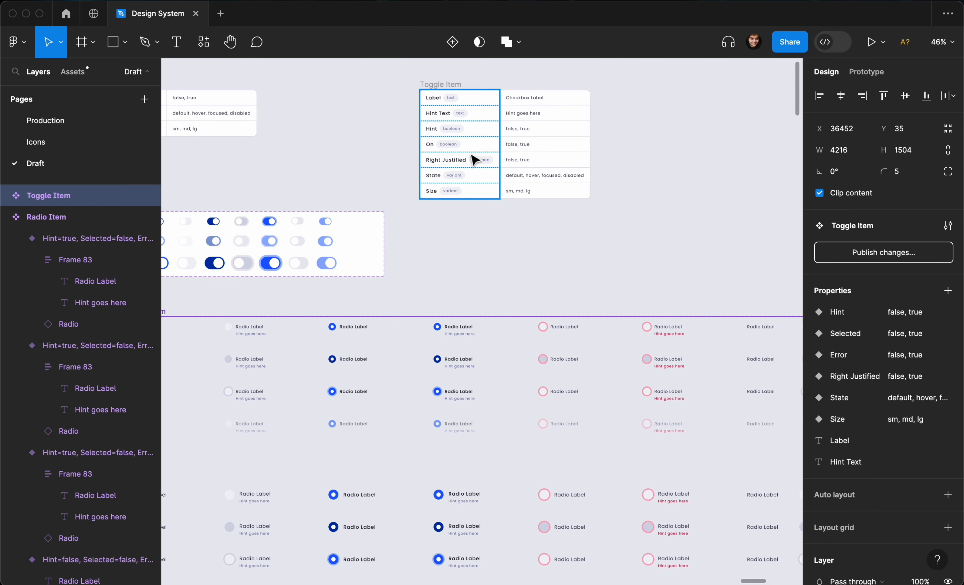
pyautogui.scroll(-4, 436, 269)
pyautogui.moveTo(489, 254); pyautogui.dragTo(576, 562)
pyautogui.click(575, 561)
pyautogui.hscroll(5, 566, 520)
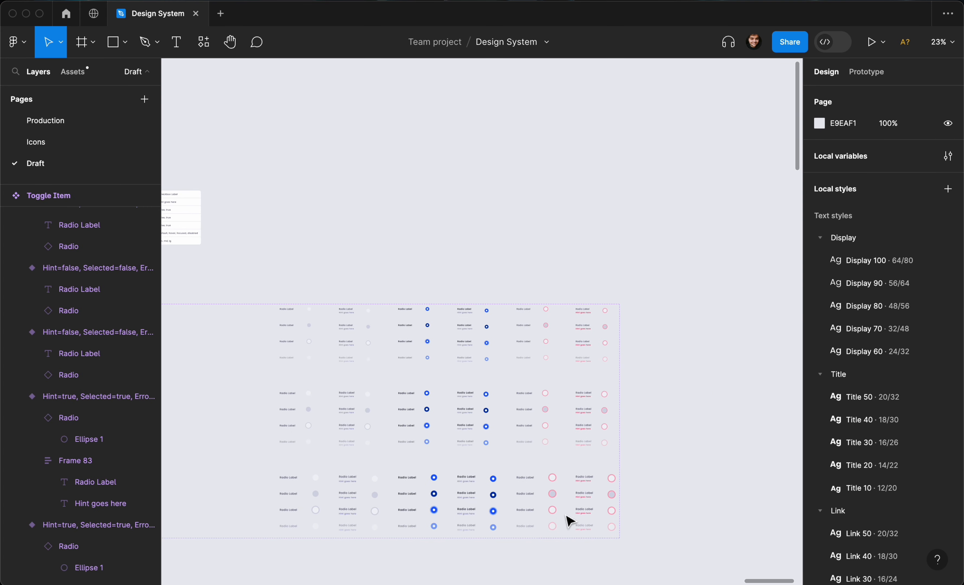
pyautogui.click(595, 466)
pyautogui.scroll(-3, 594, 466)
pyautogui.moveTo(523, 183); pyautogui.dragTo(619, 508)
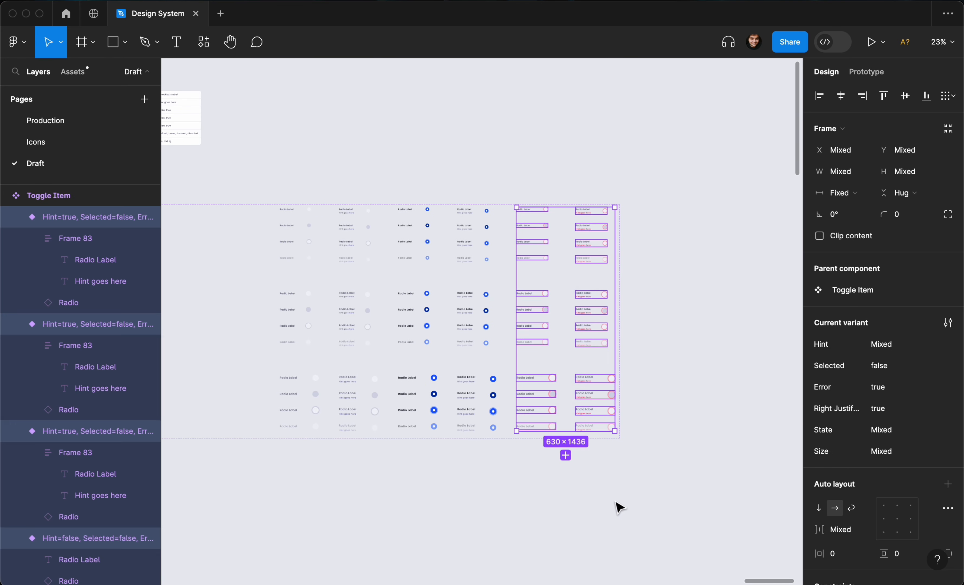
pyautogui.click(575, 481)
pyautogui.hscroll(-5, 536, 457)
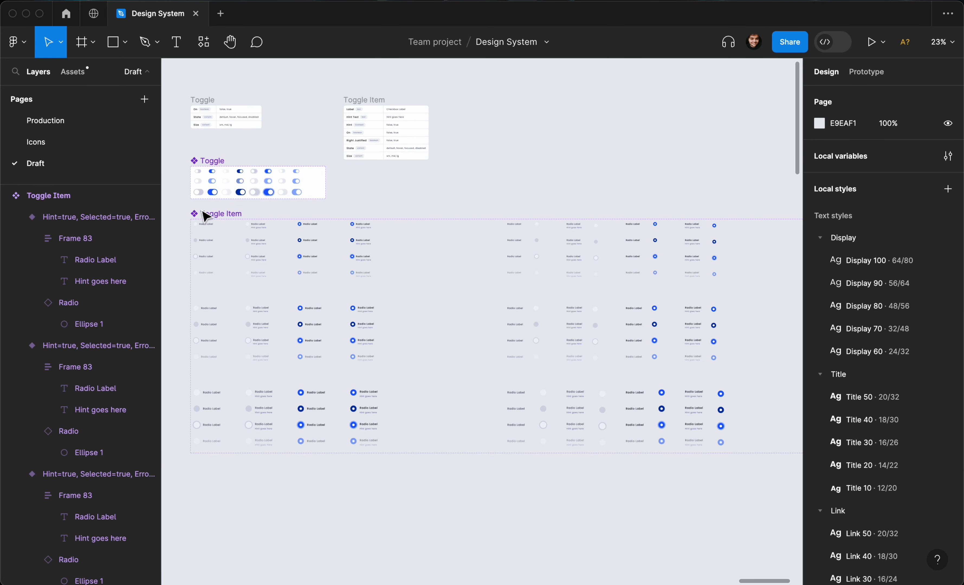
pyautogui.click(204, 213)
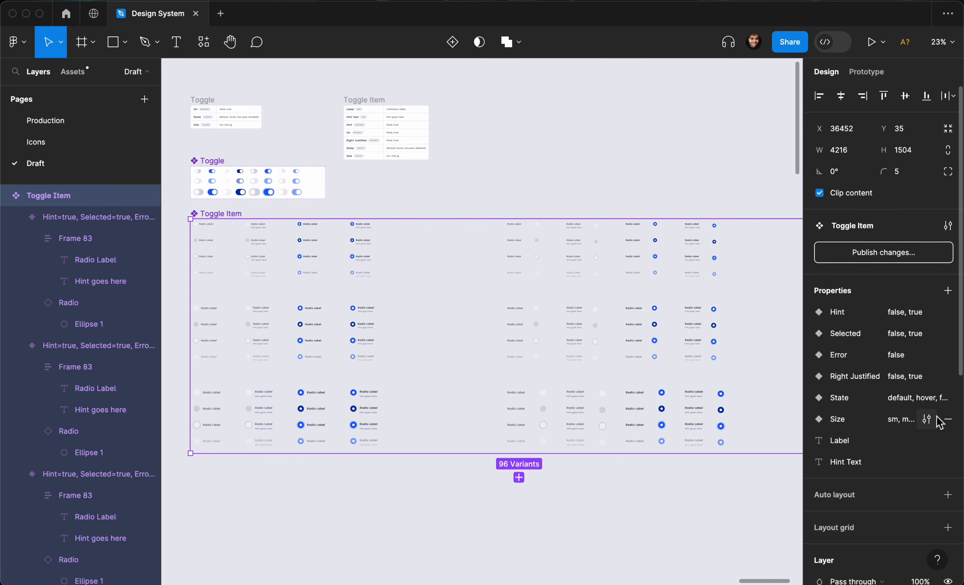
pyautogui.click(948, 357)
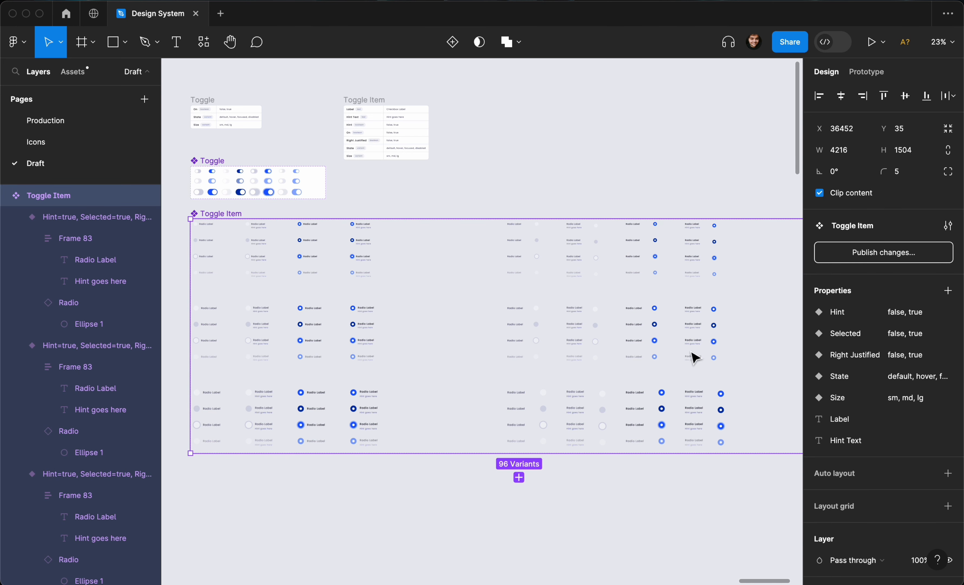
# Set the Label text property's default value to Toggle Label.
pyautogui.click(926, 418)
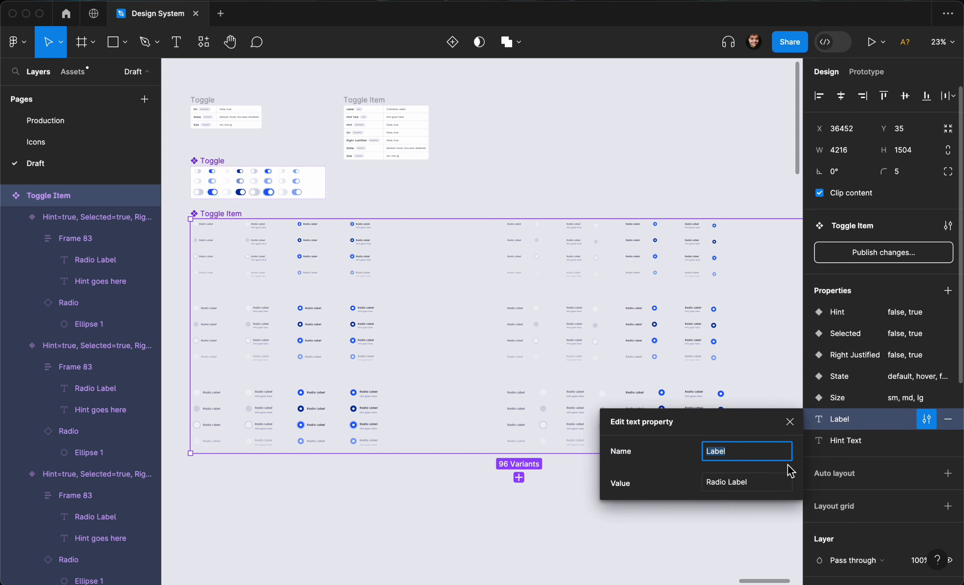
pyautogui.click(763, 481)
pyautogui.click(707, 486)
pyautogui.doubleClick(707, 485)
pyautogui.write('Toggle')
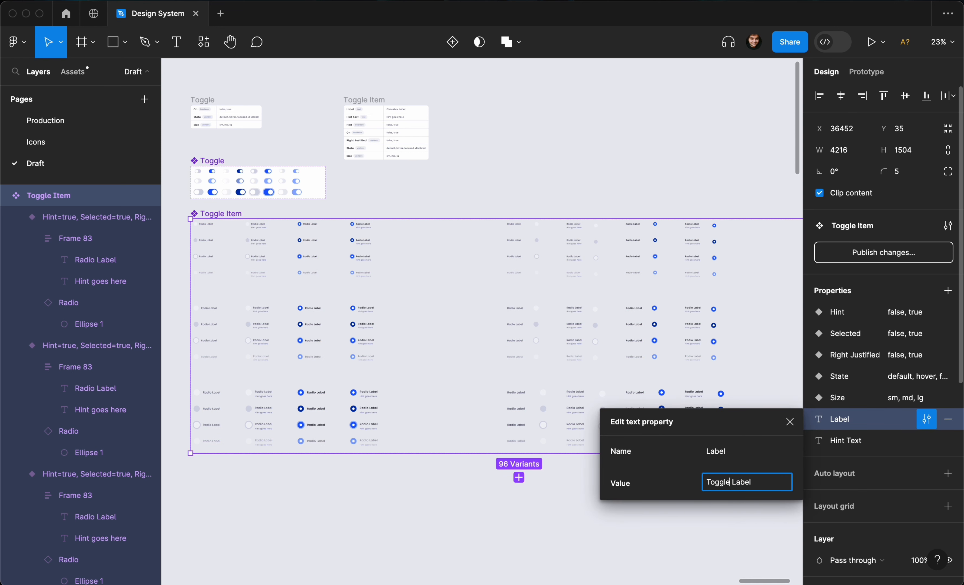
pyautogui.press('Return')
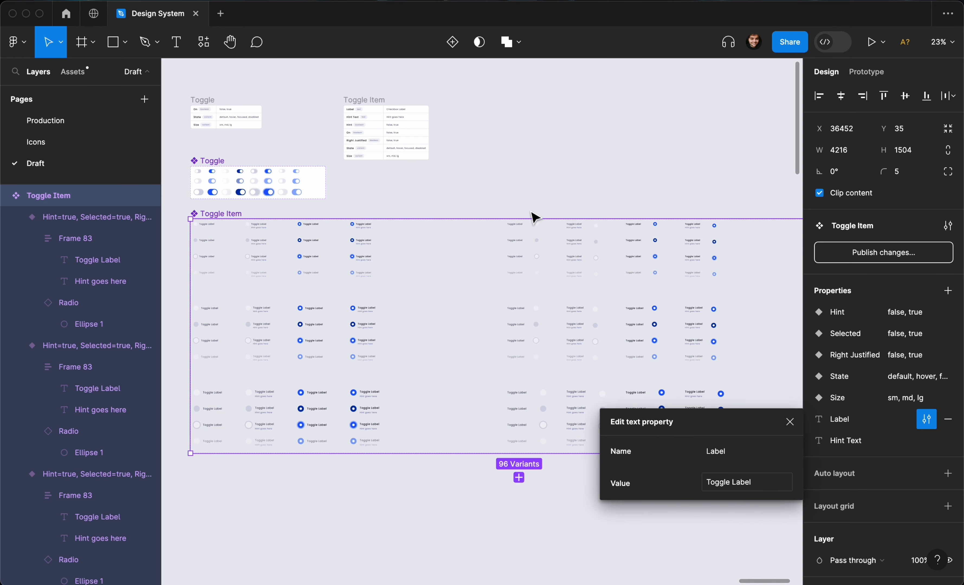
# Select all variants and use the Find / Focus plugin to select the layers matching "rad" inside them.
pyautogui.click(546, 197)
pyautogui.hscroll(-3, 544, 196)
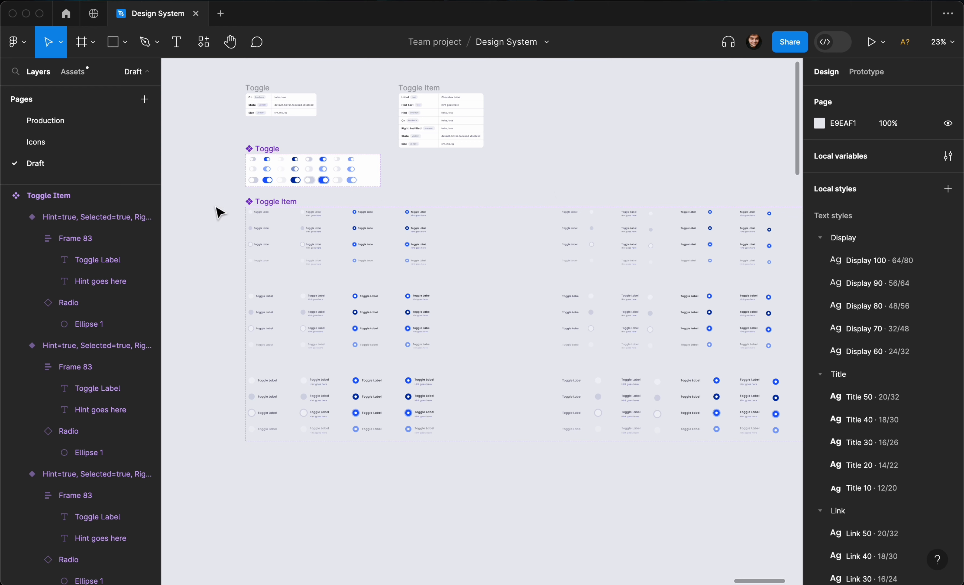
pyautogui.moveTo(213, 204); pyautogui.dragTo(725, 458)
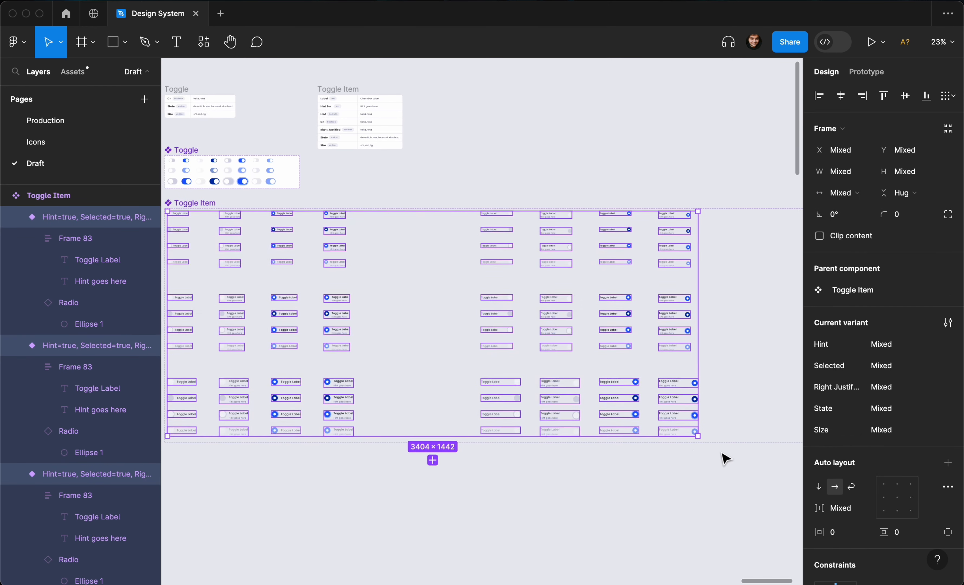
pyautogui.hscroll(-2, 722, 453)
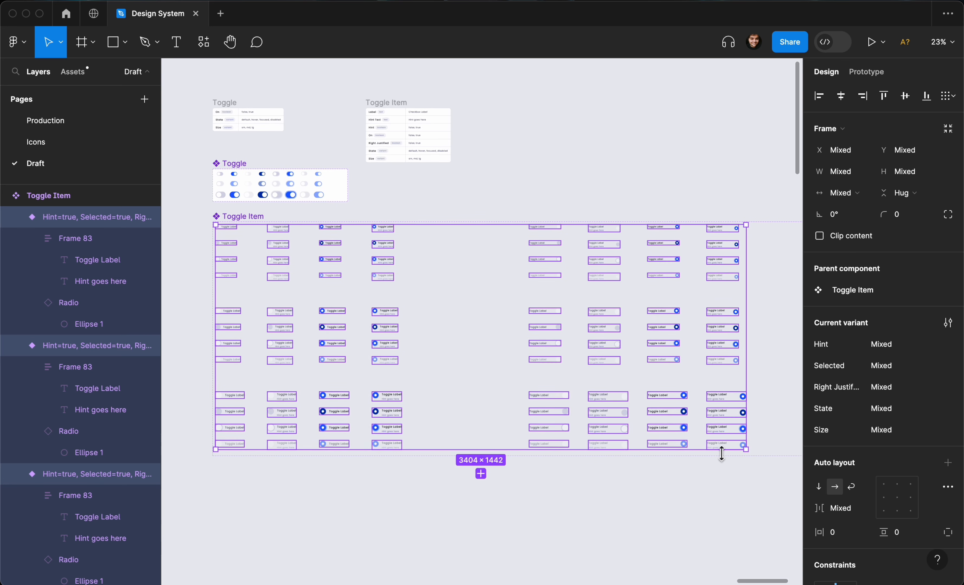
pyautogui.click(204, 41)
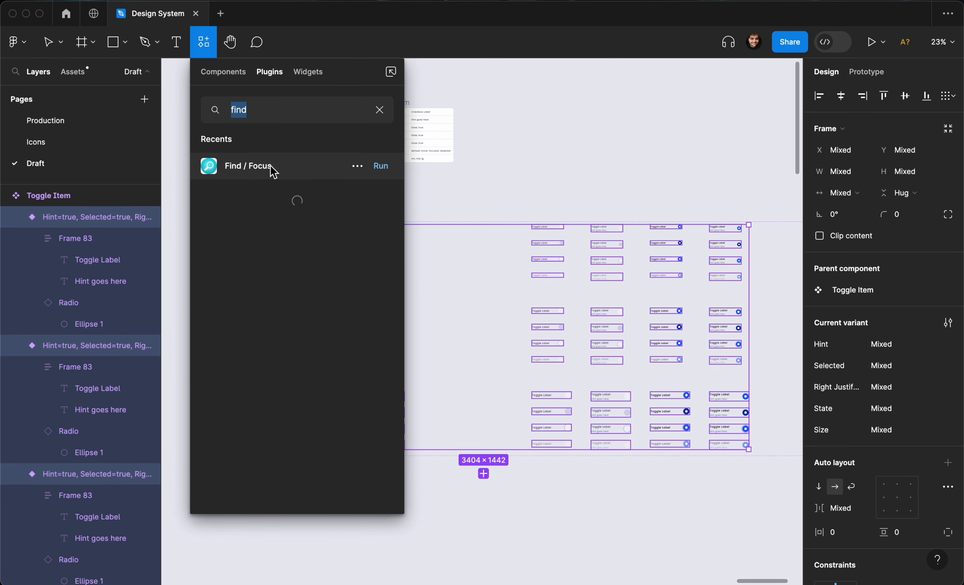
pyautogui.click(379, 165)
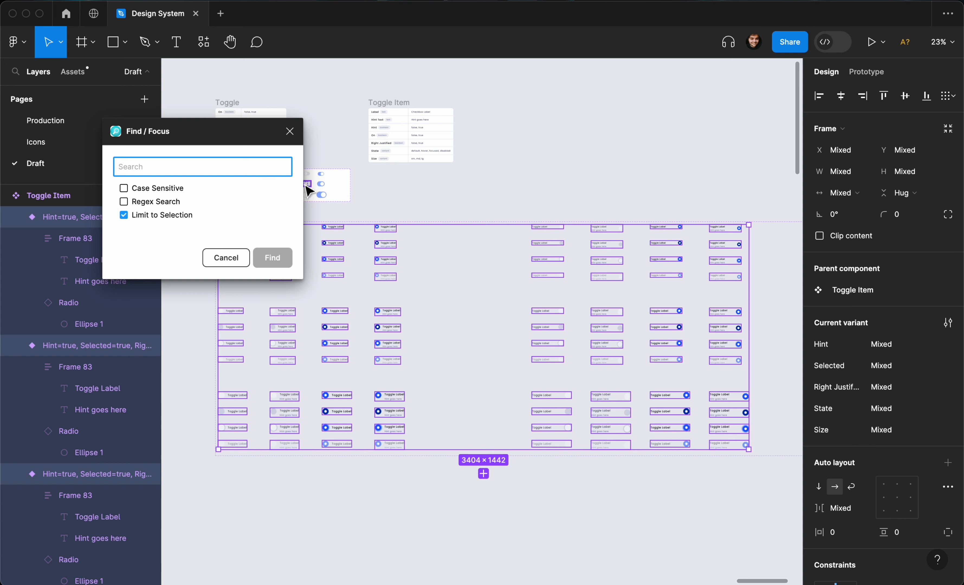
pyautogui.write('radio')
pyautogui.press('Return')
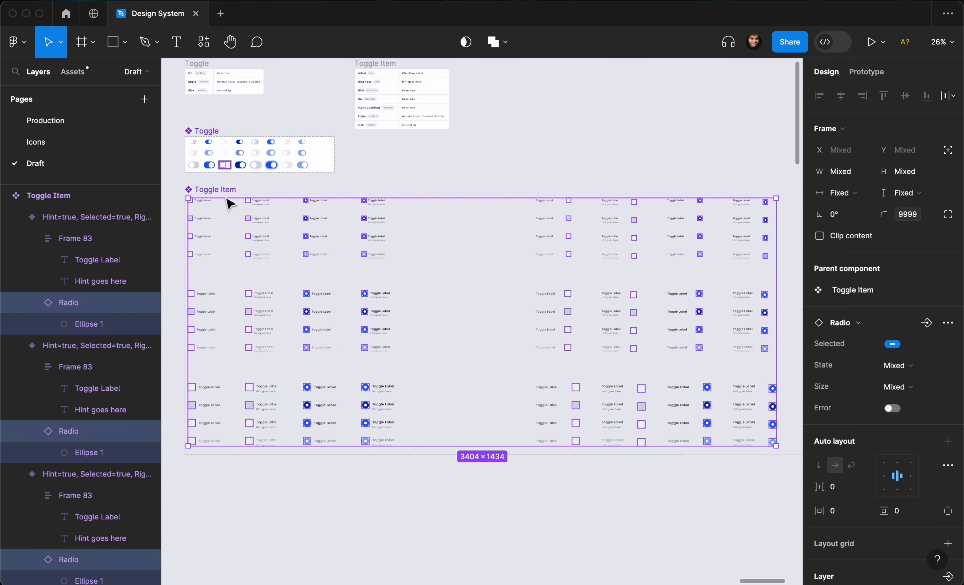
# Swap the selected Radio instances for the Toggle component.
pyautogui.click(868, 324)
pyautogui.write('toggle')
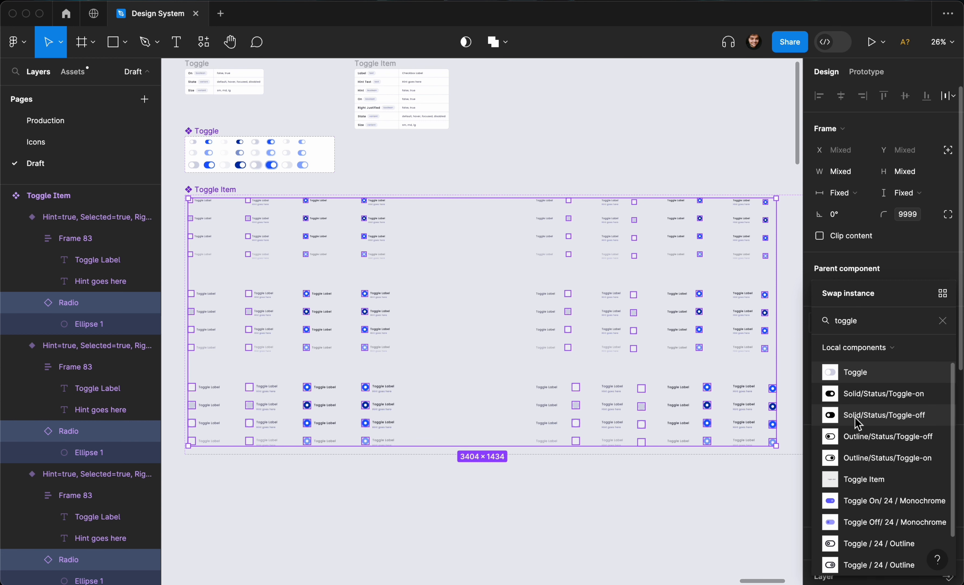
pyautogui.click(855, 374)
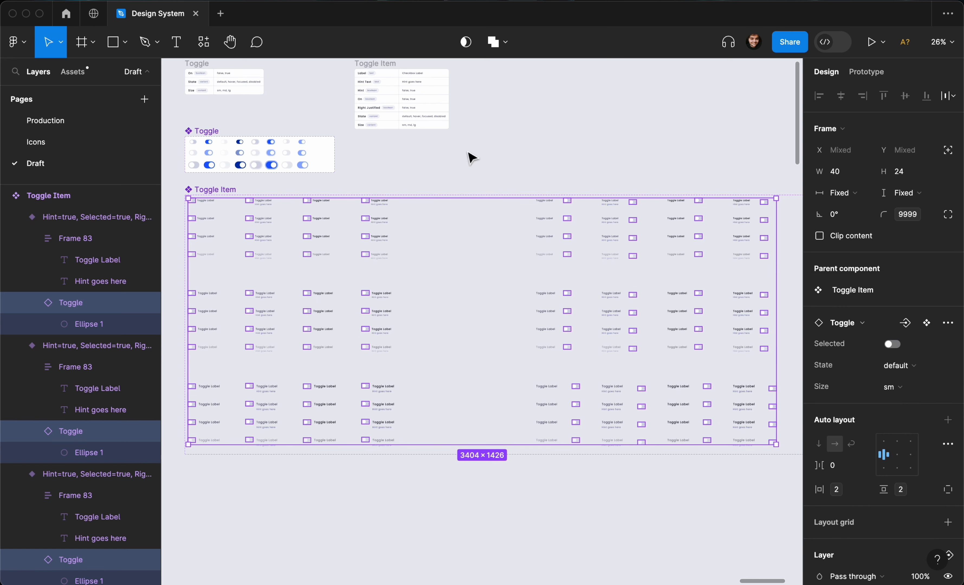
# Inspect the Toggle Item variants and their toggles across rows and sizes.
pyautogui.scroll(3, 470, 158)
pyautogui.scroll(-3, 471, 157)
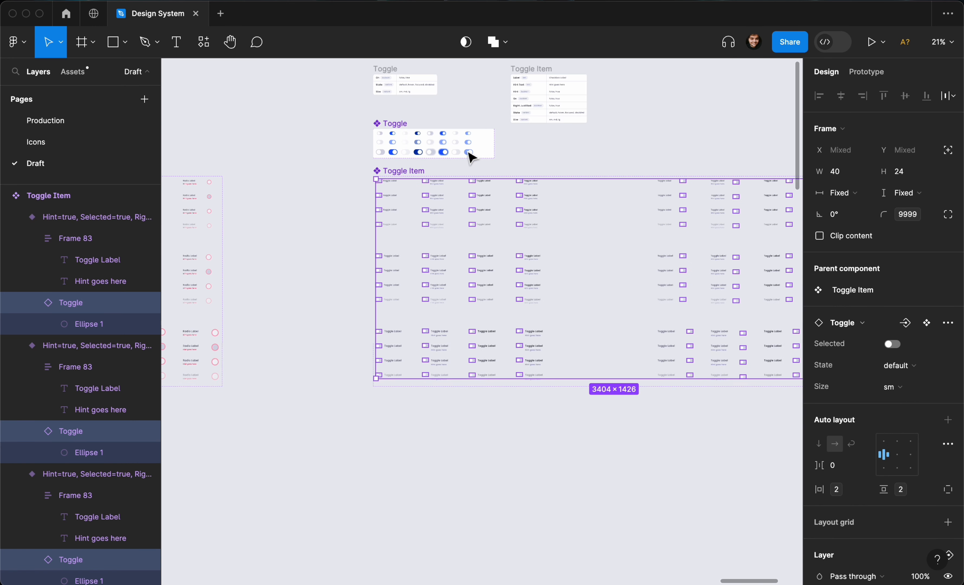
pyautogui.scroll(2, 445, 205)
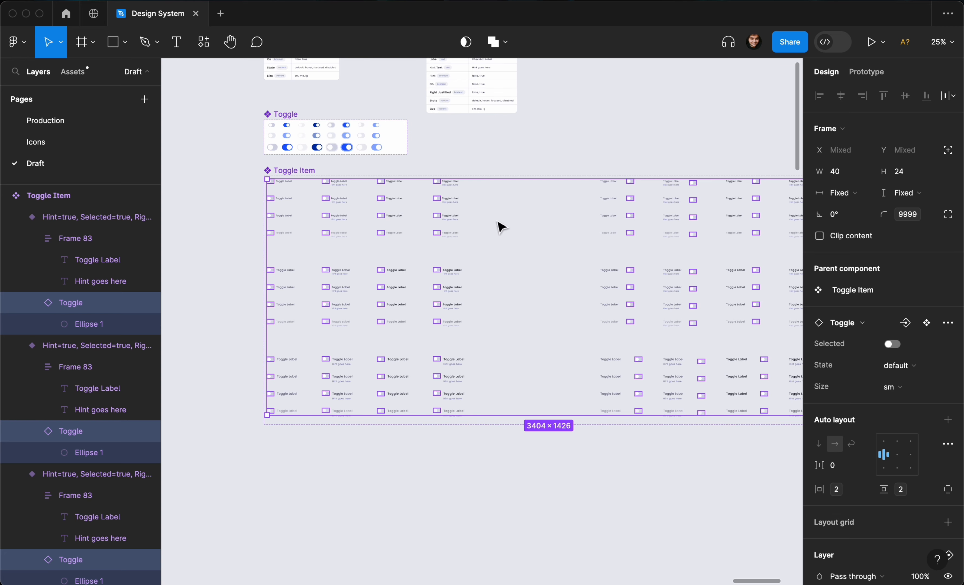
pyautogui.click(576, 147)
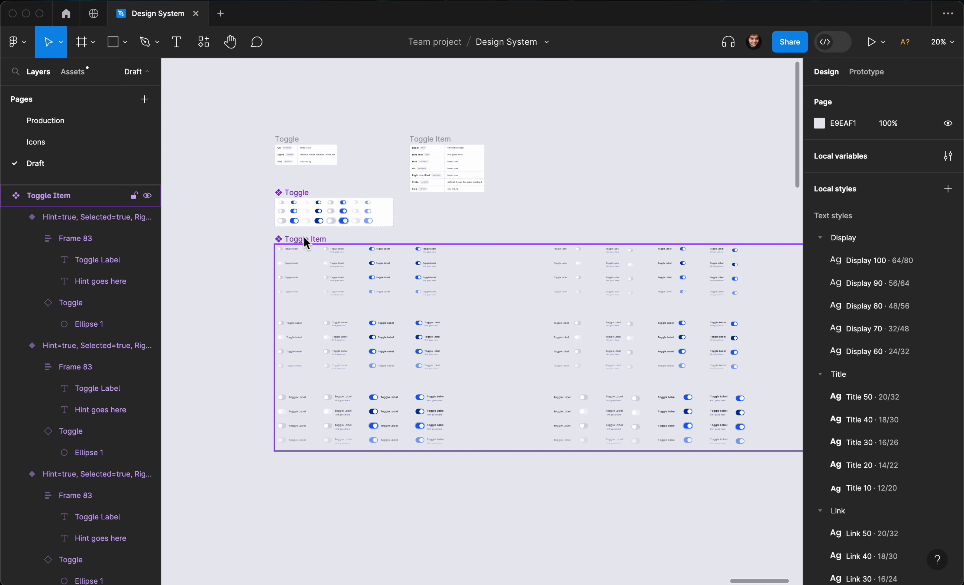
pyautogui.scroll(3, 374, 336)
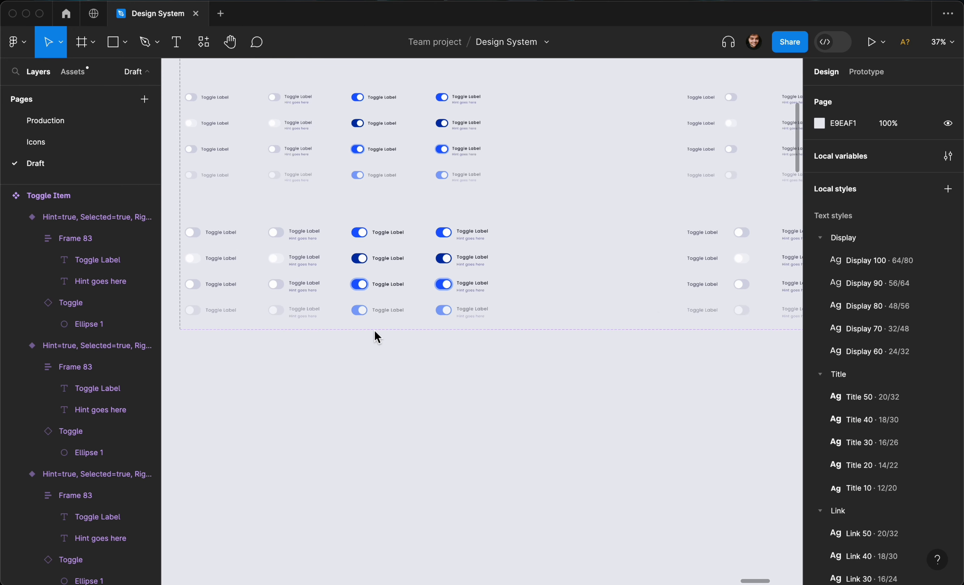
pyautogui.scroll(-5, 375, 335)
pyautogui.scroll(5, 404, 342)
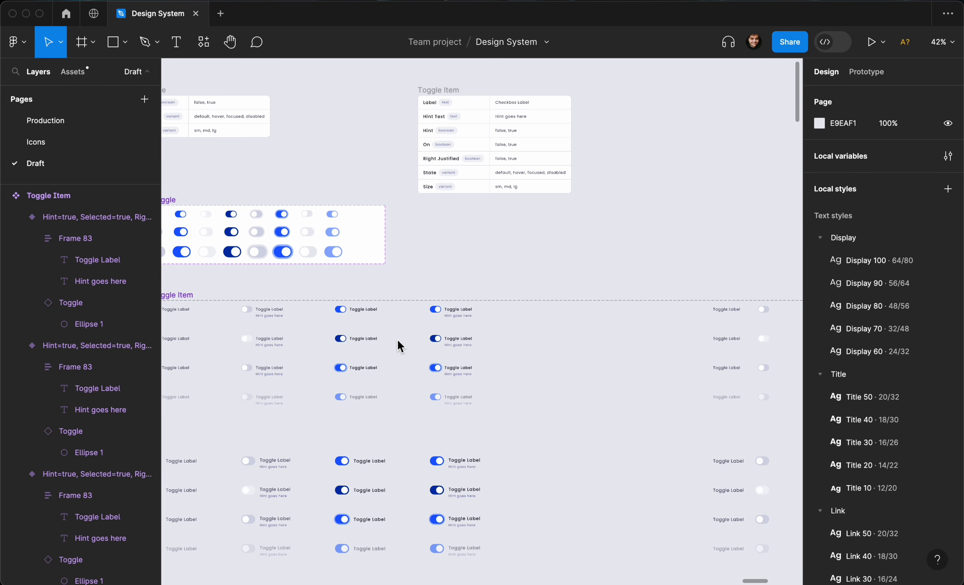
pyautogui.hscroll(-5, 400, 347)
pyautogui.click(356, 252)
pyautogui.hscroll(-3, 347, 257)
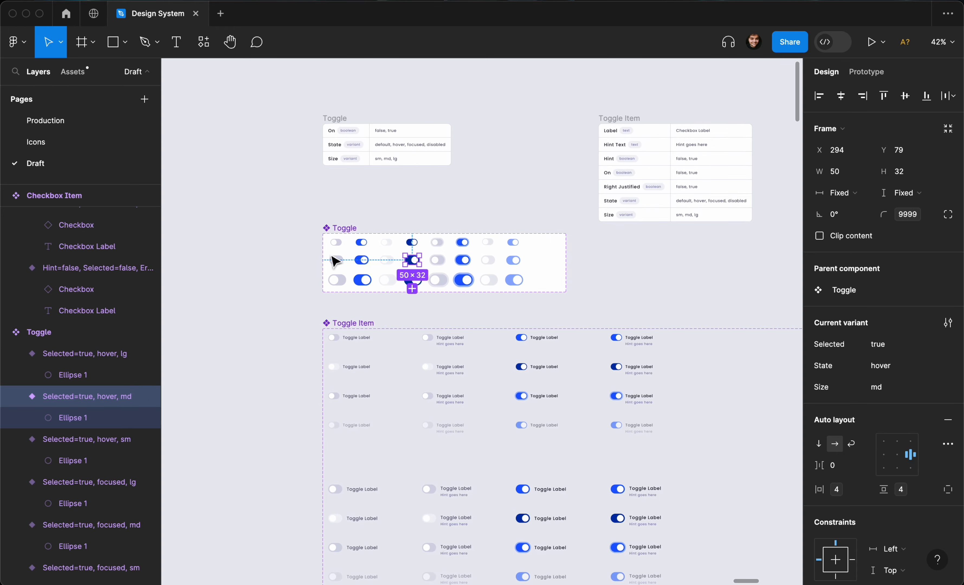
pyautogui.scroll(-4, 379, 277)
pyautogui.click(577, 251)
pyautogui.hscroll(3, 583, 261)
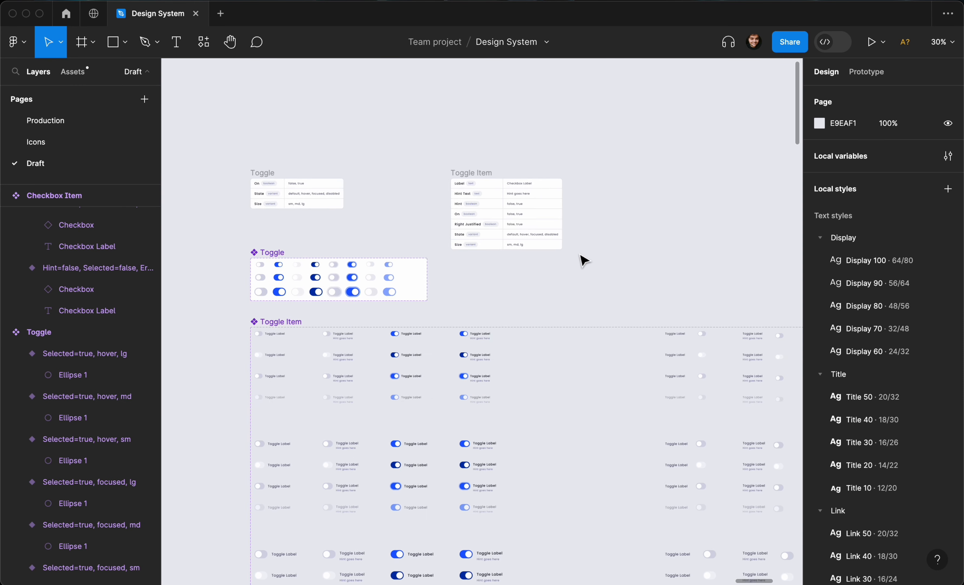
# Search the assets for toggle item and place a Toggle Item instance on the canvas.
pyautogui.scroll(4, 582, 260)
pyautogui.scroll(3, 473, 220)
pyautogui.click(74, 73)
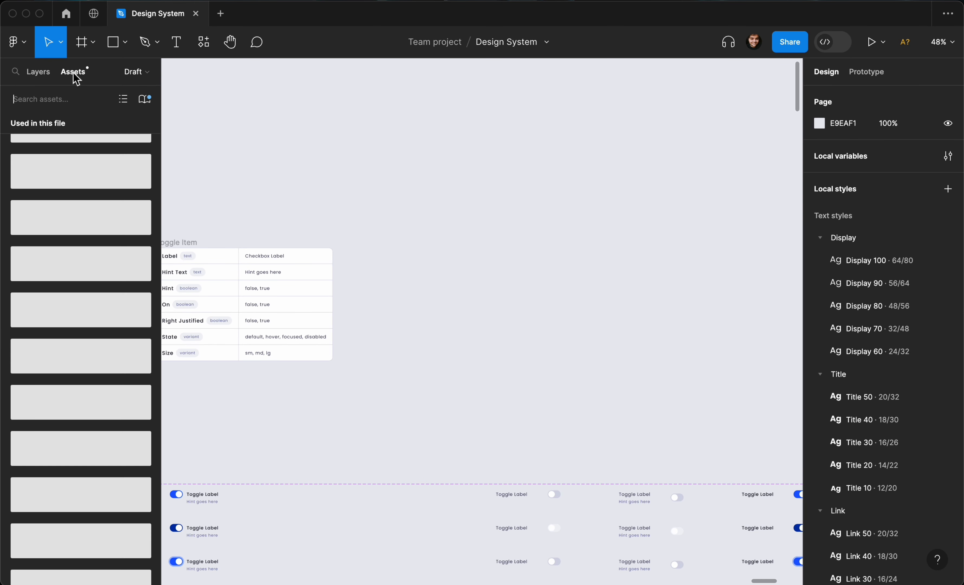
pyautogui.write('toggle item')
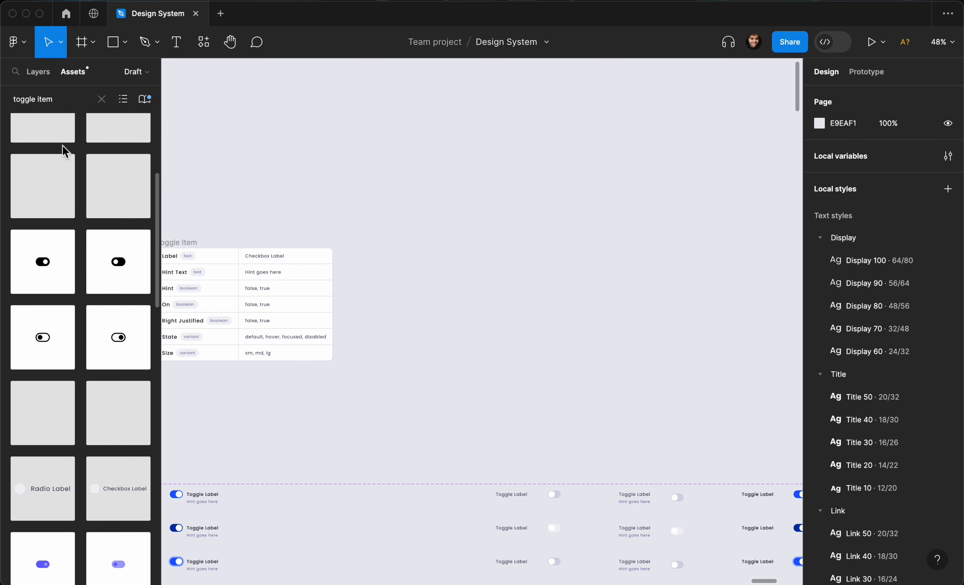
pyautogui.scroll(5, 61, 145)
pyautogui.moveTo(30, 165); pyautogui.dragTo(541, 235)
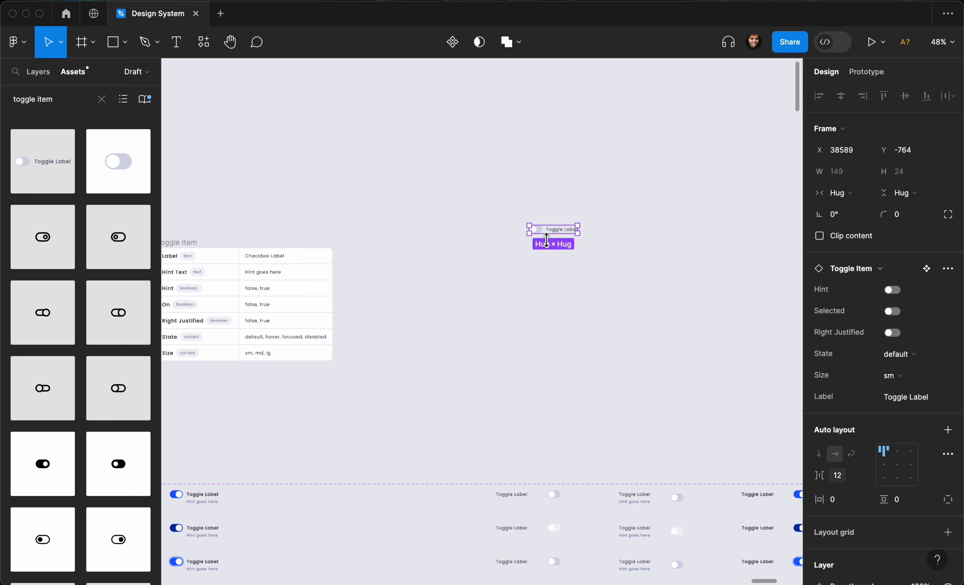
# Zoom to the placed Toggle Item instance and switch on its Hint and Selected properties.
pyautogui.hotkey('shift', '2')
pyautogui.scroll(5, 547, 239)
pyautogui.hscroll(-2, 546, 239)
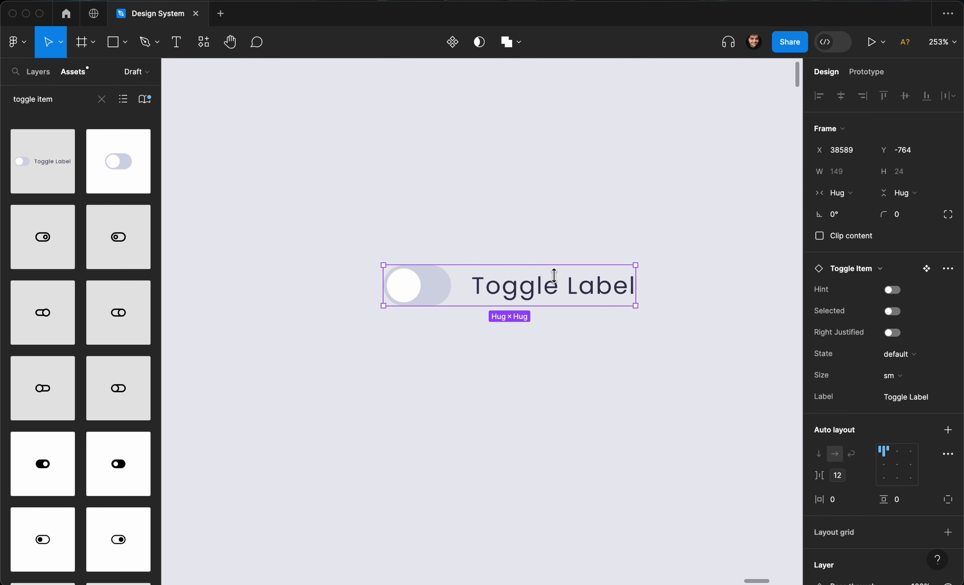
pyautogui.click(893, 291)
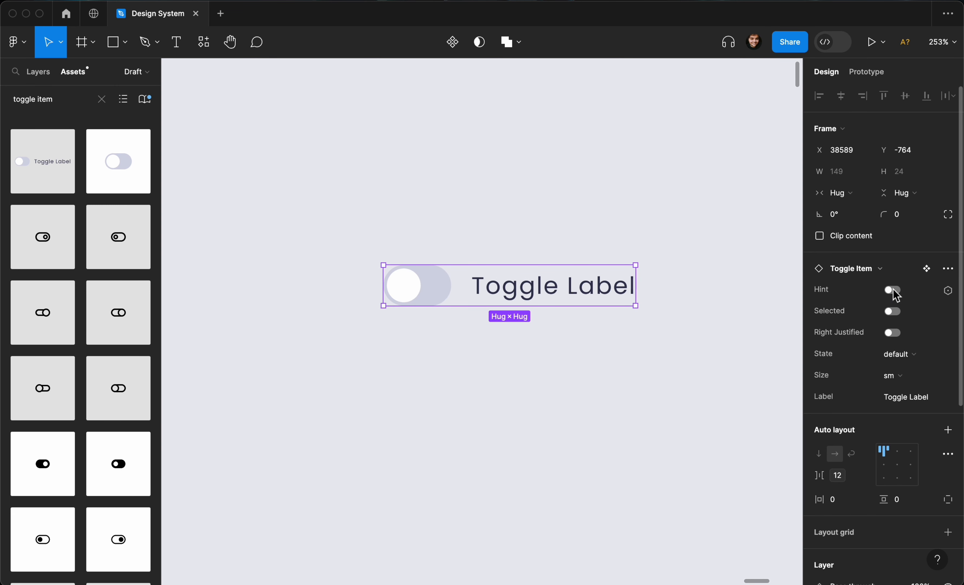
pyautogui.click(892, 290)
pyautogui.click(893, 292)
pyautogui.click(893, 312)
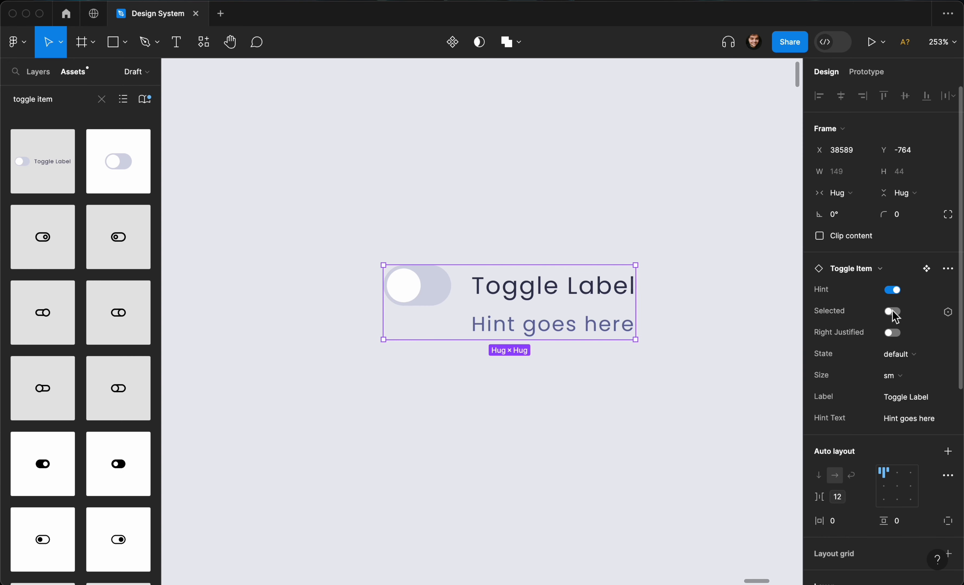
# Rename the Toggle component set's Selected property to On.
pyautogui.scroll(-6, 609, 336)
pyautogui.scroll(-4, 607, 339)
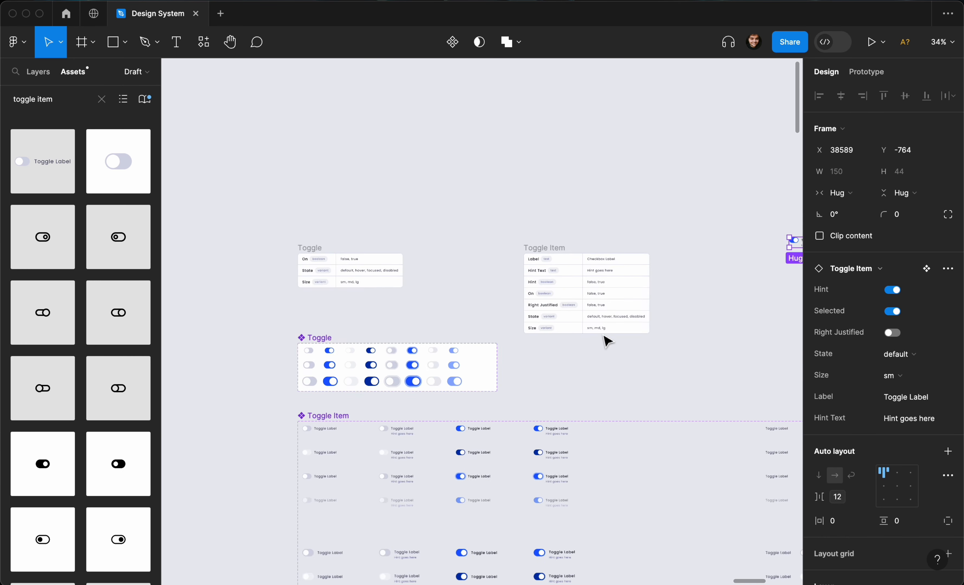
pyautogui.hscroll(-3, 532, 331)
pyautogui.click(424, 318)
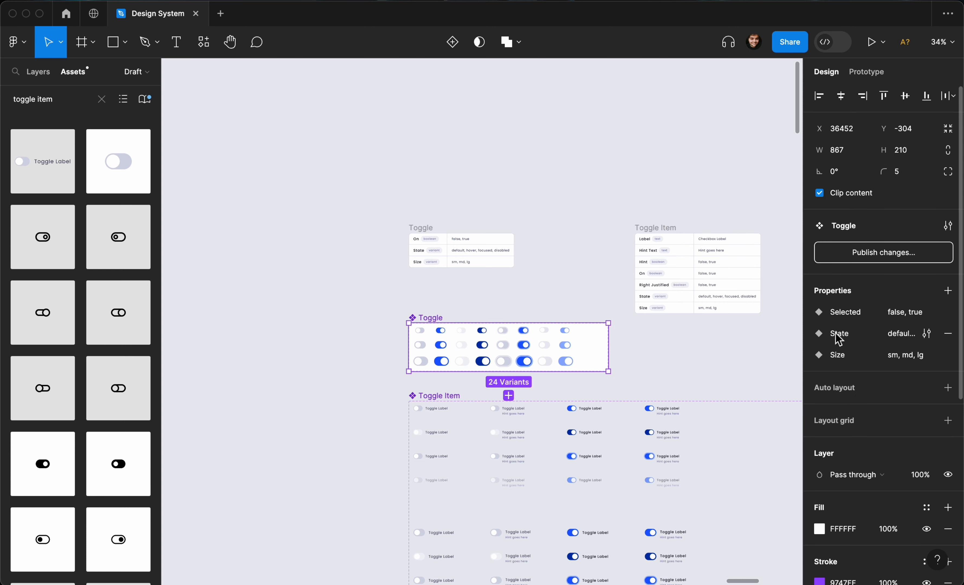
pyautogui.doubleClick(849, 314)
pyautogui.write('On')
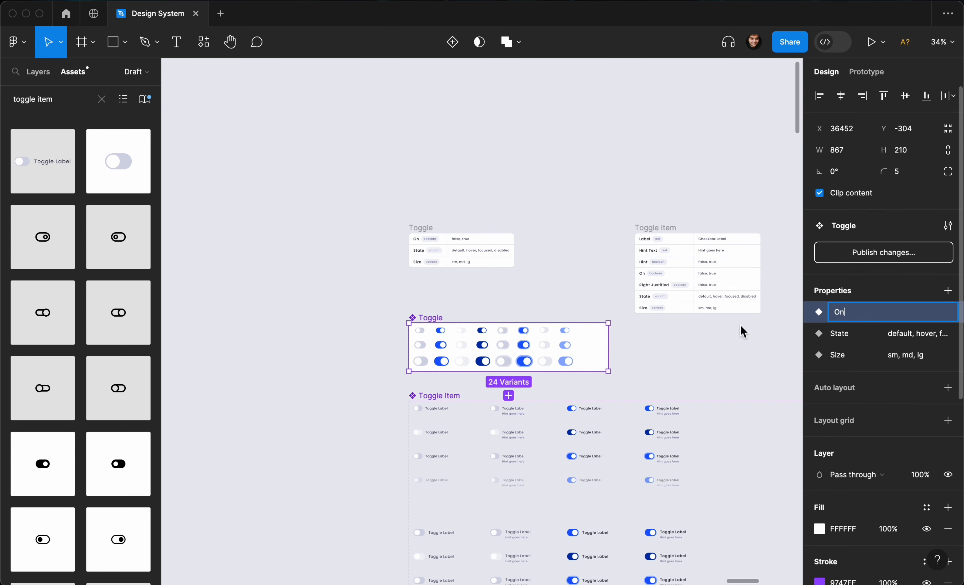
pyautogui.press('Return')
# Rename the Toggle Item component set's Selected property to On.
pyautogui.click(417, 396)
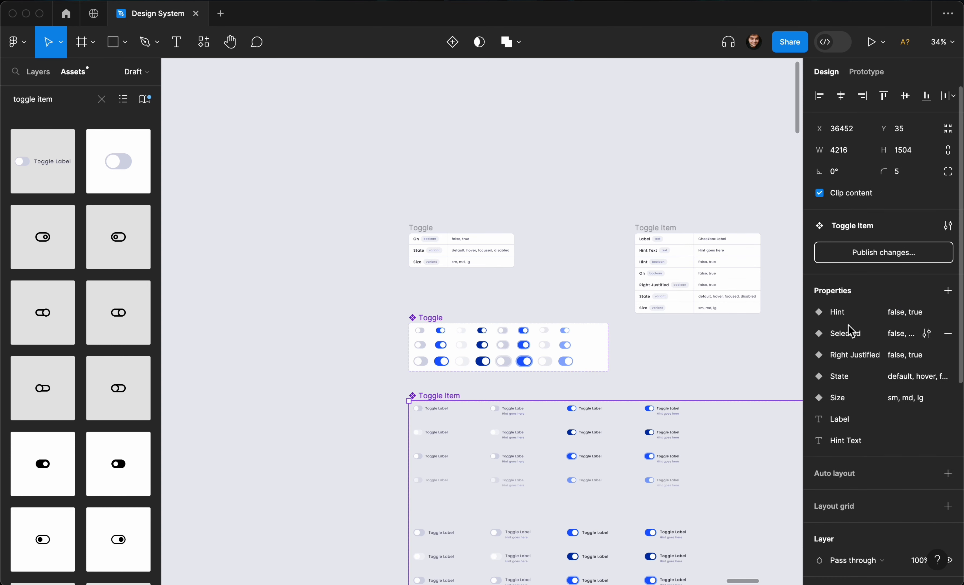
pyautogui.doubleClick(847, 333)
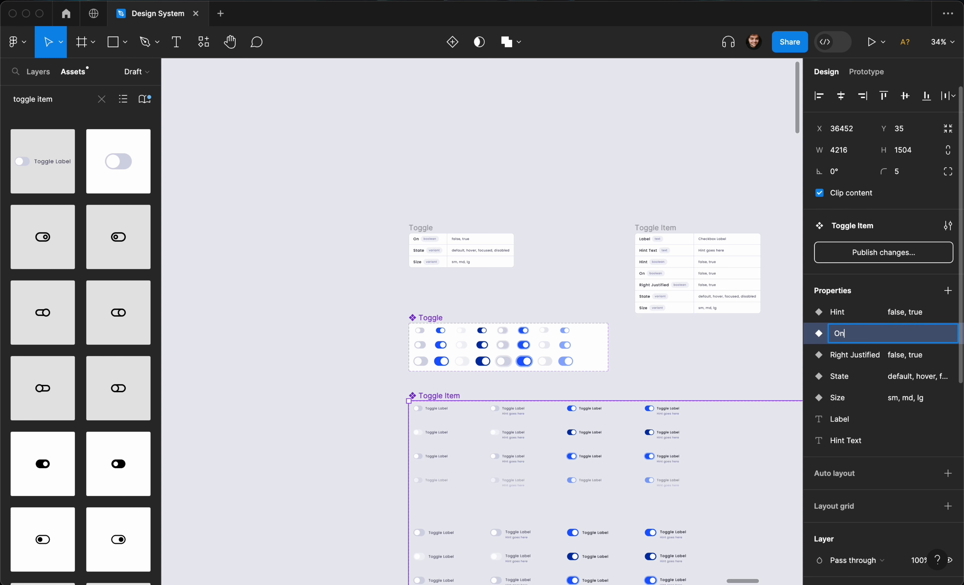
pyautogui.press('Return')
# Select the Toggle Item instance and switch on Right Justified.
pyautogui.scroll(5, 646, 350)
pyautogui.scroll(4, 648, 354)
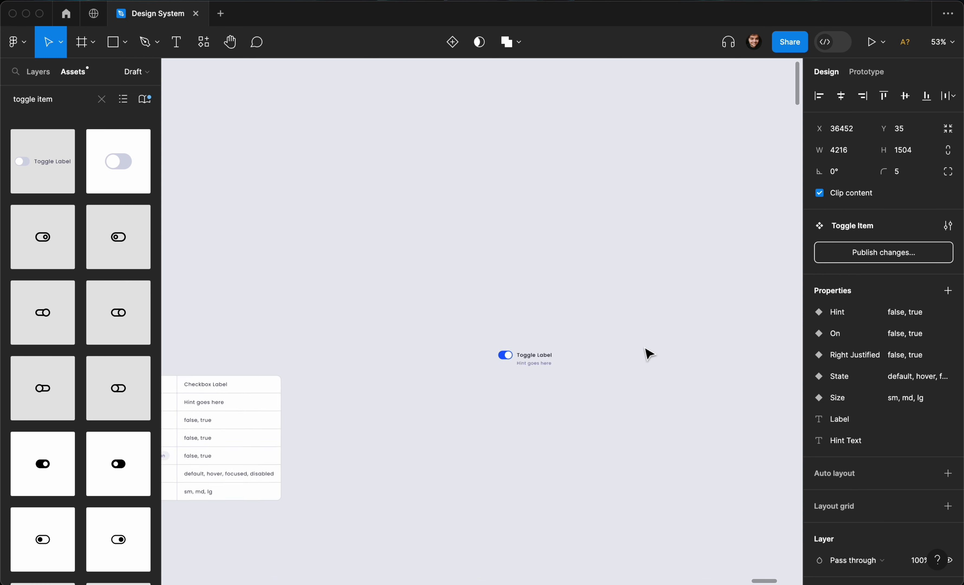
pyautogui.scroll(8, 644, 348)
pyautogui.click(382, 424)
pyautogui.click(385, 378)
pyautogui.hscroll(-3, 385, 377)
pyautogui.scroll(5, 384, 376)
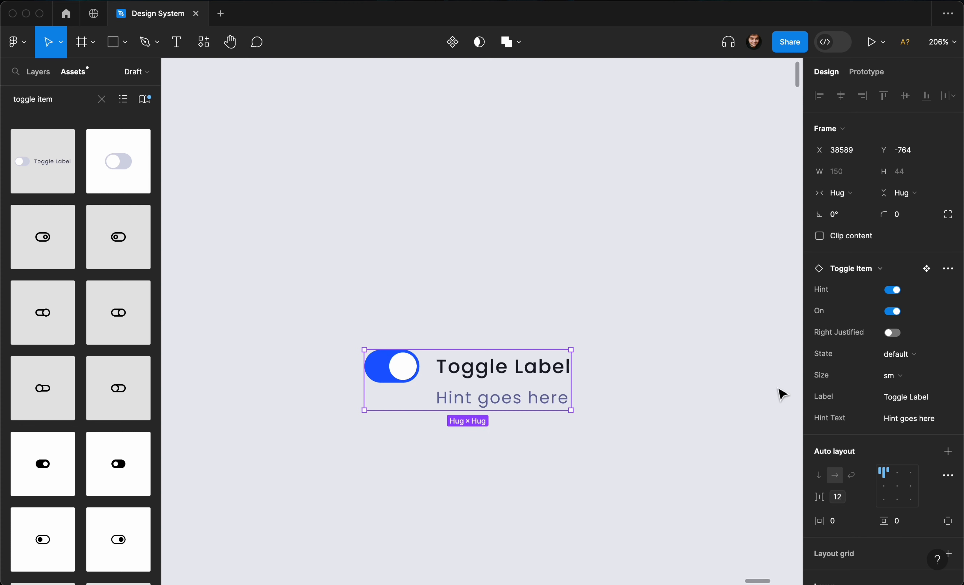
pyautogui.click(887, 334)
pyautogui.moveTo(650, 394); pyautogui.dragTo(667, 425)
pyautogui.press('super+z')
# Preview the instance's State as hover, focused and disabled in turn.
pyautogui.click(898, 354)
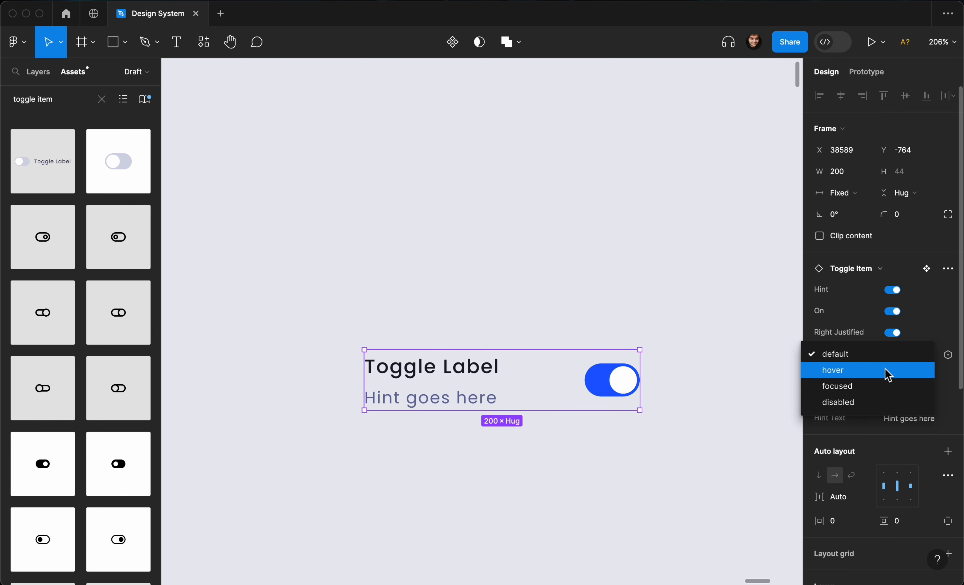
pyautogui.click(885, 371)
pyautogui.click(889, 368)
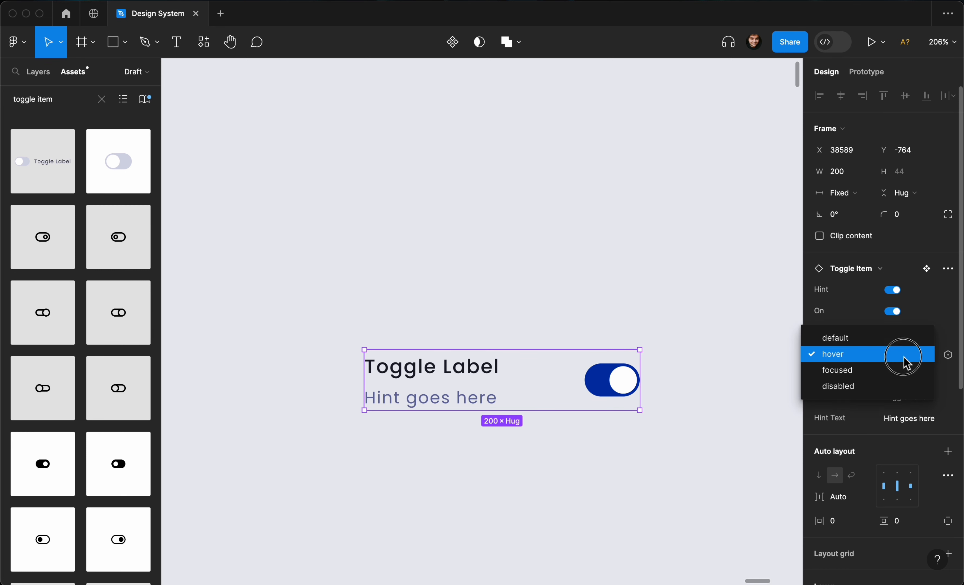
pyautogui.click(903, 370)
pyautogui.click(906, 354)
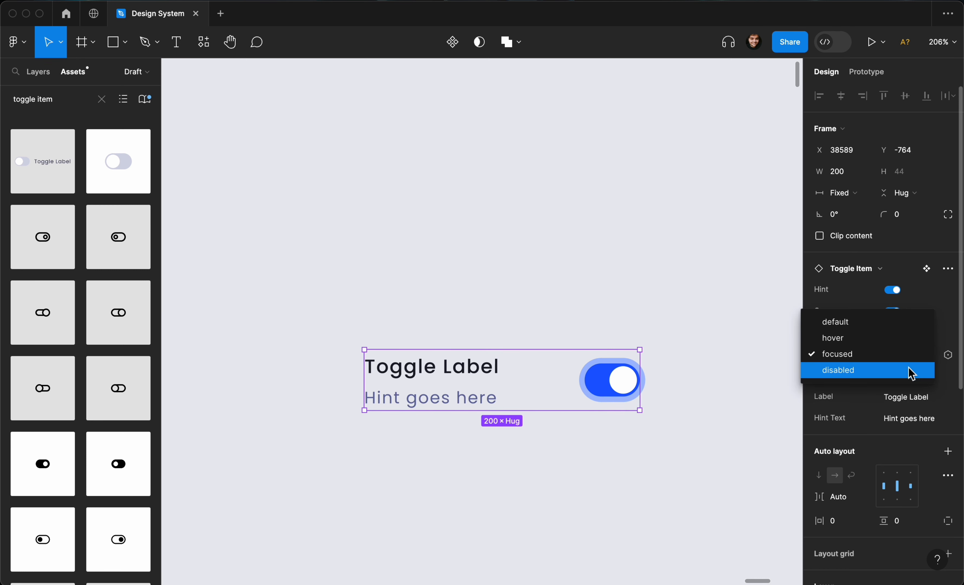
pyautogui.click(908, 371)
# Switch Right Justified off and set the instance's Size to lg.
pyautogui.click(892, 376)
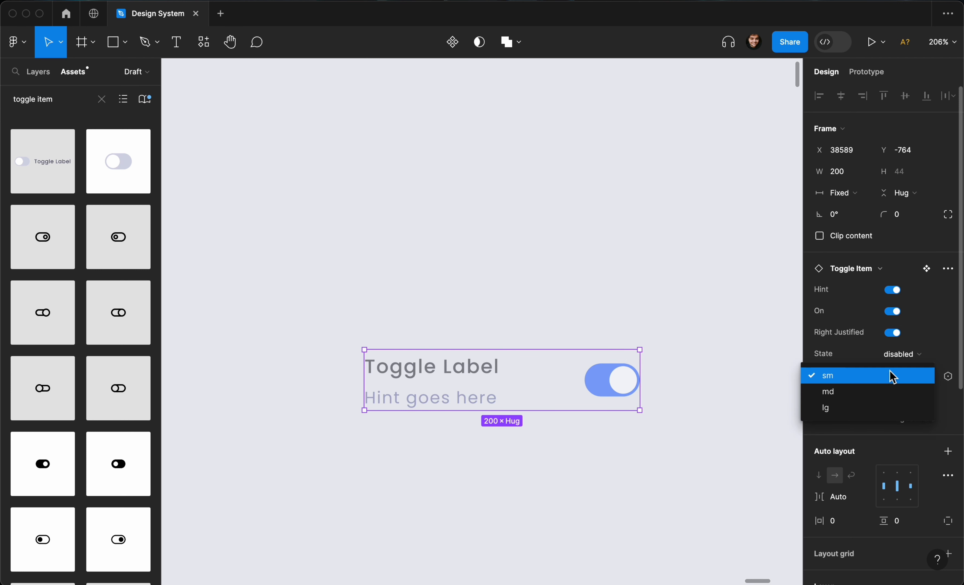
pyautogui.click(878, 393)
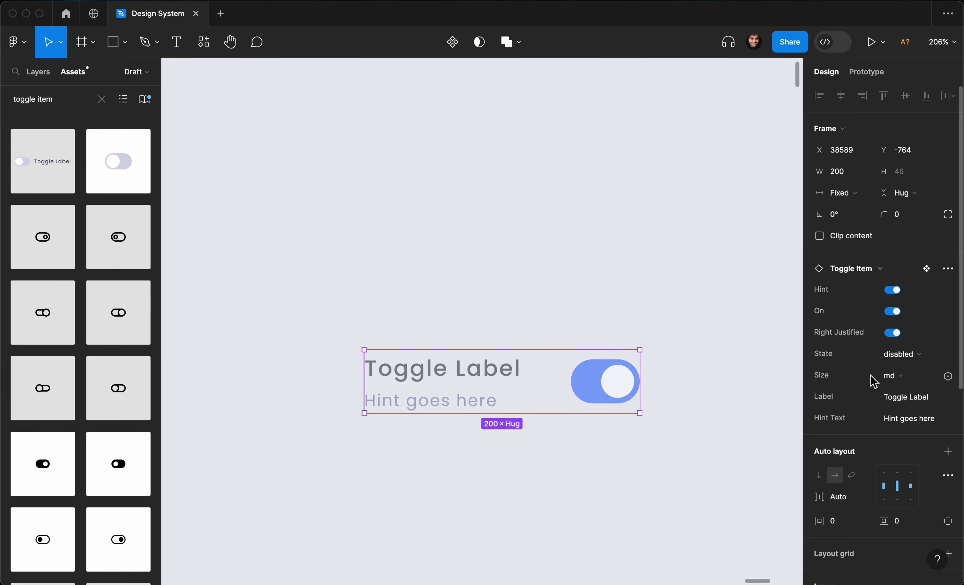
pyautogui.click(892, 333)
pyautogui.click(886, 377)
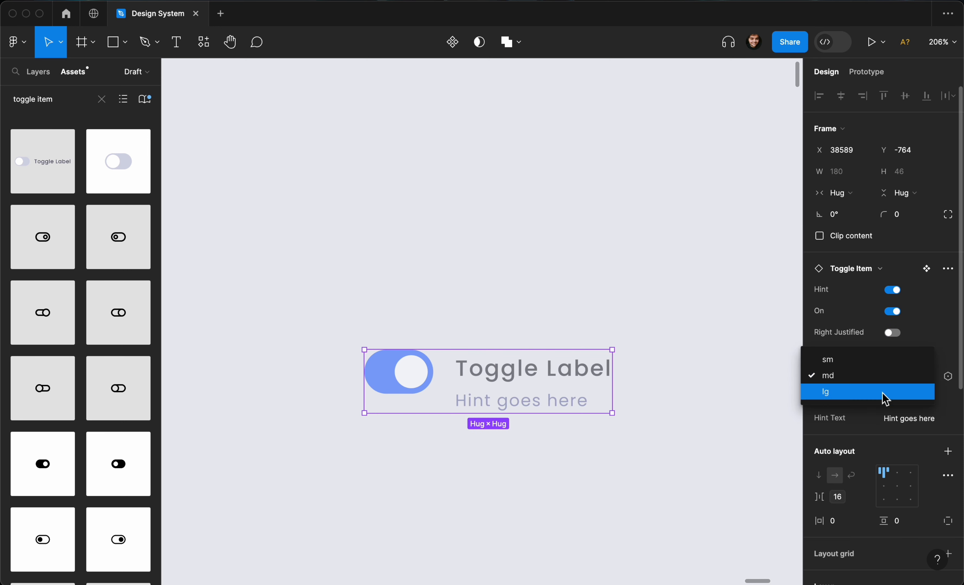
pyautogui.click(884, 394)
# Set the instance's State to default and change its Label to Private Account.
pyautogui.click(900, 355)
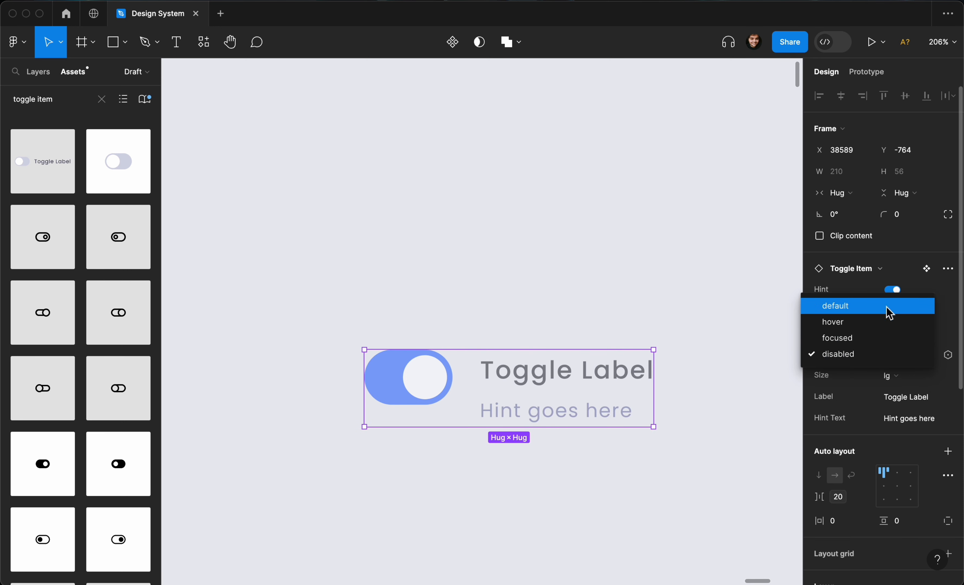
pyautogui.click(887, 307)
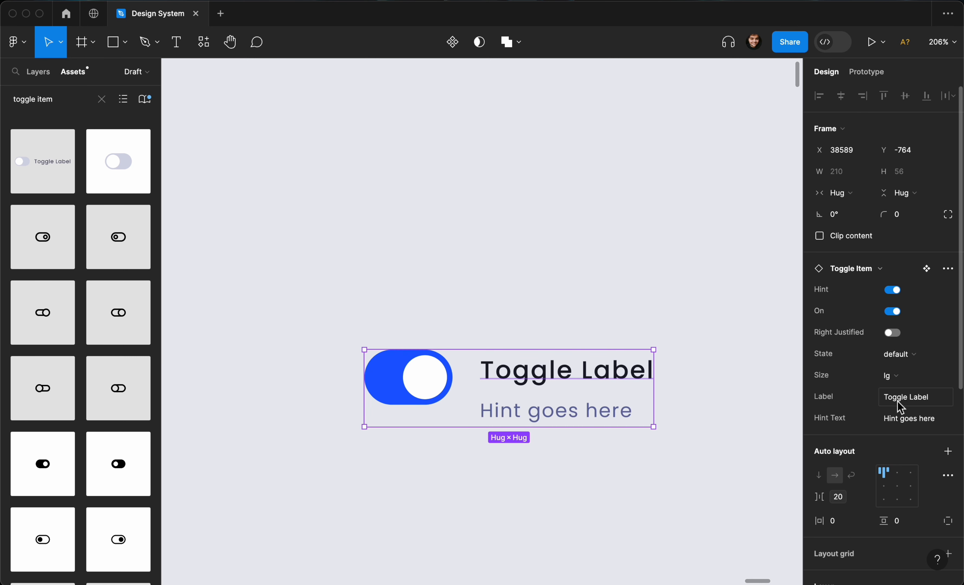
pyautogui.click(906, 401)
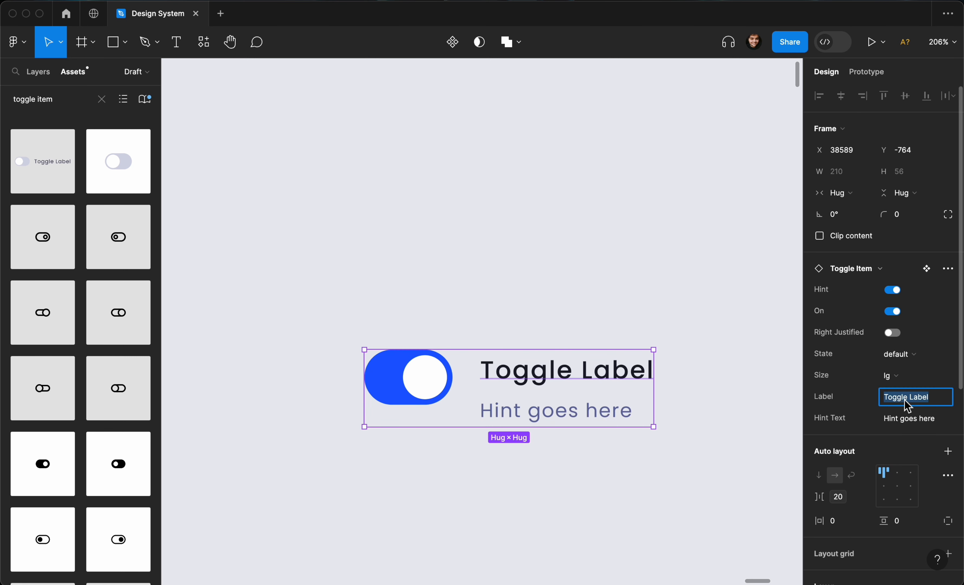
pyautogui.write('Private Account')
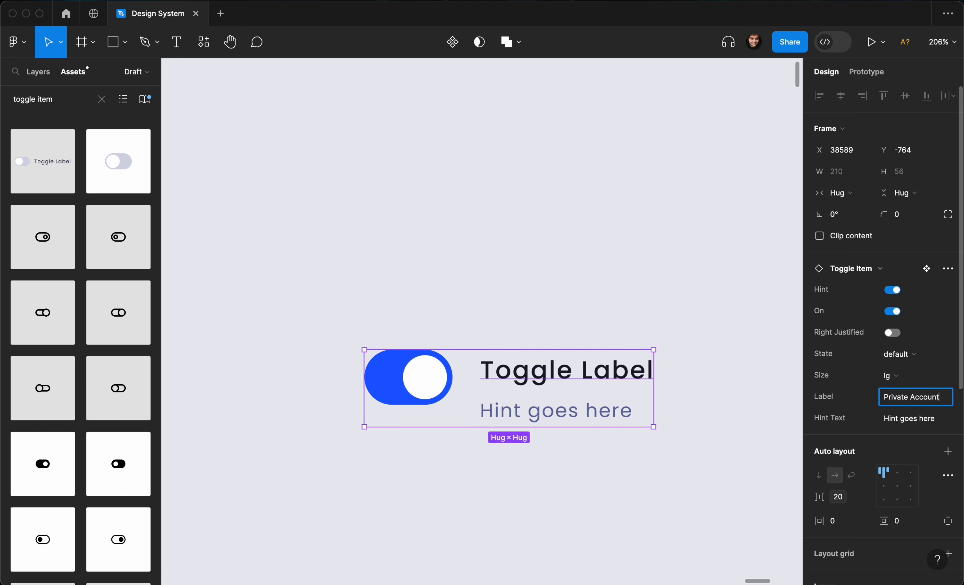
pyautogui.press('Return')
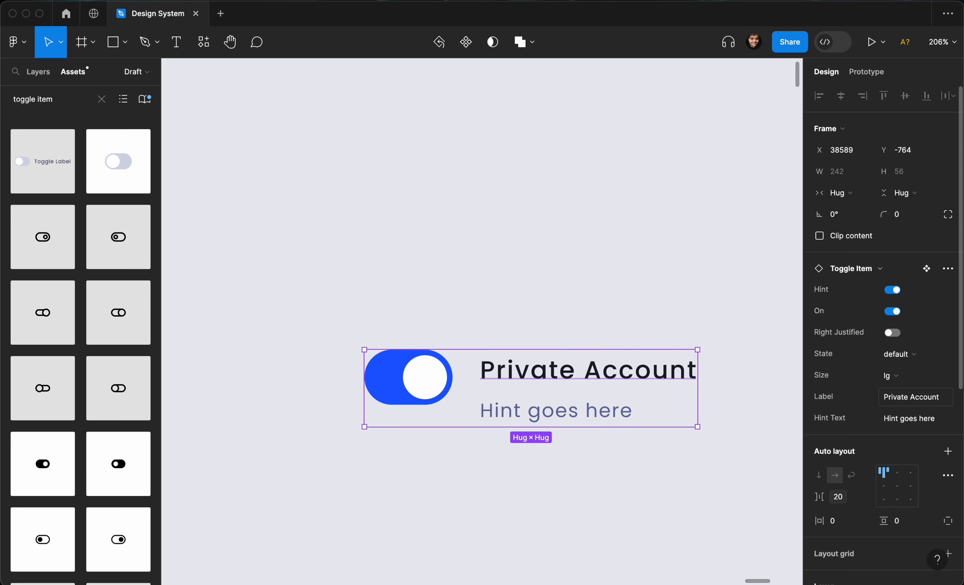
# Turn off Hint on the Private Account toggle item.
pyautogui.click(611, 252)
pyautogui.scroll(-2, 611, 252)
pyautogui.hscroll(3, 506, 334)
pyautogui.click(506, 334)
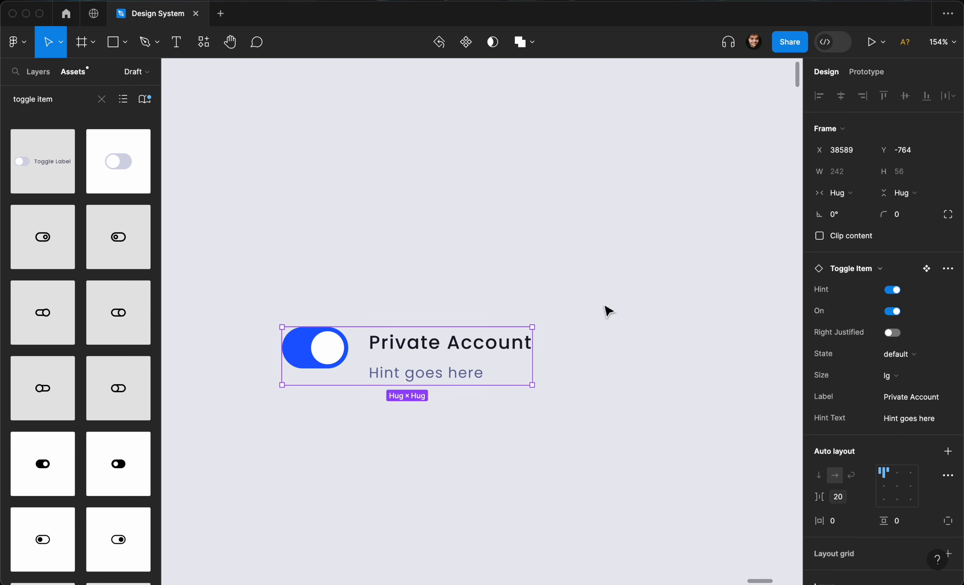
pyautogui.click(892, 291)
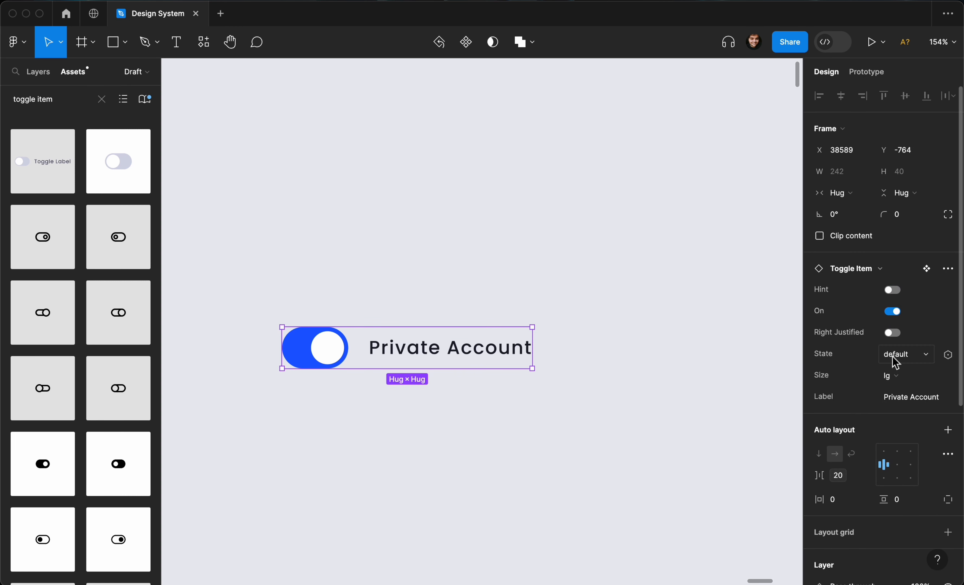
pyautogui.scroll(-5, 322, 328)
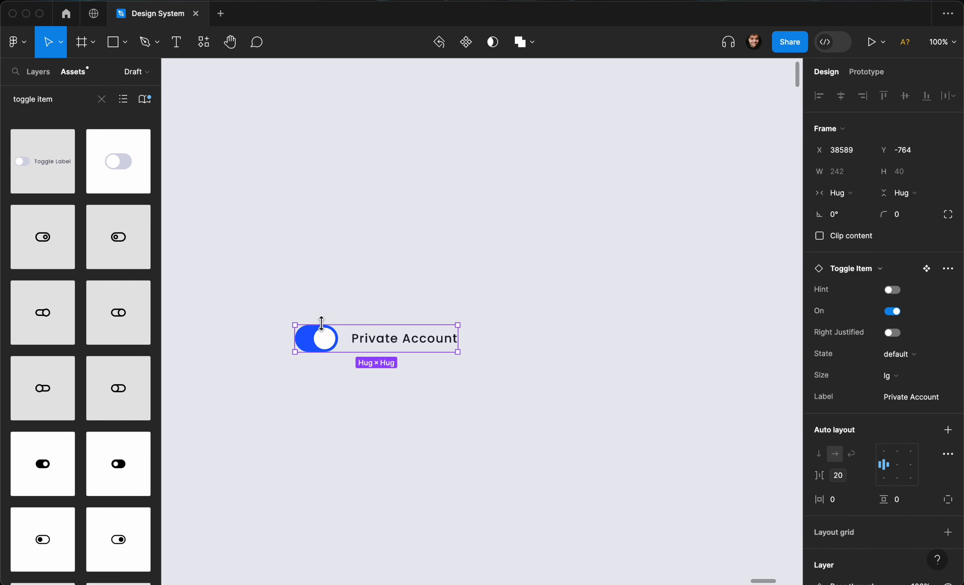
# Clear the toggle item search in the assets.
pyautogui.scroll(-5, 324, 329)
pyautogui.hscroll(-5, 237, 320)
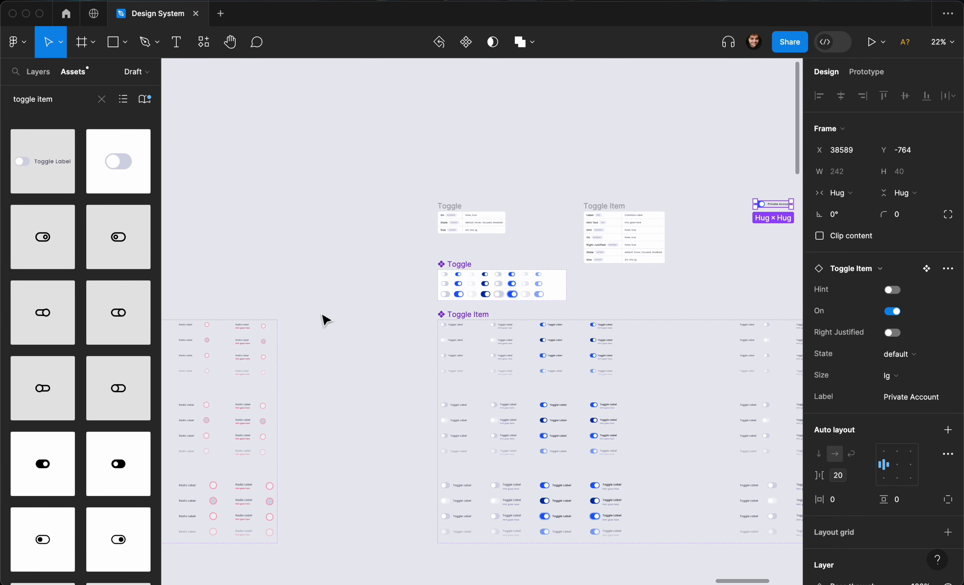
pyautogui.hscroll(-5, 432, 338)
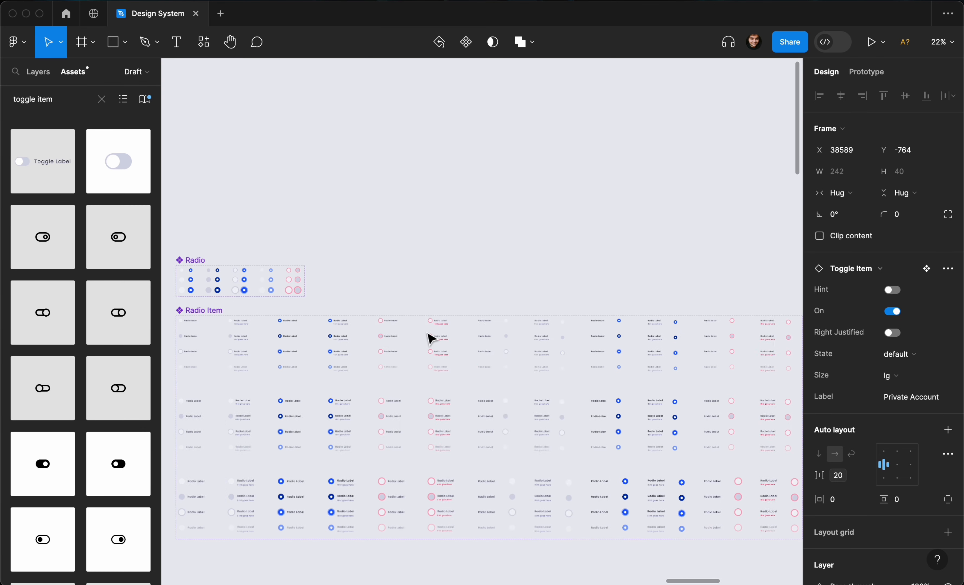
pyautogui.hscroll(-5, 431, 339)
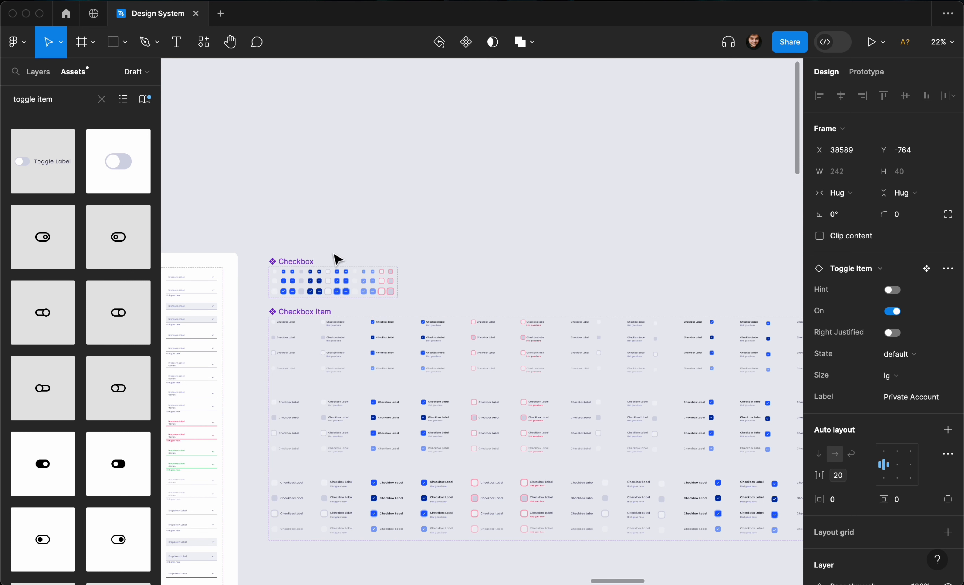
pyautogui.click(102, 97)
# Browse the canvas across the Checkbox, Radio and Toggle component sets.
pyautogui.hscroll(12, 333, 300)
pyautogui.scroll(-3, 333, 300)
pyautogui.hscroll(-5, 333, 301)
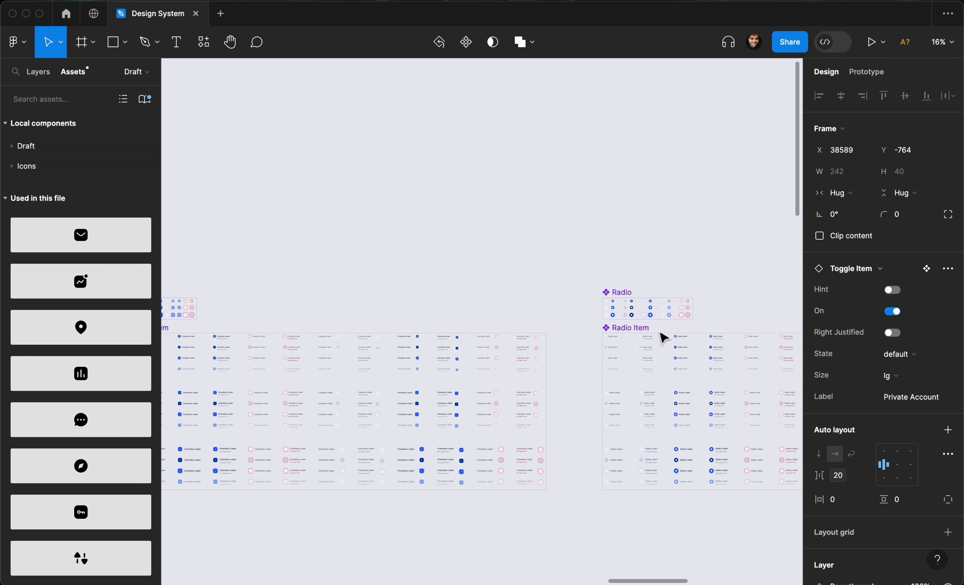
pyautogui.hscroll(-3, 404, 307)
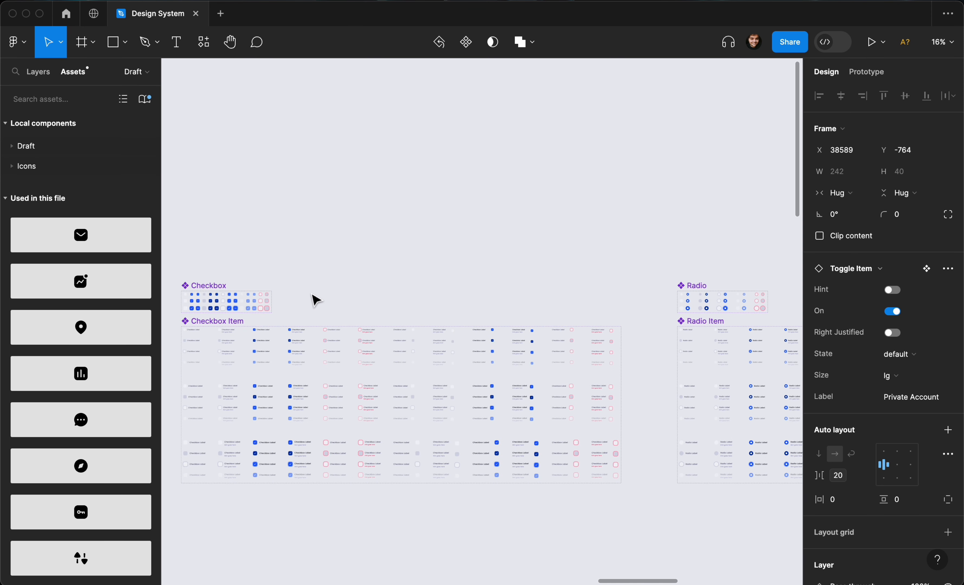
pyautogui.hscroll(15, 491, 319)
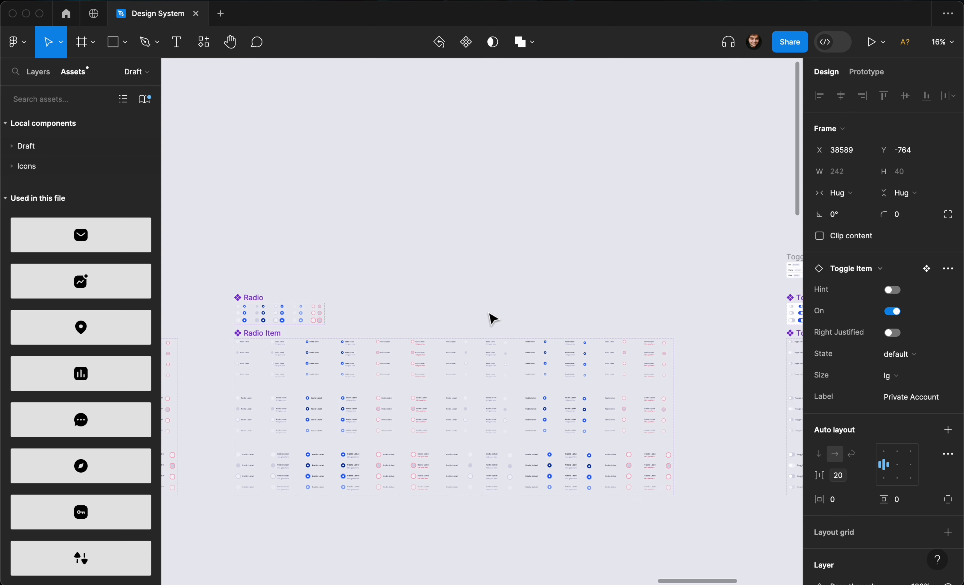
pyautogui.hscroll(9, 493, 319)
pyautogui.scroll(1, 492, 318)
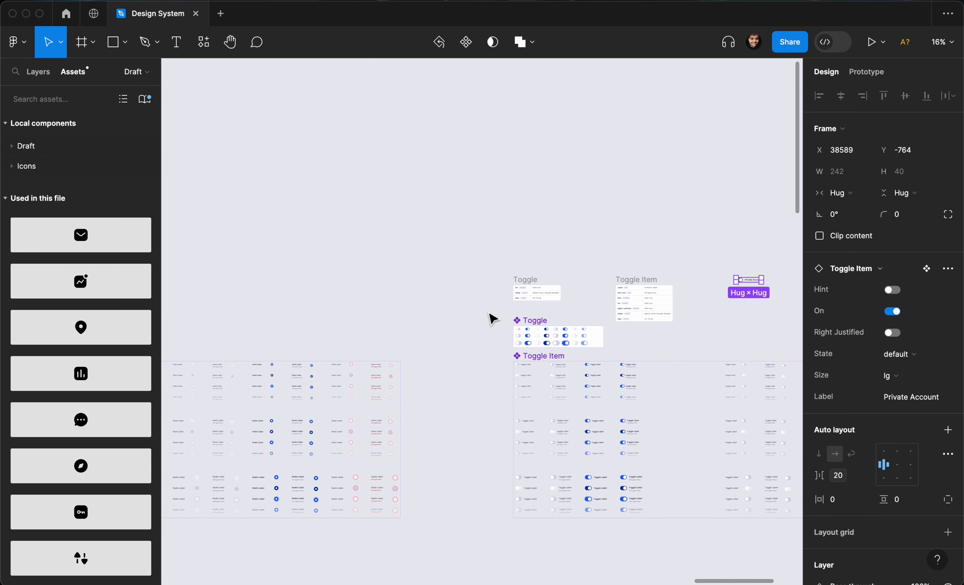
pyautogui.hscroll(6, 492, 319)
pyautogui.scroll(1, 493, 319)
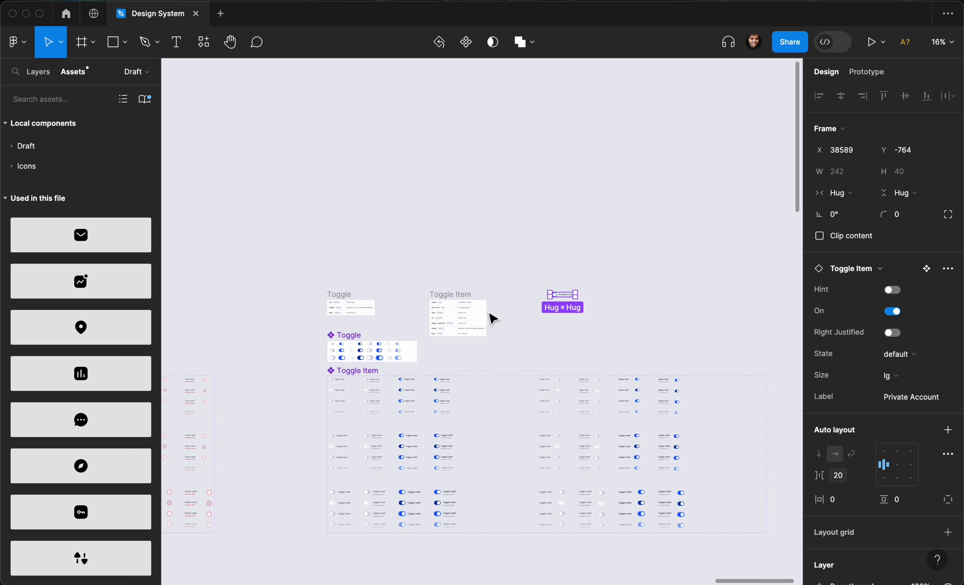
pyautogui.hscroll(1, 492, 319)
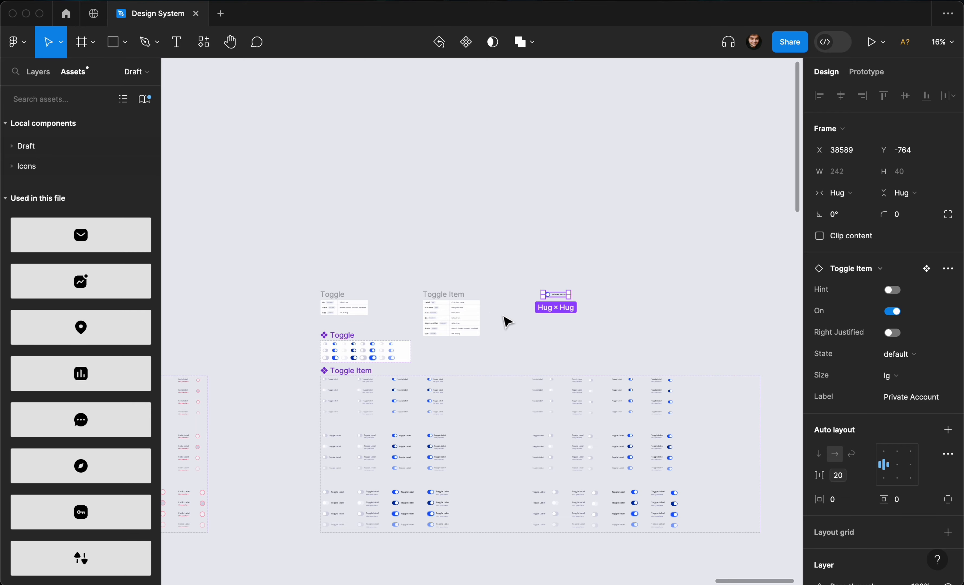
pyautogui.hscroll(-2, 504, 319)
pyautogui.scroll(-5, 508, 319)
pyautogui.hscroll(-15, 503, 322)
pyautogui.hscroll(-12, 507, 321)
pyautogui.scroll(-1, 506, 322)
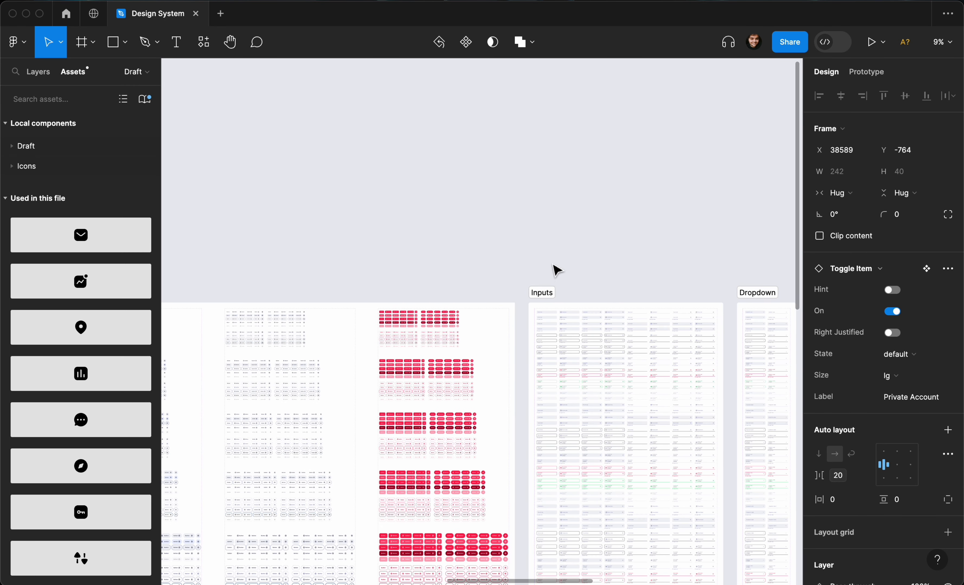
pyautogui.hscroll(3, 563, 258)
pyautogui.scroll(-1, 563, 258)
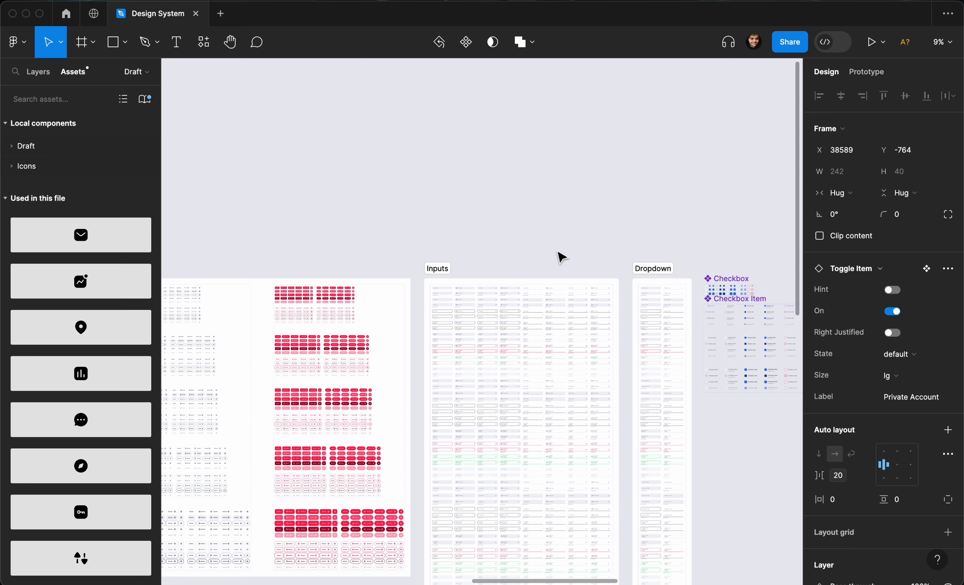
pyautogui.hscroll(10, 561, 257)
pyautogui.scroll(2, 562, 257)
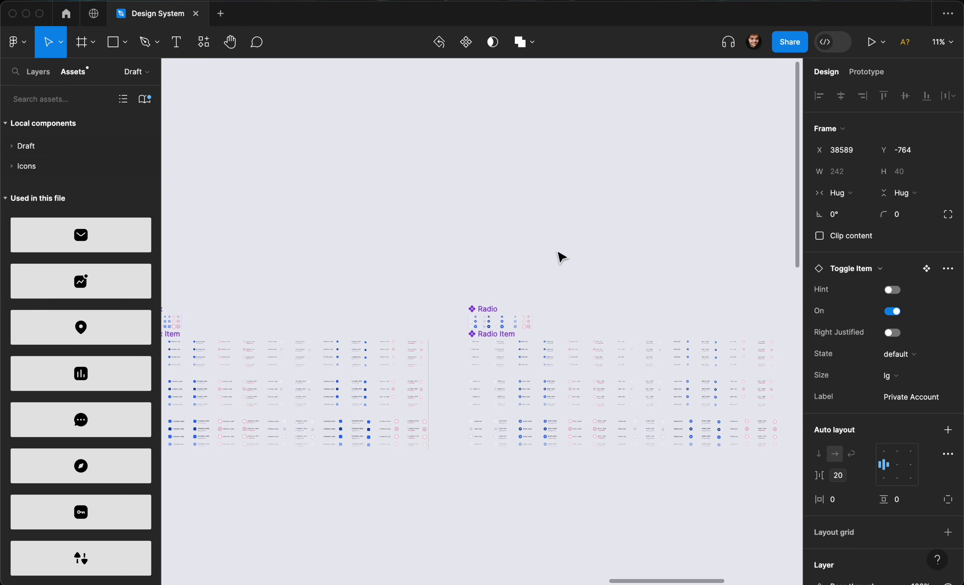
pyautogui.hscroll(10, 562, 257)
pyautogui.scroll(3, 562, 262)
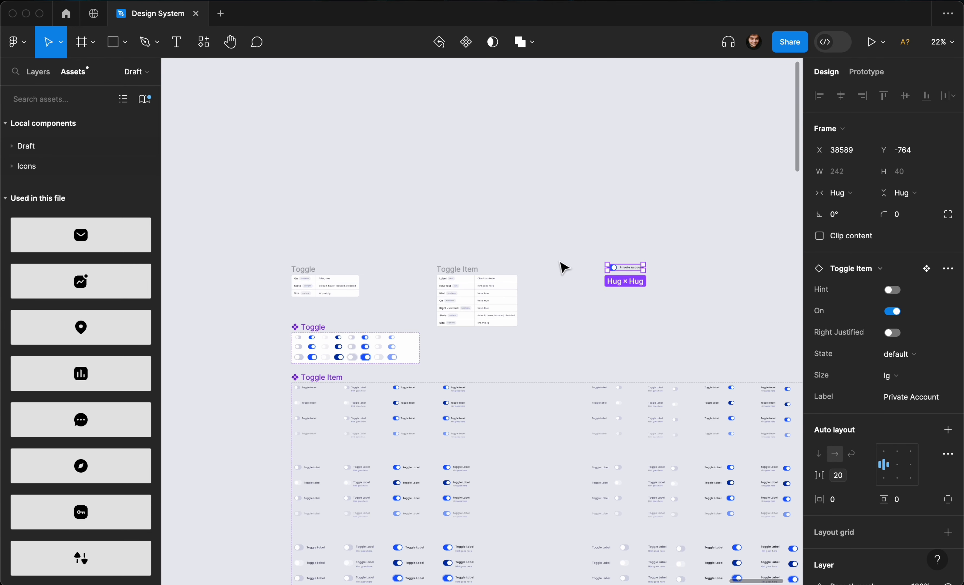